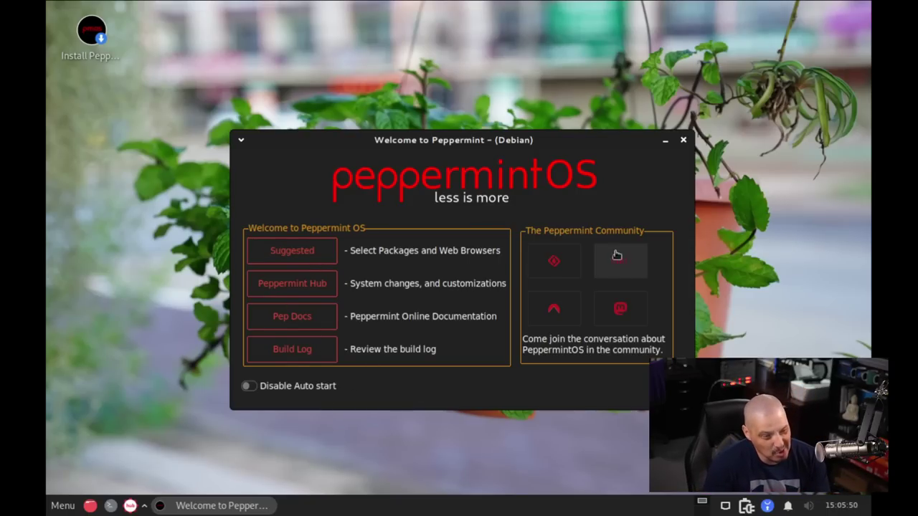
Close the Welcome to Peppermint window, leaving the live desktop and its installer icon
click(685, 140)
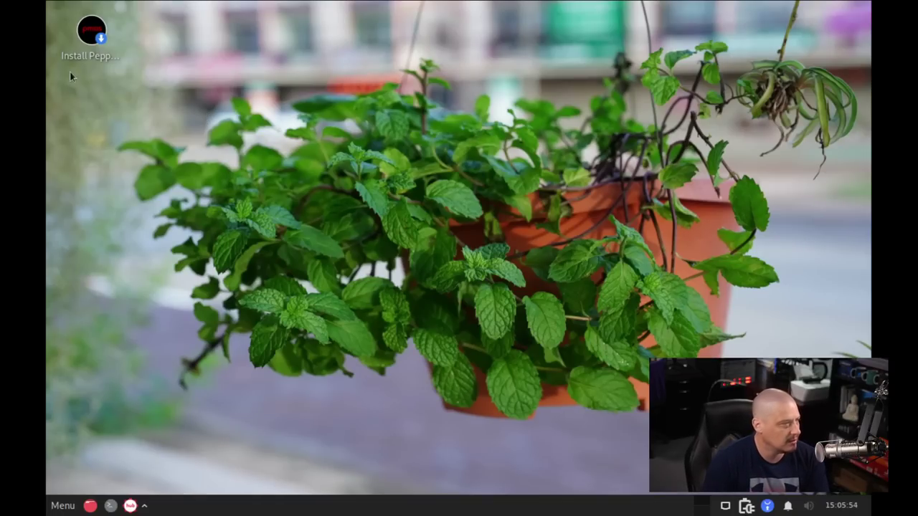
Start Install Peppermint and accept the default language, Chicago location and US keyboard
mouse_move(83, 40)
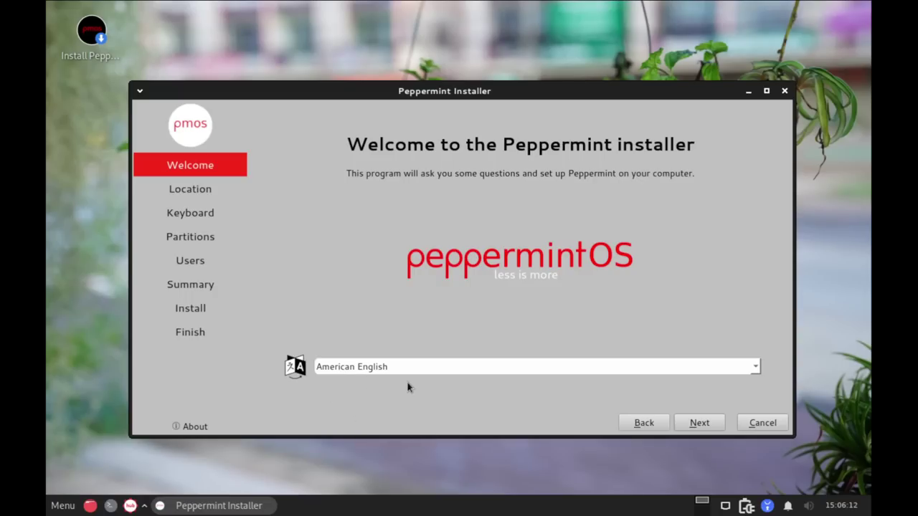
click(706, 427)
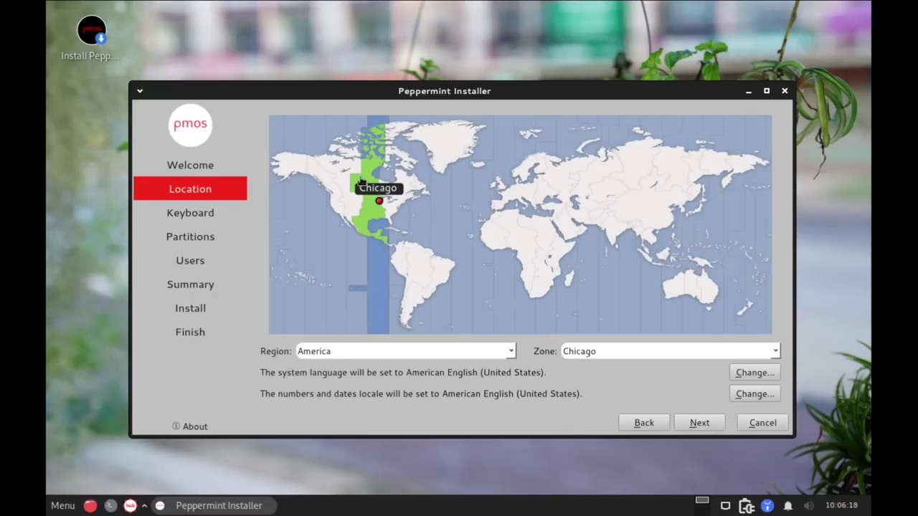
click(698, 423)
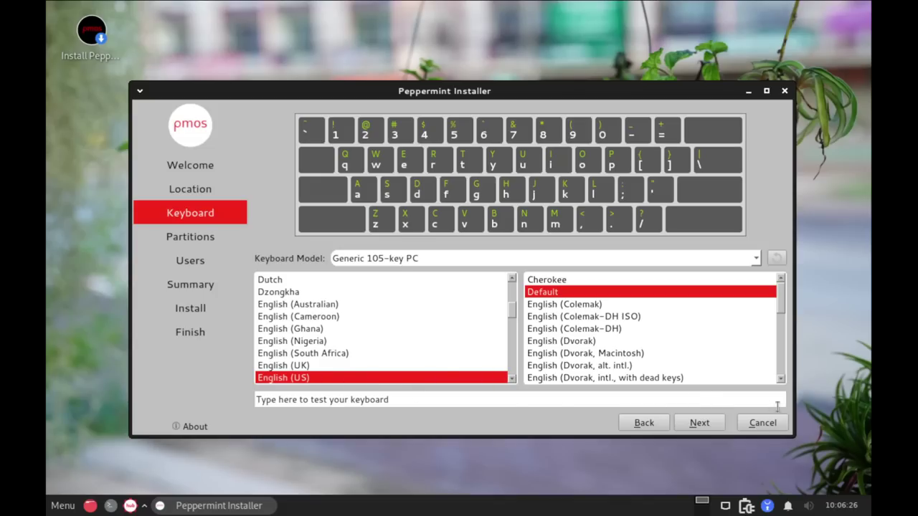
click(699, 423)
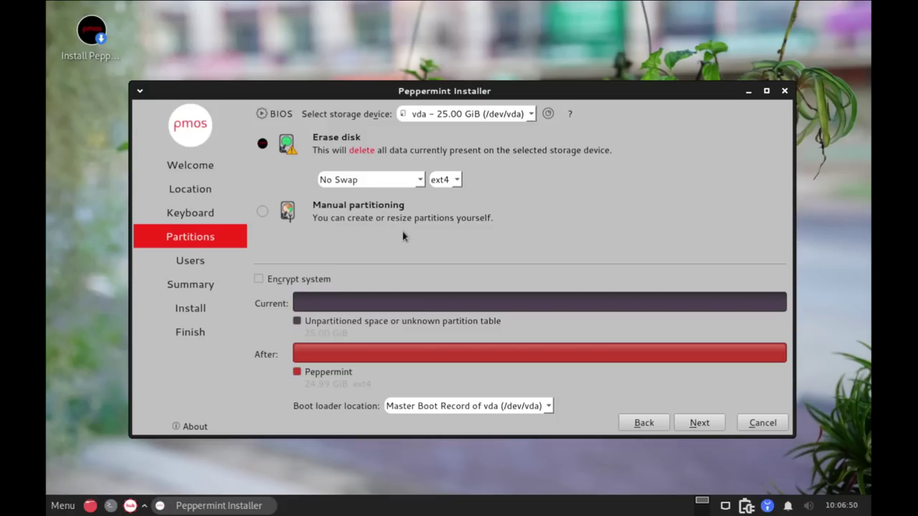
Set the swap option to 'Swap to file', leaving the filesystem on ext4
click(407, 183)
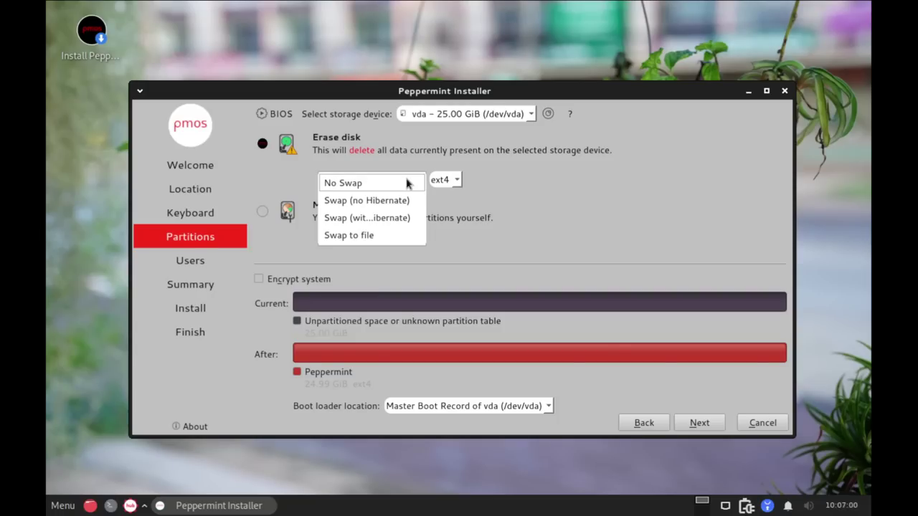
click(387, 236)
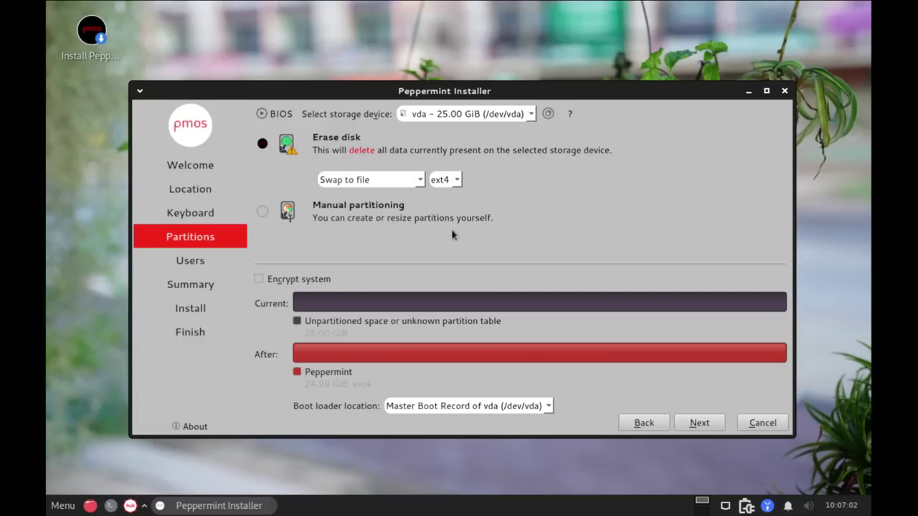
click(458, 183)
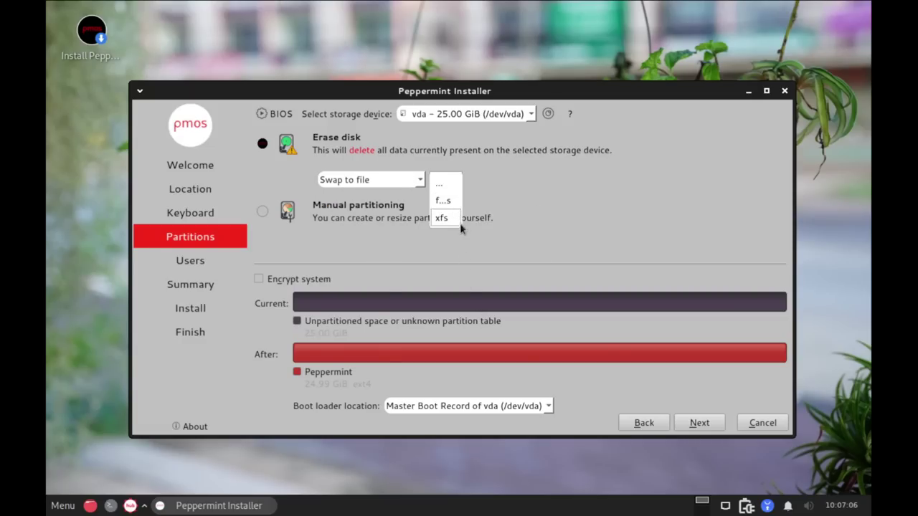
click(508, 192)
Try the f2fs and xfs filesystems, switch back to ext4, and continue to Users
click(454, 183)
click(446, 219)
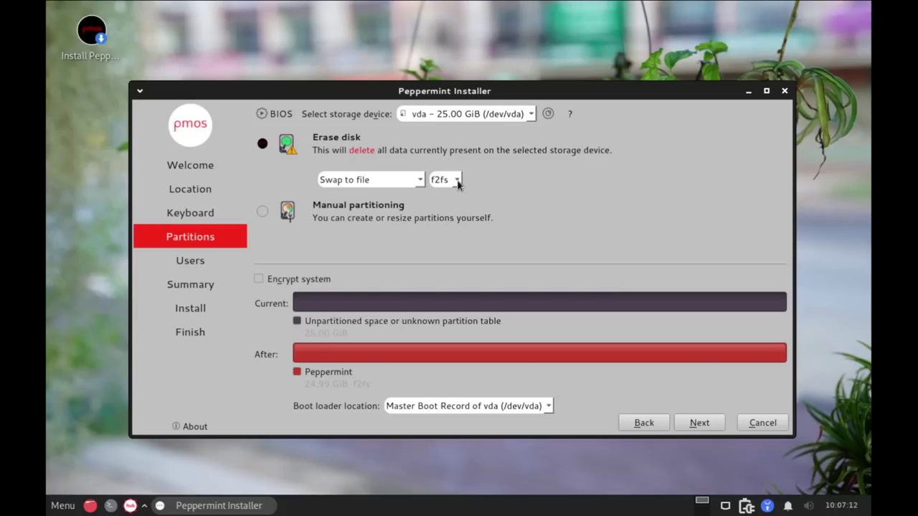
click(457, 181)
click(452, 203)
click(458, 182)
click(445, 146)
click(698, 424)
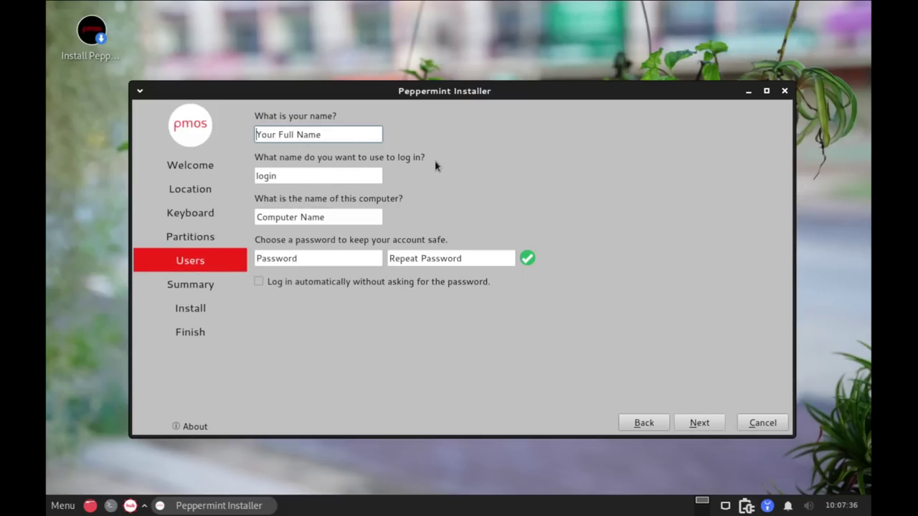
Enter the user's name and change the computer name to peppermint-virt
text(dt)
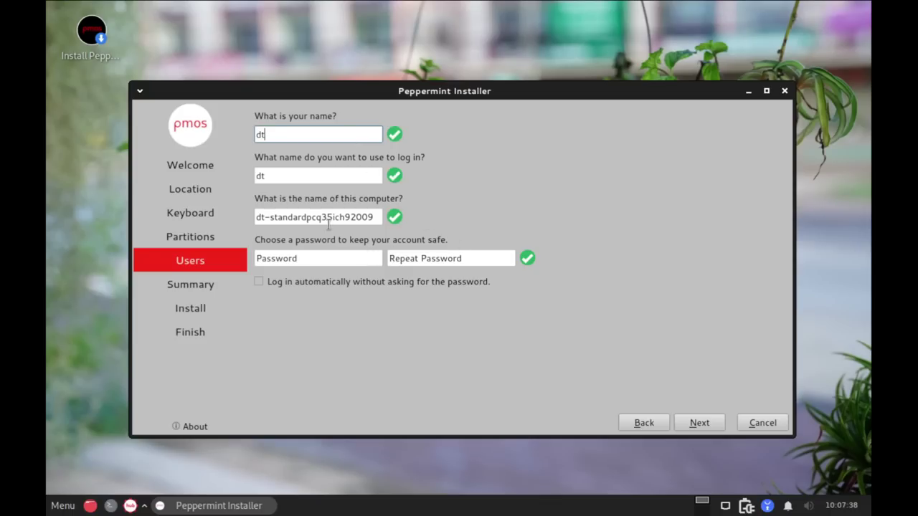
triple_click(318, 217)
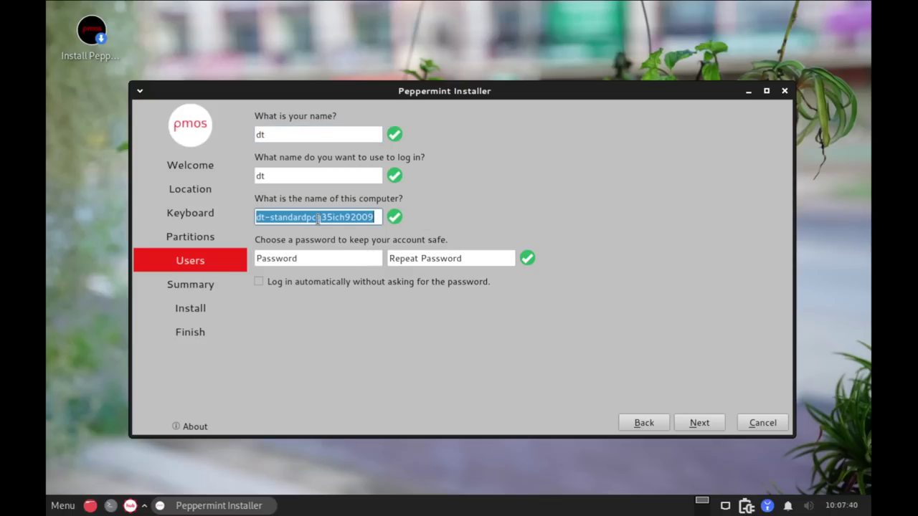
text(p)
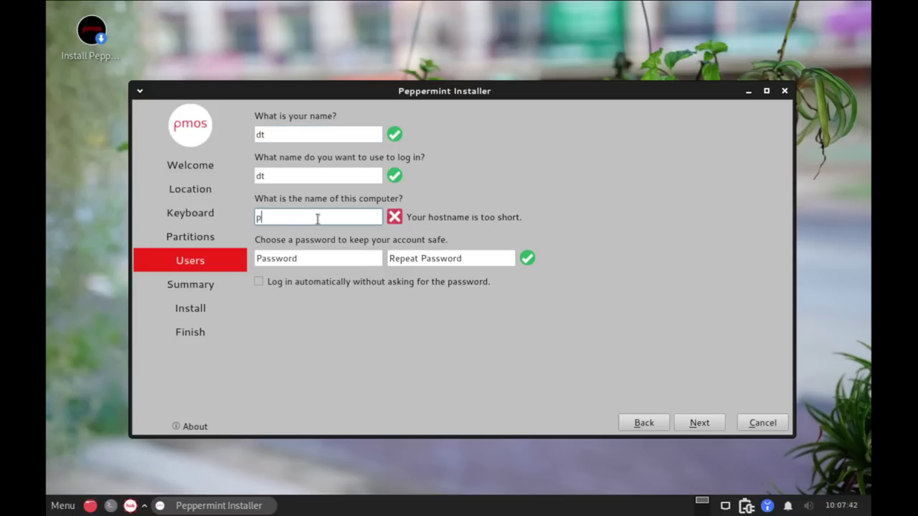
text(eppermint-virt)
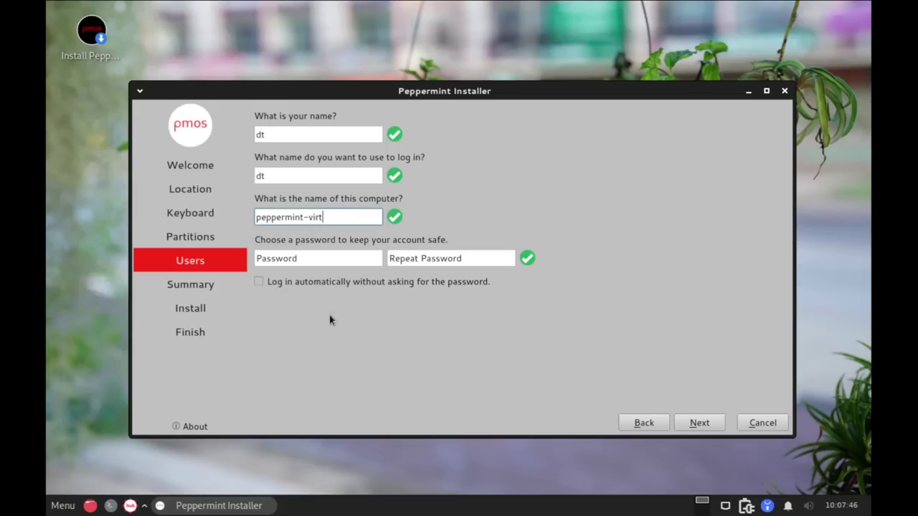
triple_click(338, 216)
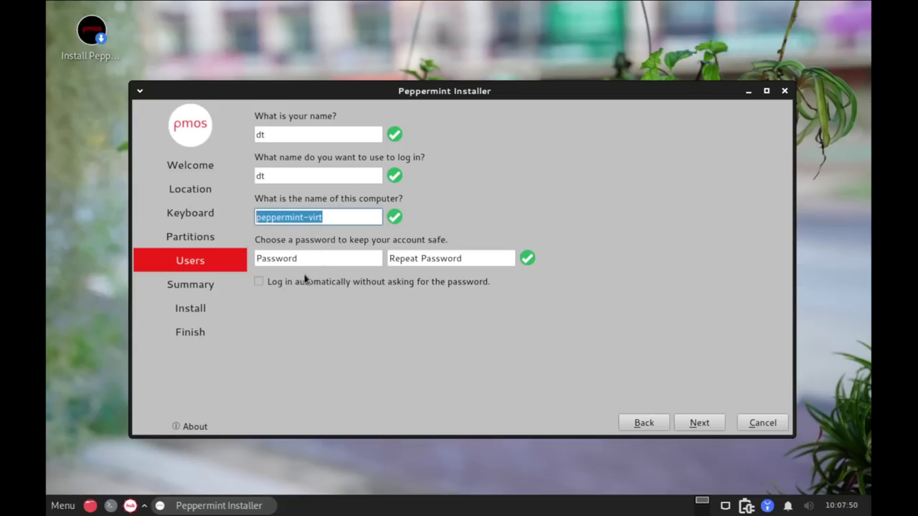
Enter the account password in both password fields and continue to the Summary
click(312, 255)
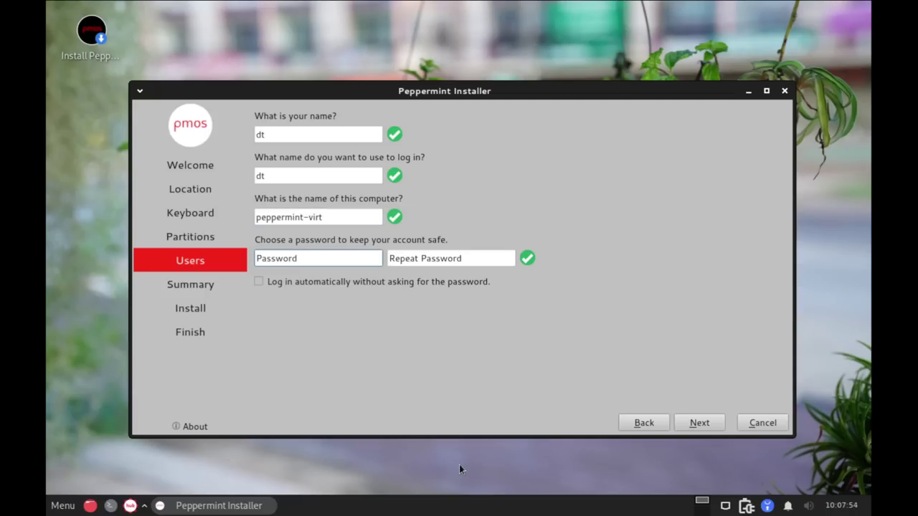
click(495, 262)
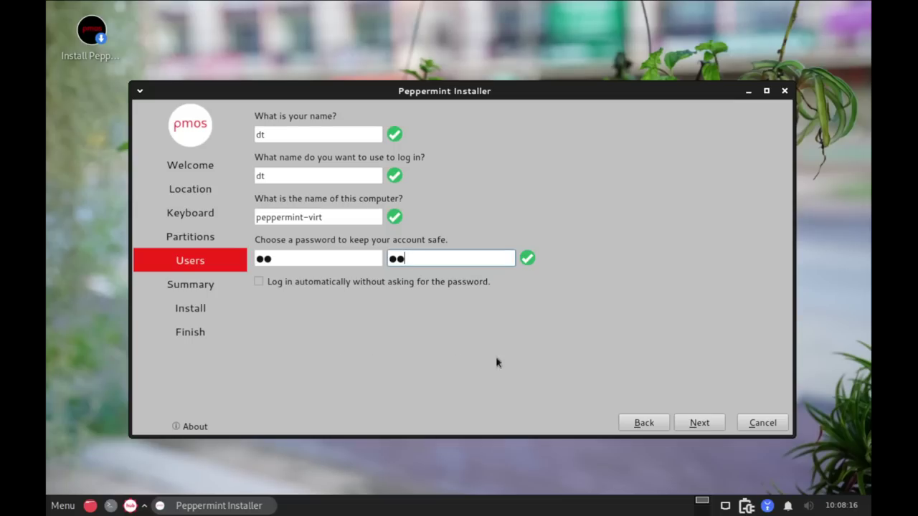
click(700, 423)
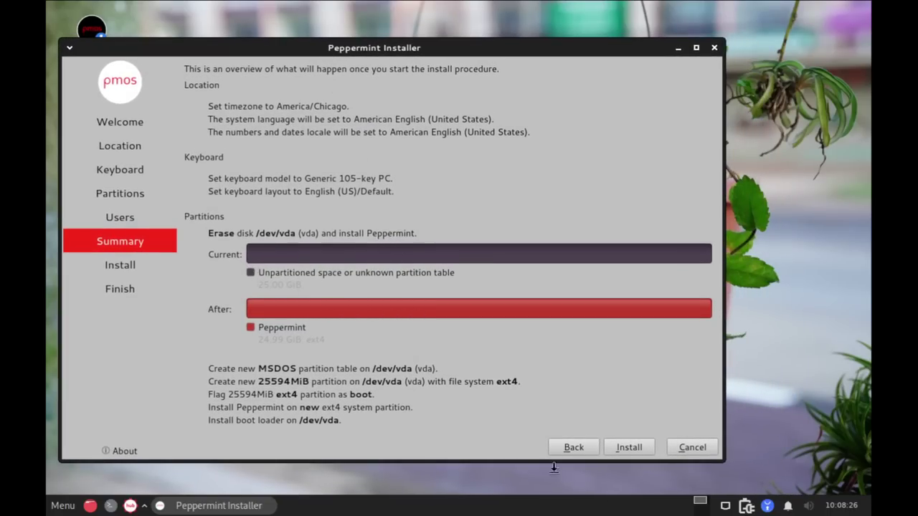
Begin installing Peppermint onto the 25 GiB /dev/vda disk from the Summary page
click(629, 447)
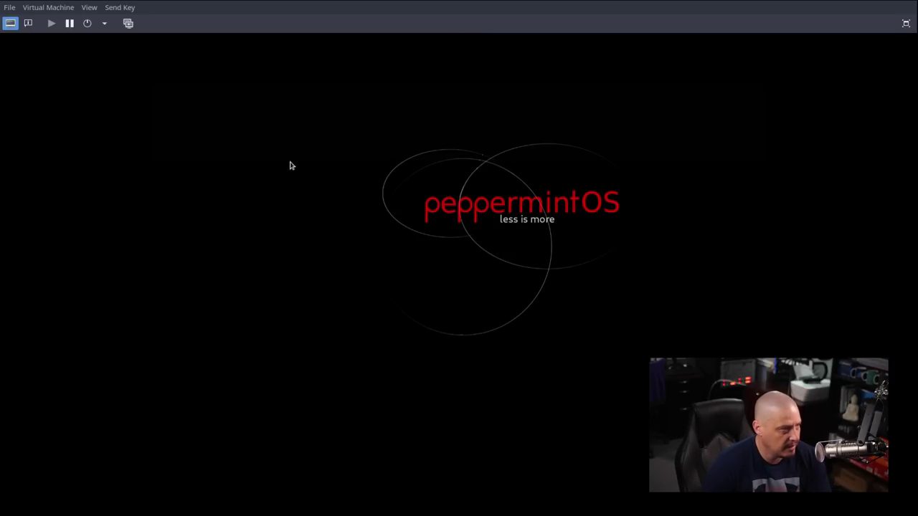
Force off the peppermint virtual machine from the Details view
click(29, 22)
click(39, 7)
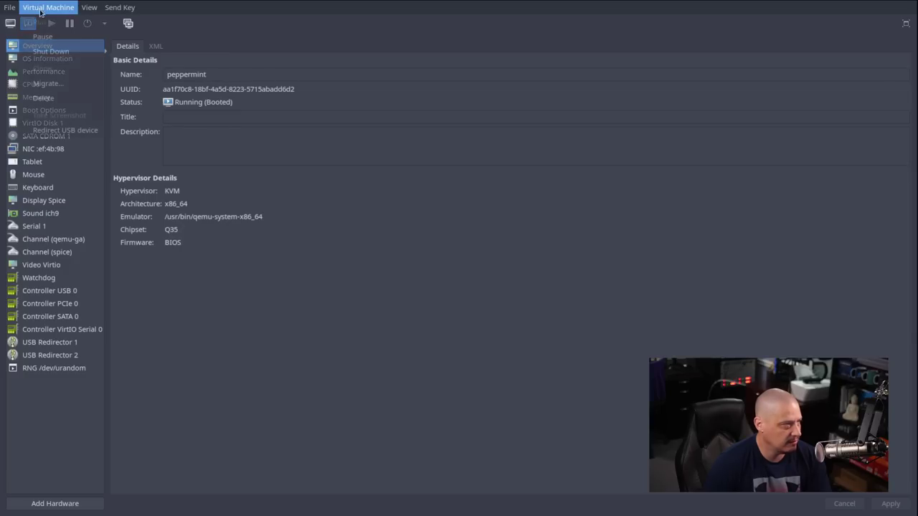
mouse_move(79, 51)
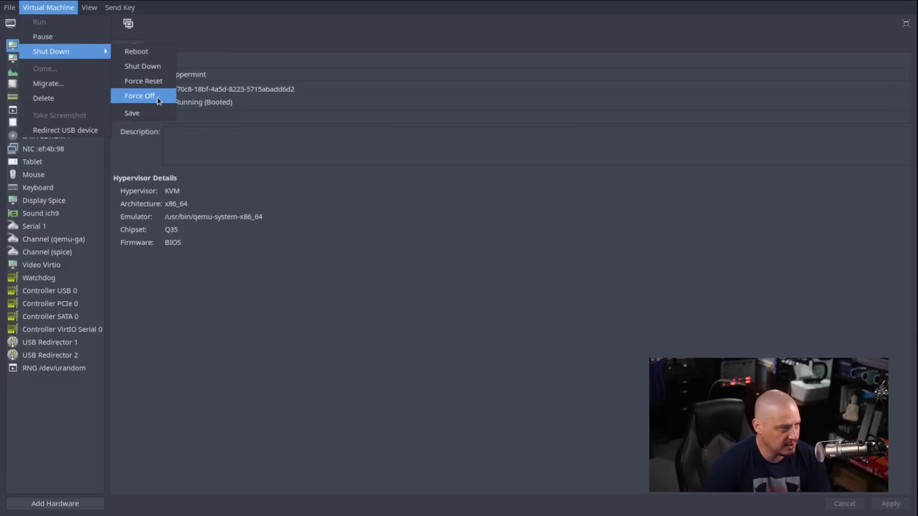
click(153, 96)
Power the virtual machine back on from the Console and make it fullscreen
click(9, 23)
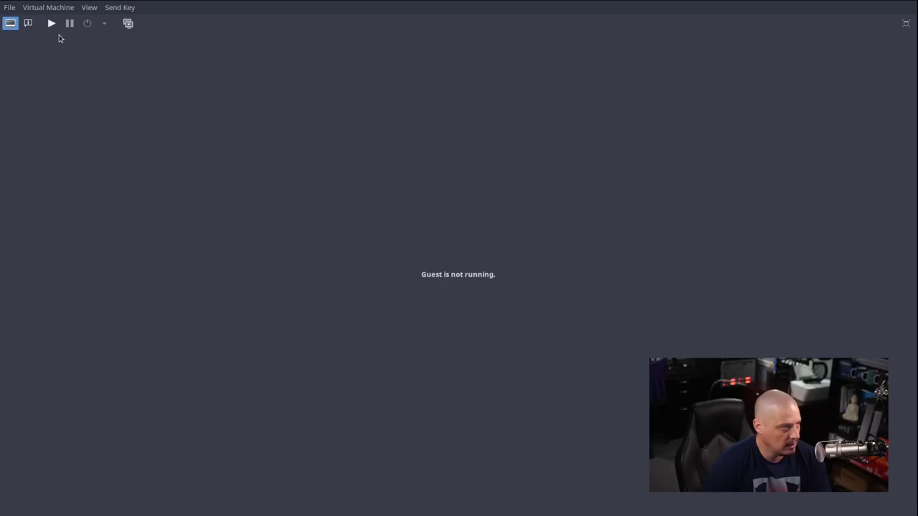
click(53, 23)
click(89, 8)
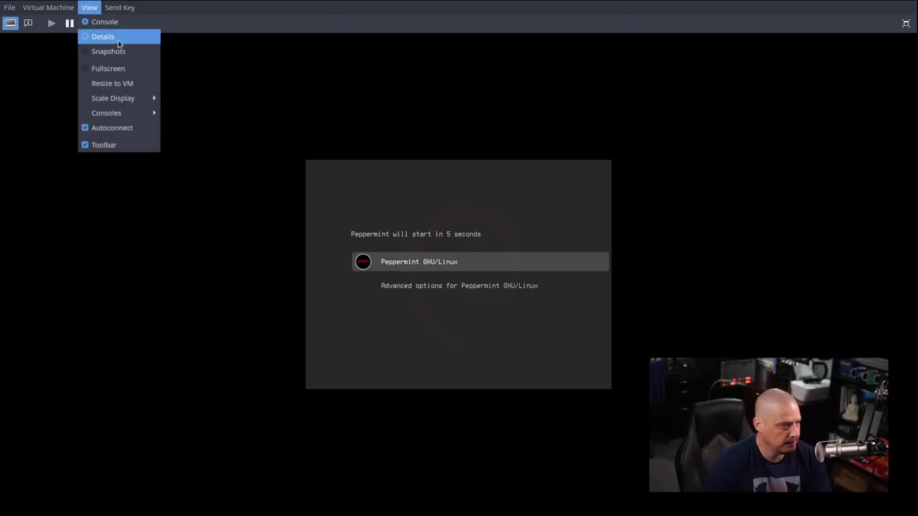
click(129, 69)
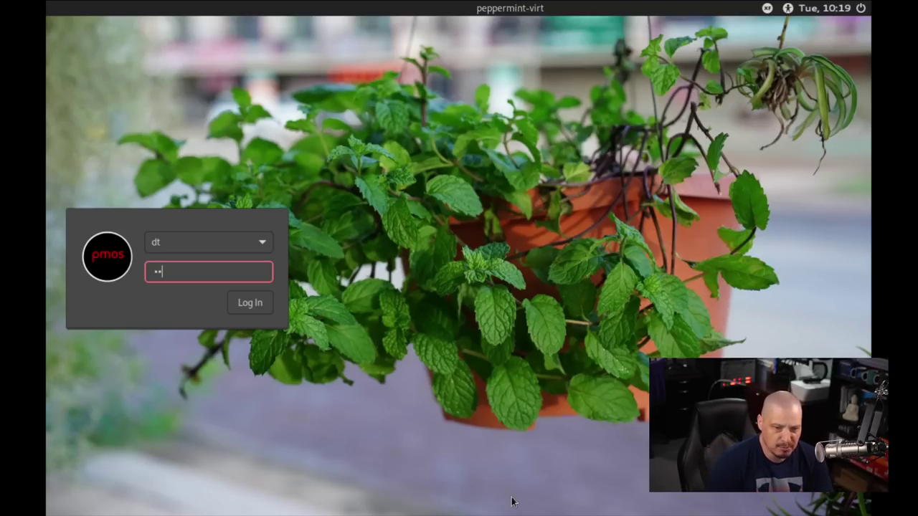
Log in with the account password and launch Display settings from the application menu
key(Return)
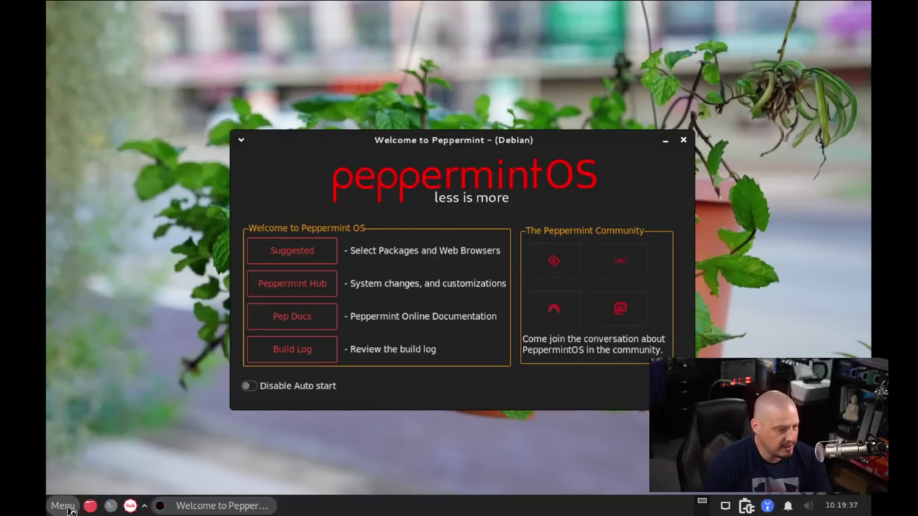
click(63, 505)
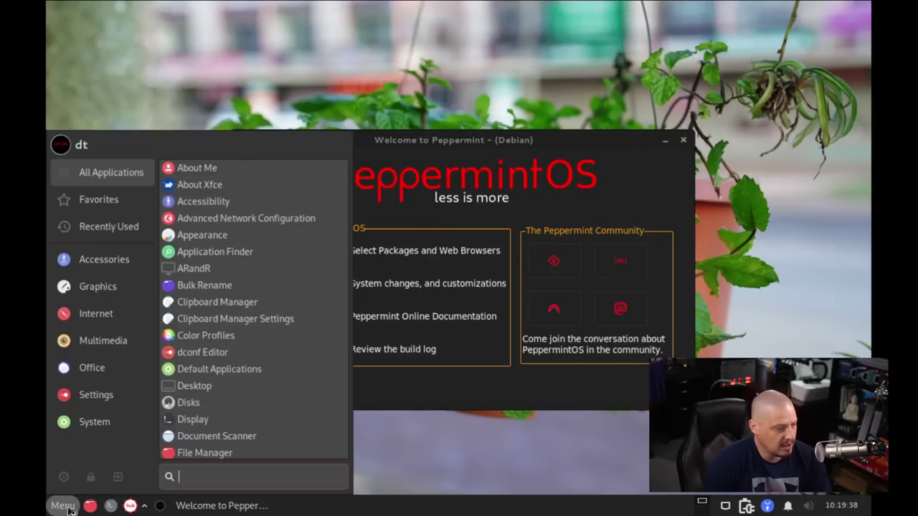
text(display)
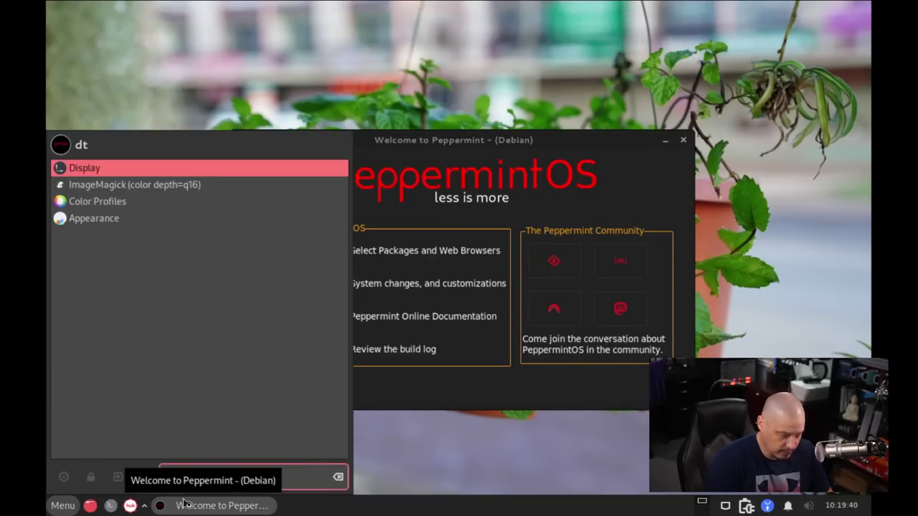
key(Return)
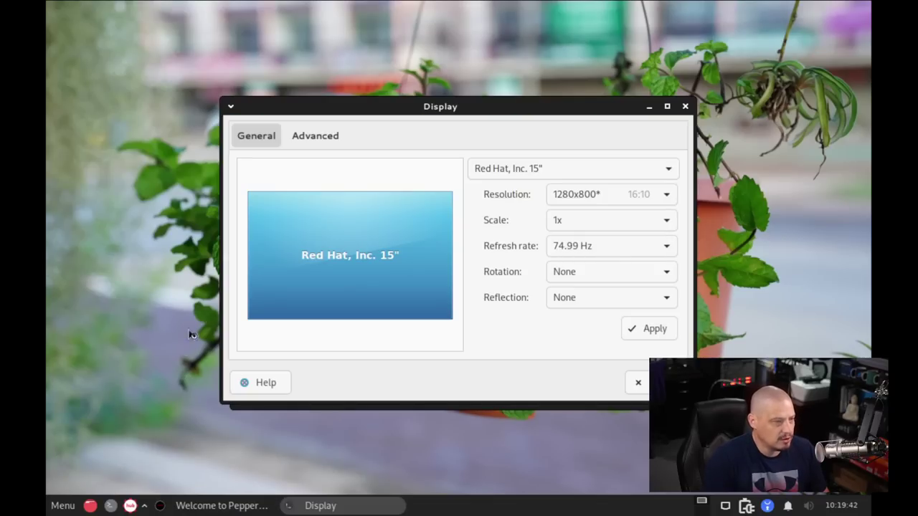
Set the resolution to 1920x1080, apply and keep it, then close Display
click(596, 194)
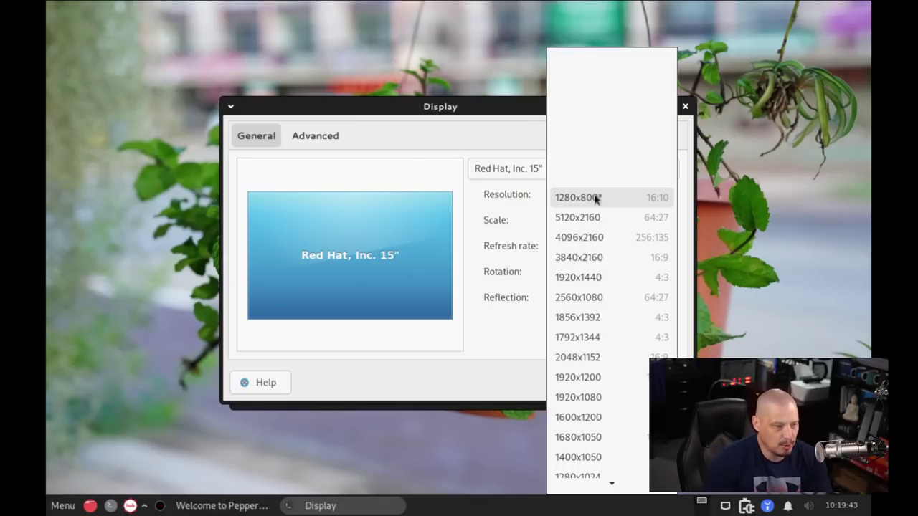
click(606, 396)
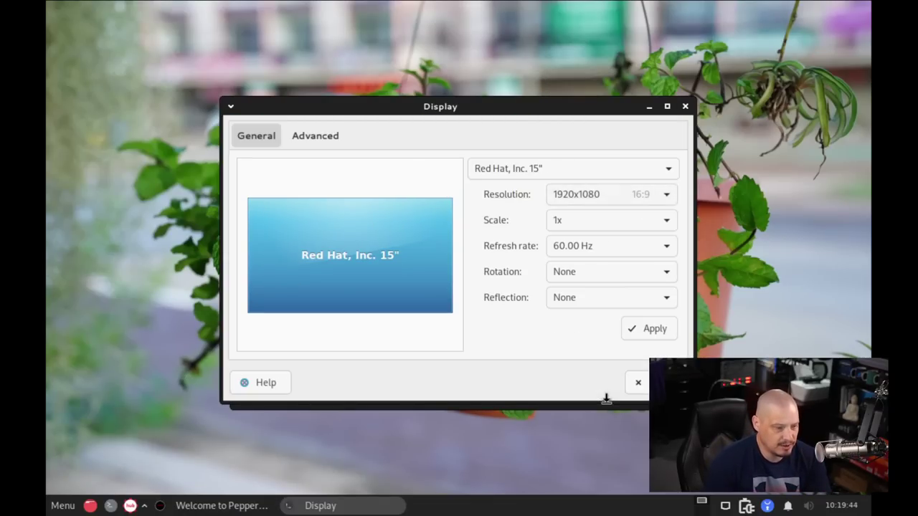
click(652, 337)
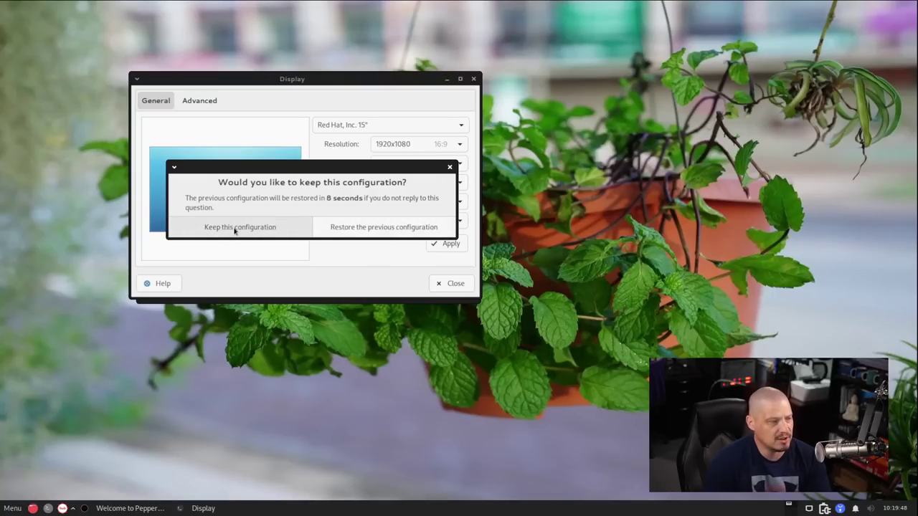
click(234, 228)
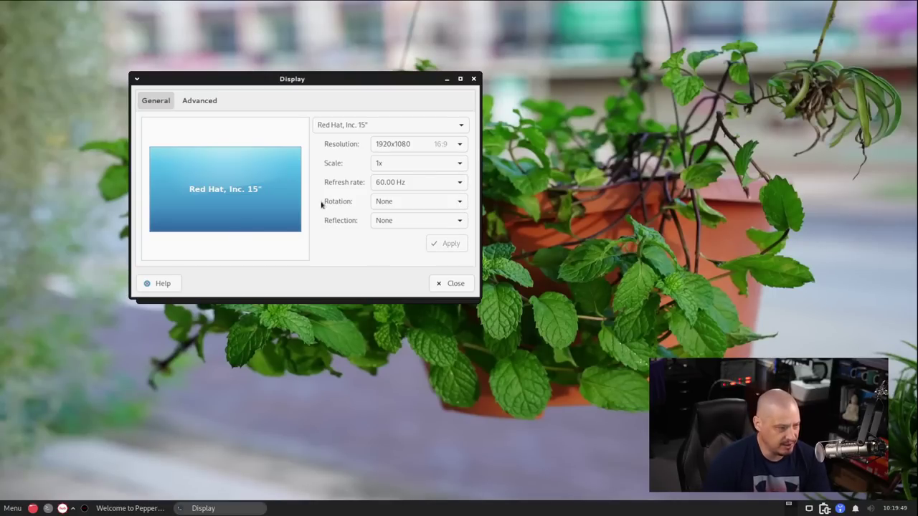
click(473, 79)
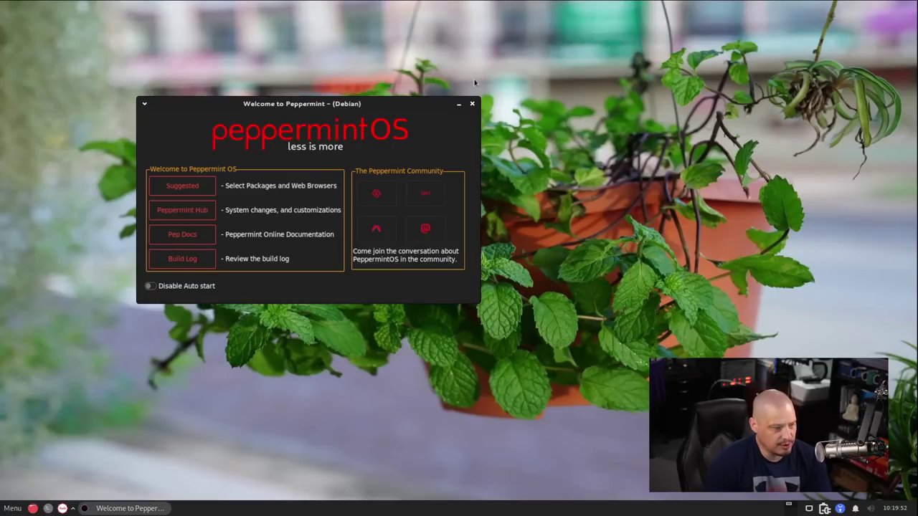
Drag the Welcome to Peppermint window to the screen centre and nudge it slightly lower
drag(359, 100, 504, 156)
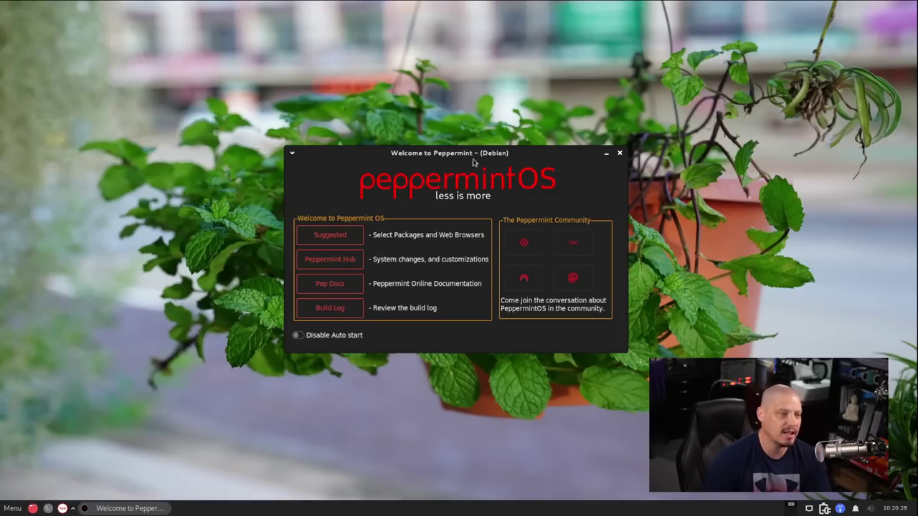
mouse_move(475, 152)
mouse_down()
mouse_move(493, 151)
mouse_move(534, 287)
mouse_move(509, 130)
mouse_move(481, 164)
mouse_up()
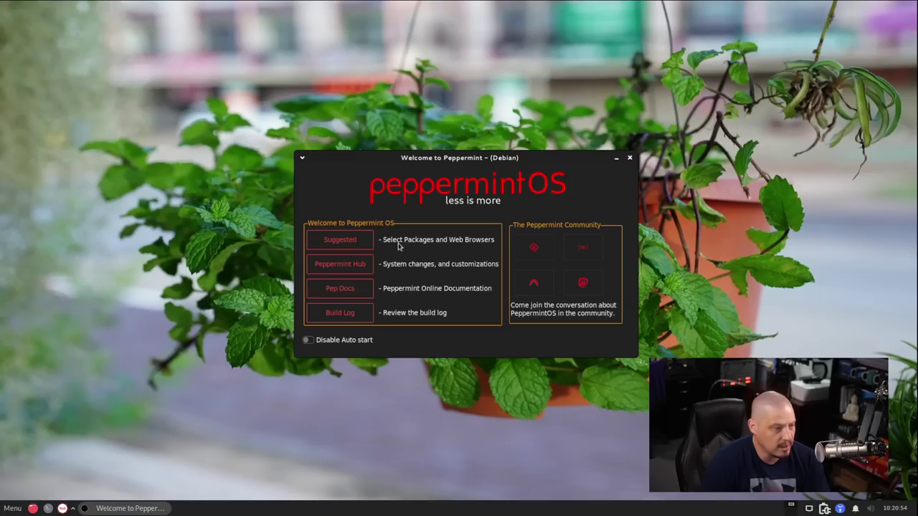
Open Suggested packages from the Welcome window and move it up and to the right
click(337, 242)
drag(512, 201, 563, 114)
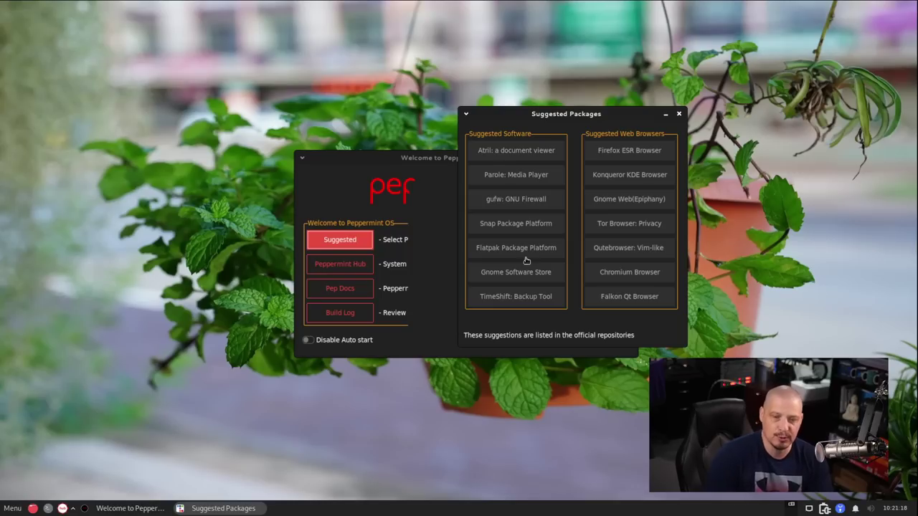
Install the Snap package platform, entering the sudo password and confirming the prompt
click(523, 228)
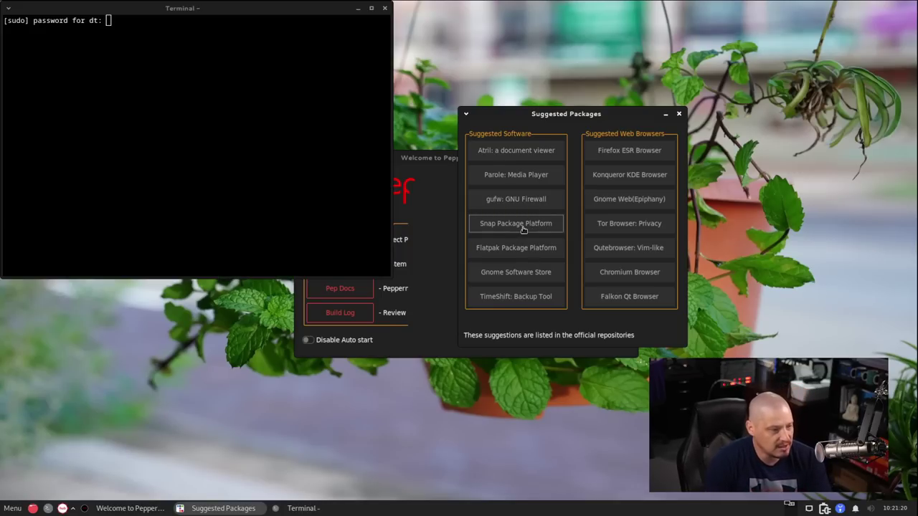
click(121, 121)
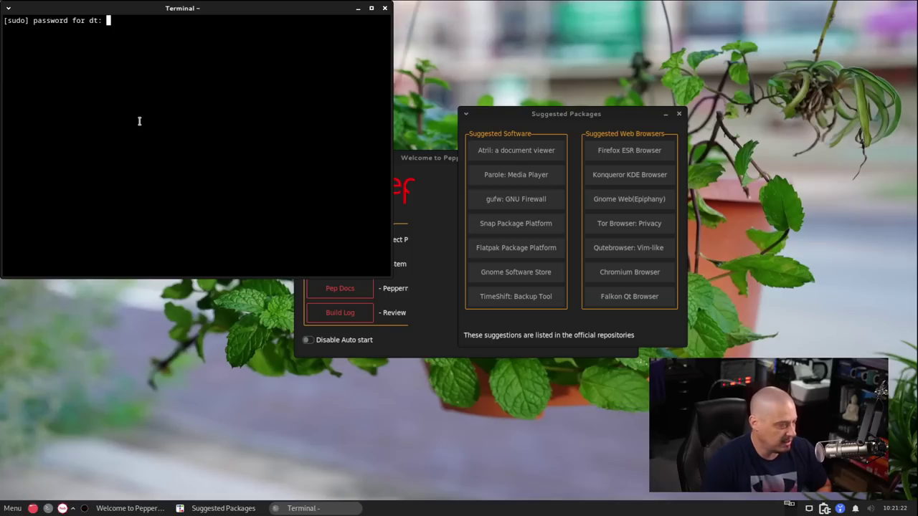
key(Return)
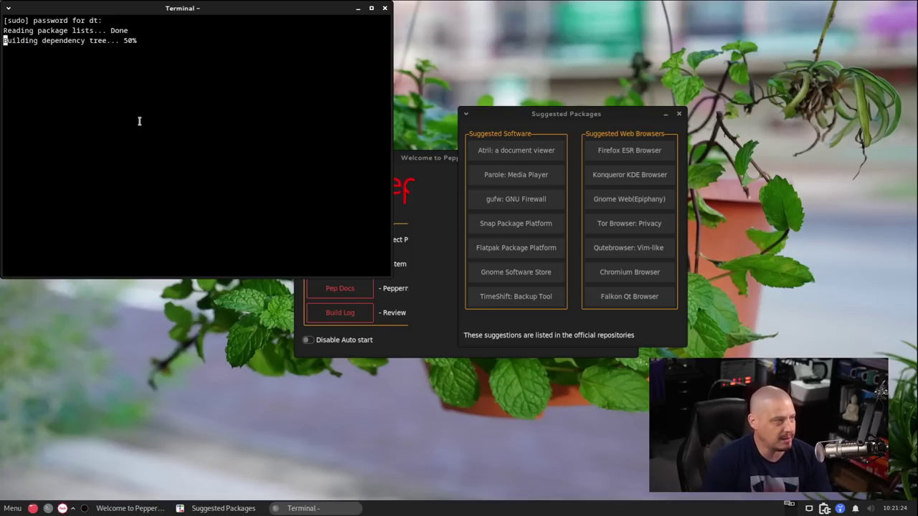
key(Return)
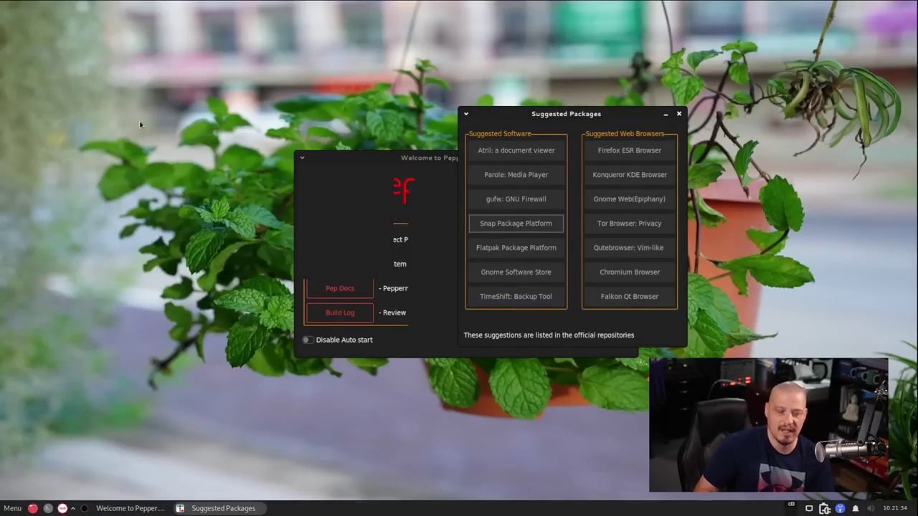
Install the Flatpak package platform and its dependencies, confirming the installation
click(367, 208)
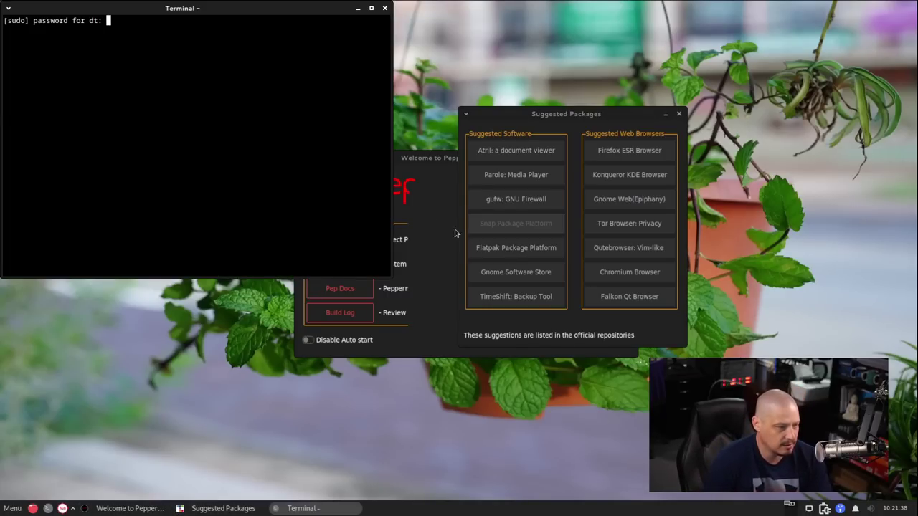
key(Return)
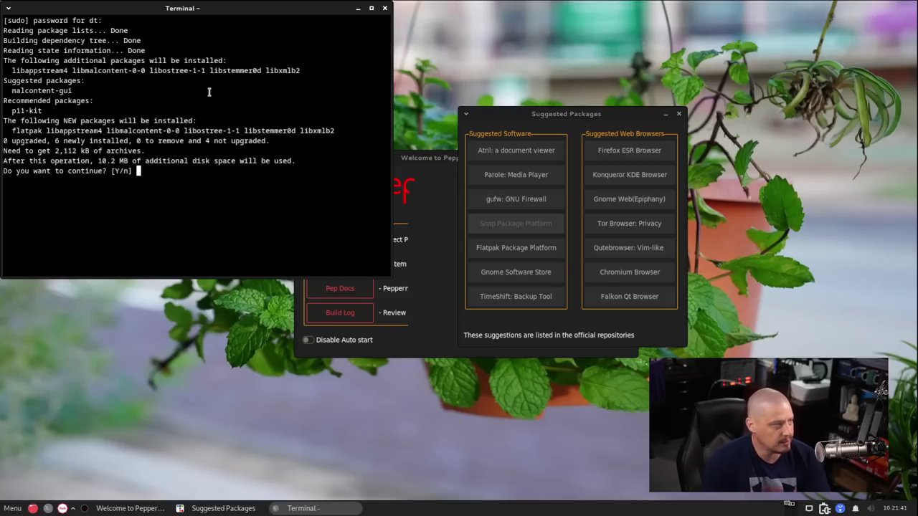
key(Return)
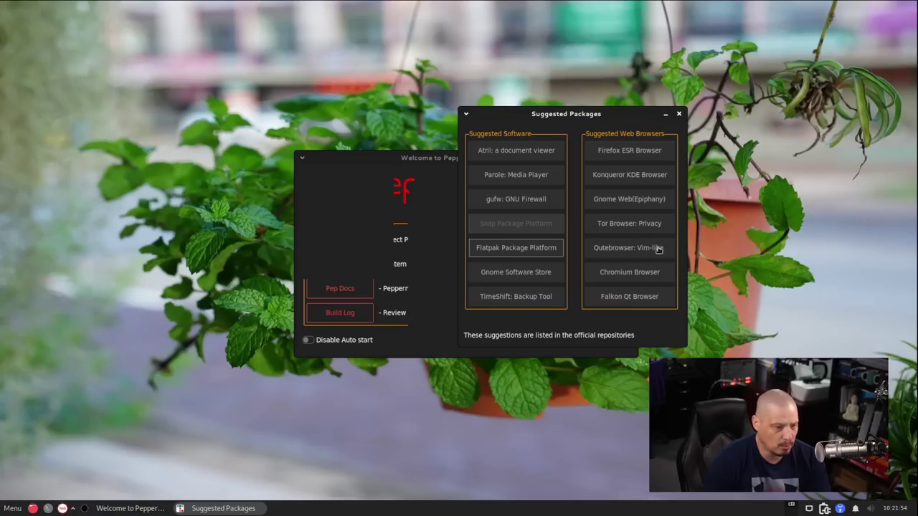
Check the Internet category of the applications menu, which lists only Kumo
click(16, 508)
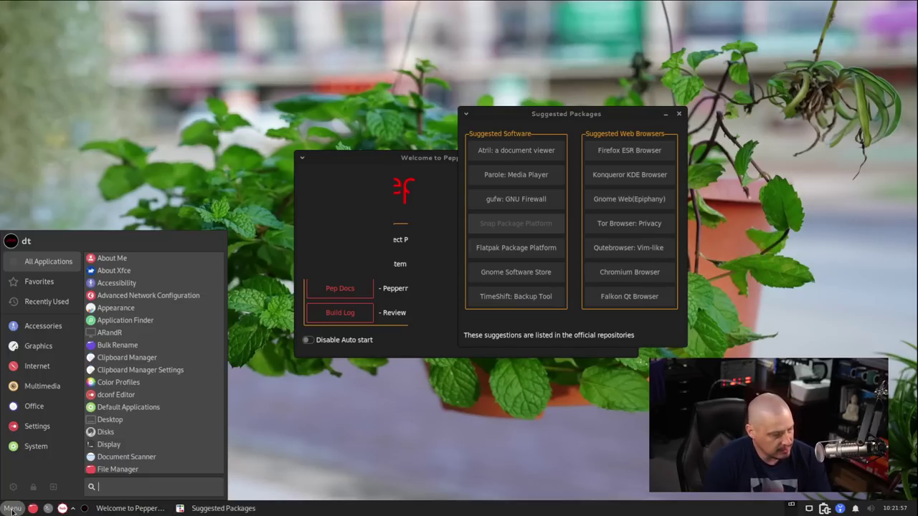
click(55, 370)
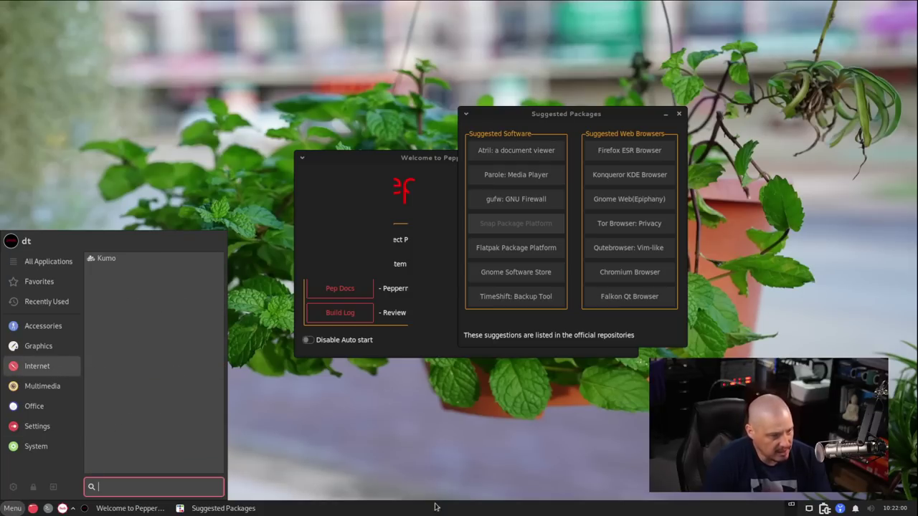
click(515, 446)
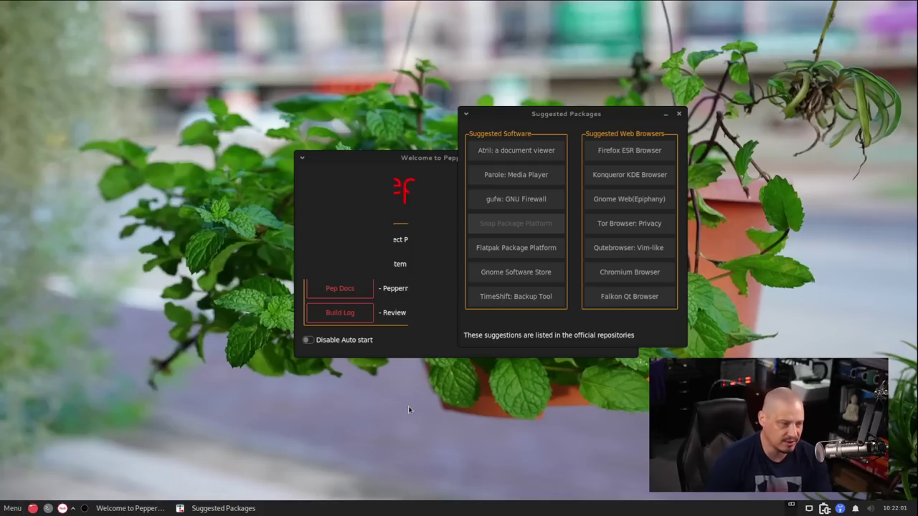
Install Firefox ESR from Suggested Packages, entering the sudo password and accepting the Y/n prompt
click(638, 150)
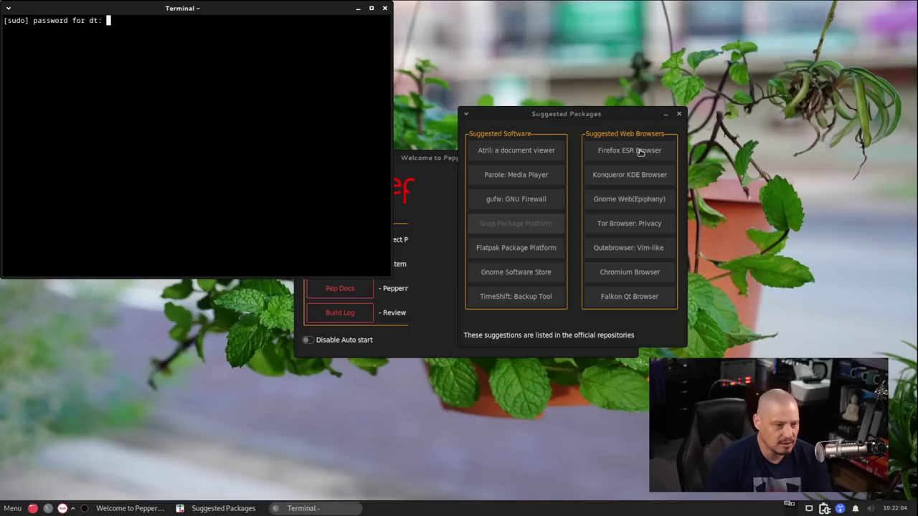
key(Return)
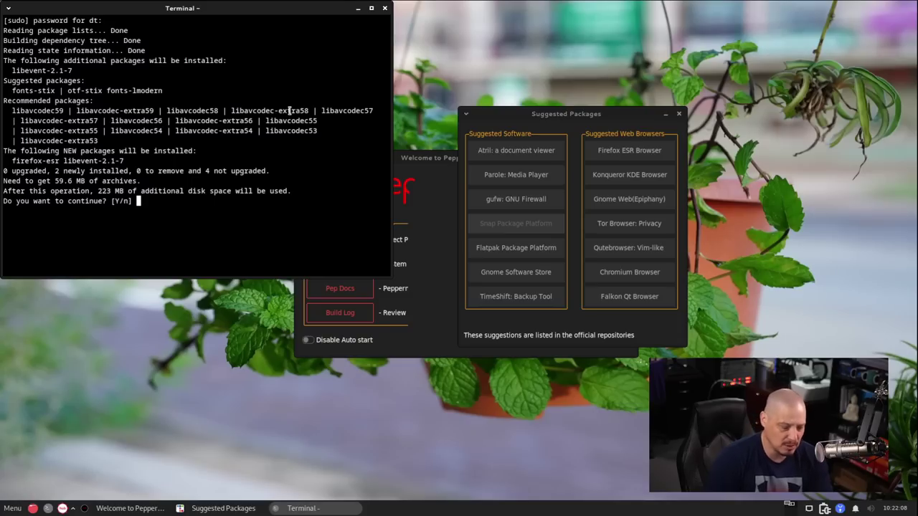
key(Return)
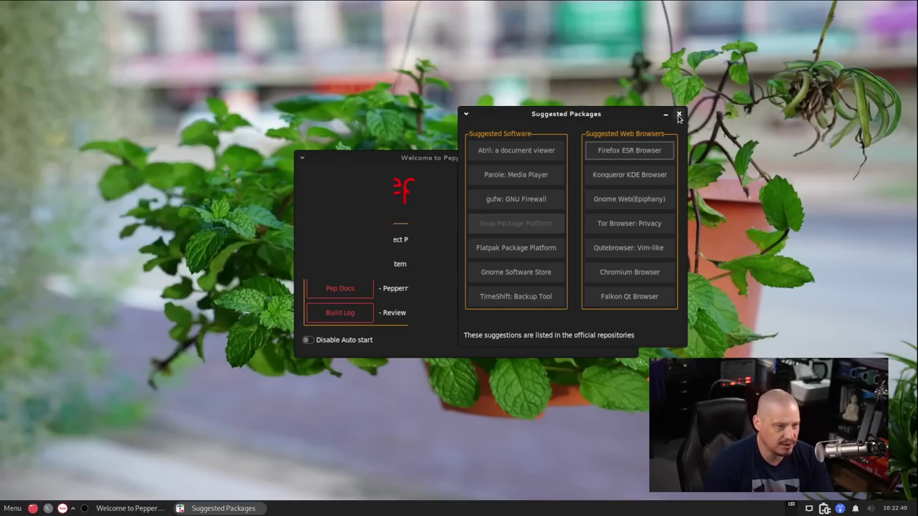
Close Suggested Packages, then open Peppermint Hub and move its window to the top of the screen
click(680, 114)
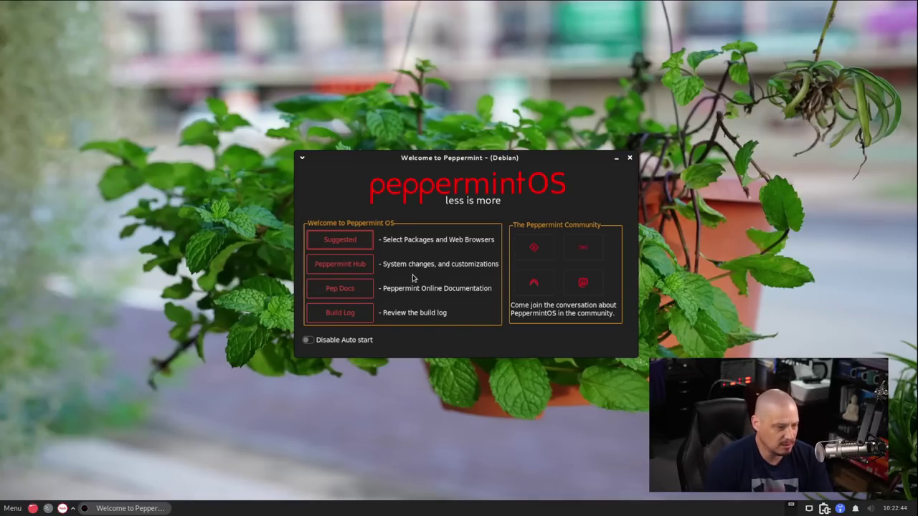
click(350, 267)
drag(484, 166, 619, 81)
click(338, 231)
click(494, 197)
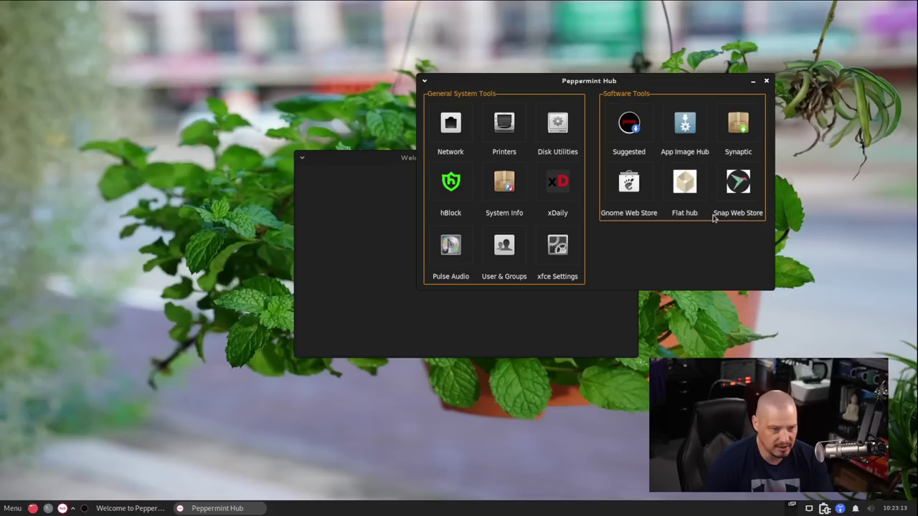
click(683, 129)
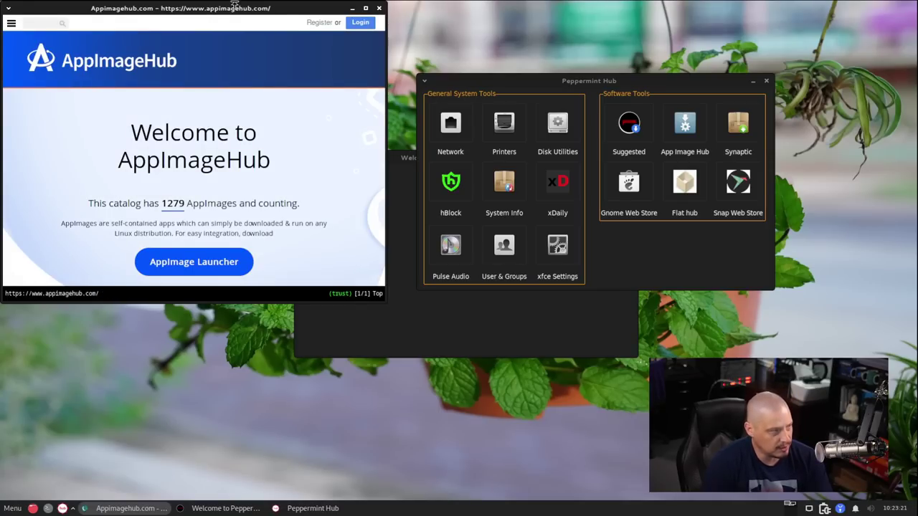
drag(254, 9, 422, 58)
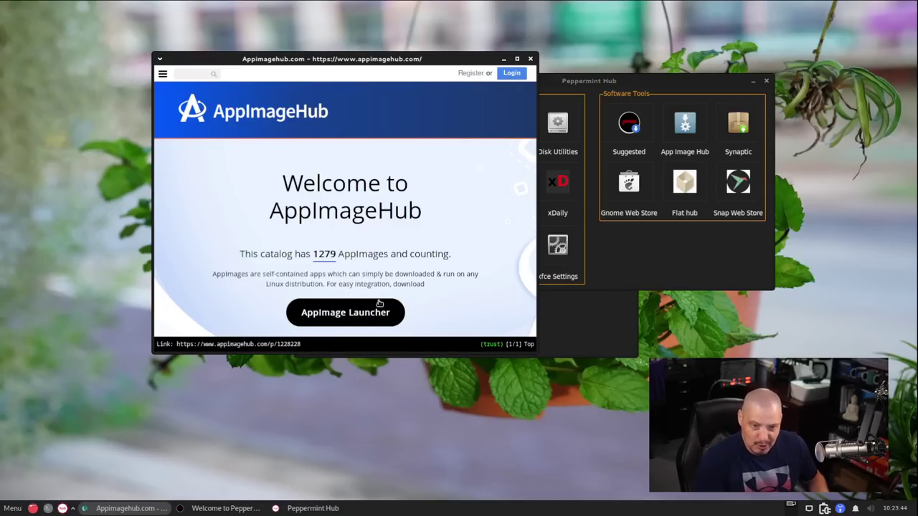
key(o)
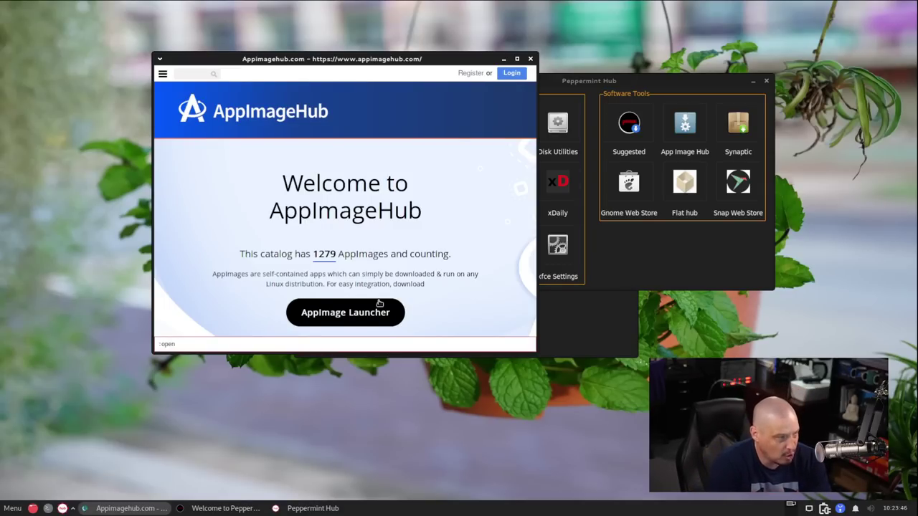
key(Escape)
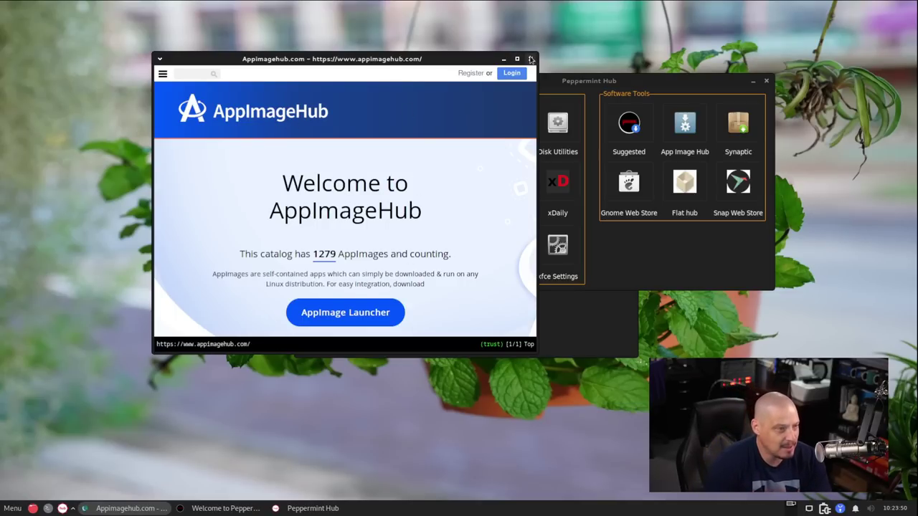
click(529, 59)
click(13, 508)
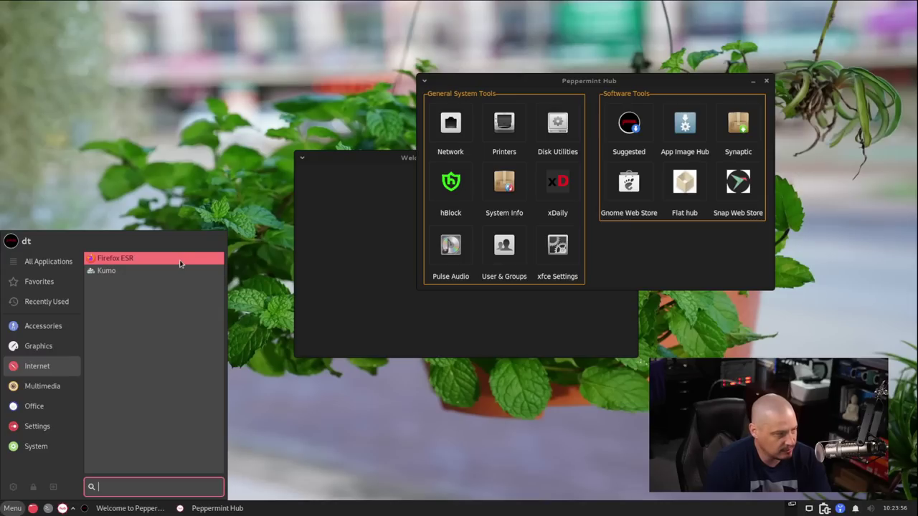
click(188, 87)
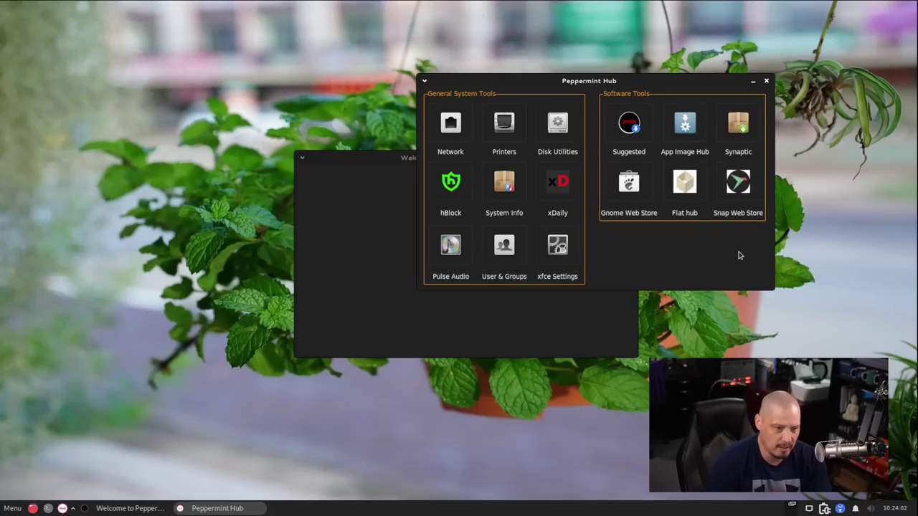
click(739, 126)
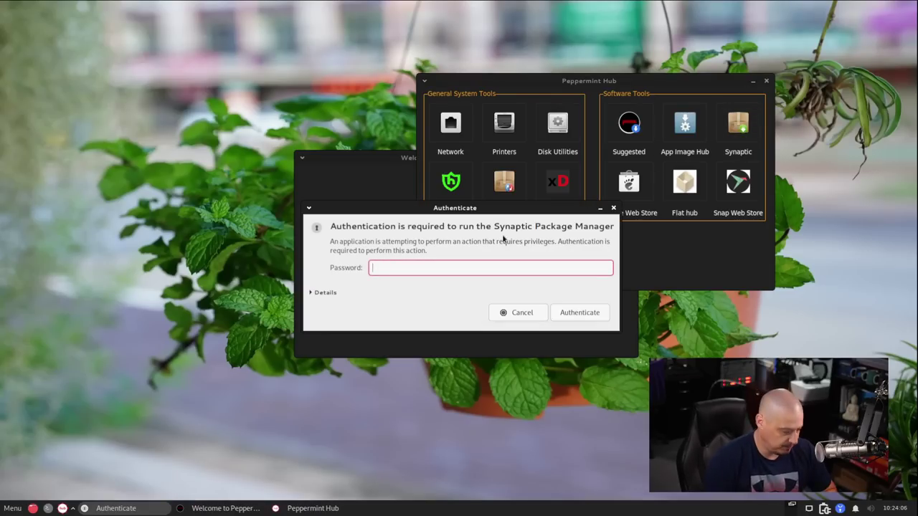
text(•••)
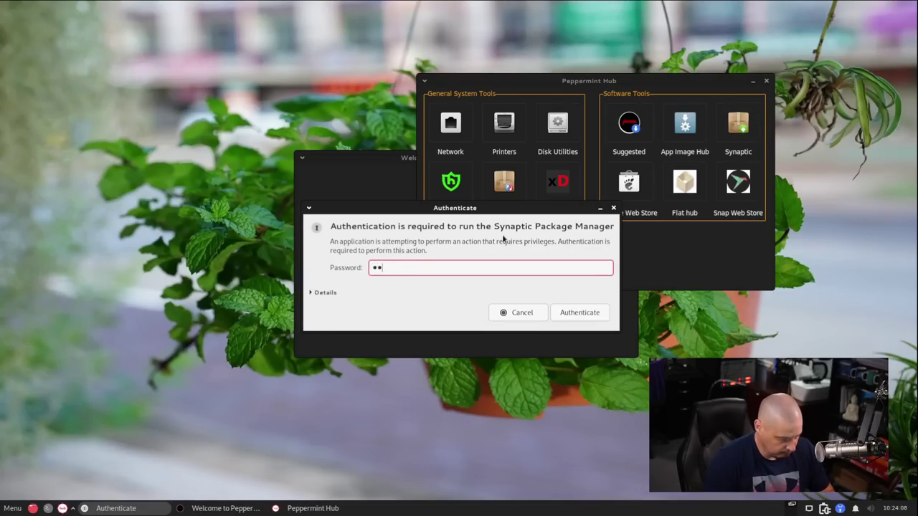
key(Return)
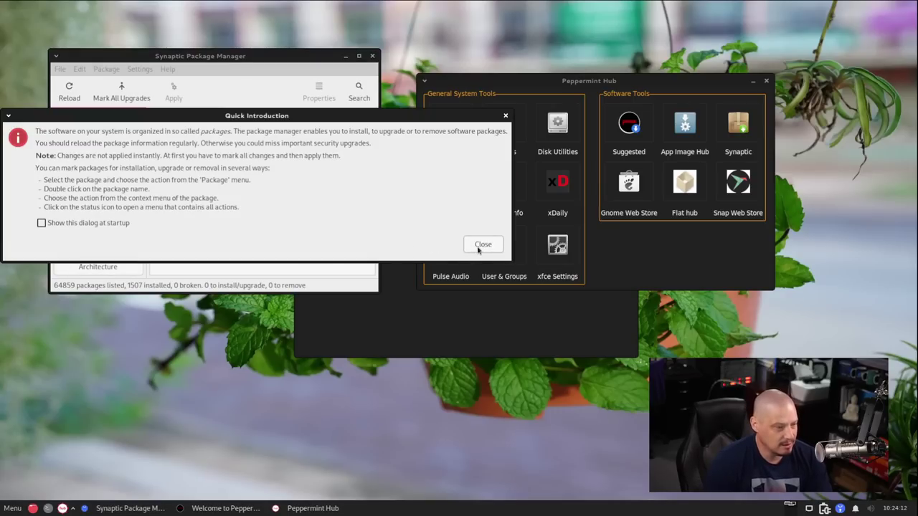
click(483, 244)
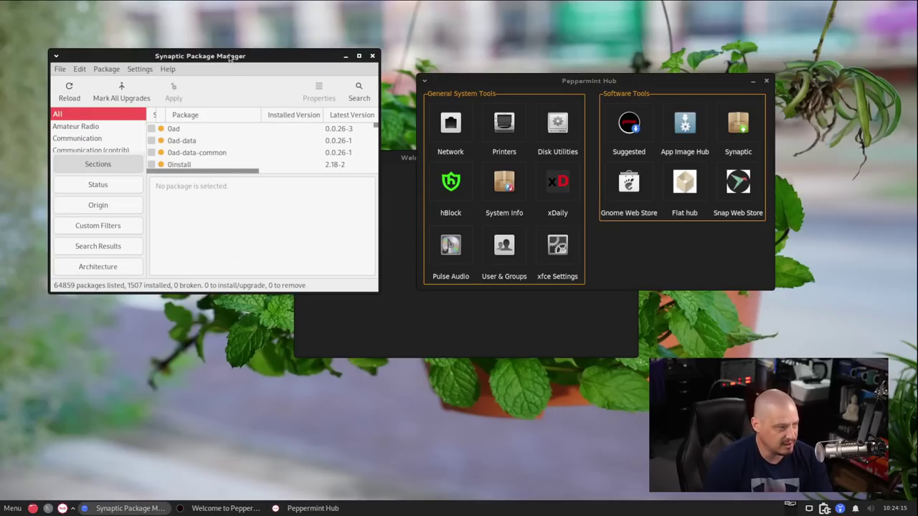
double_click(229, 57)
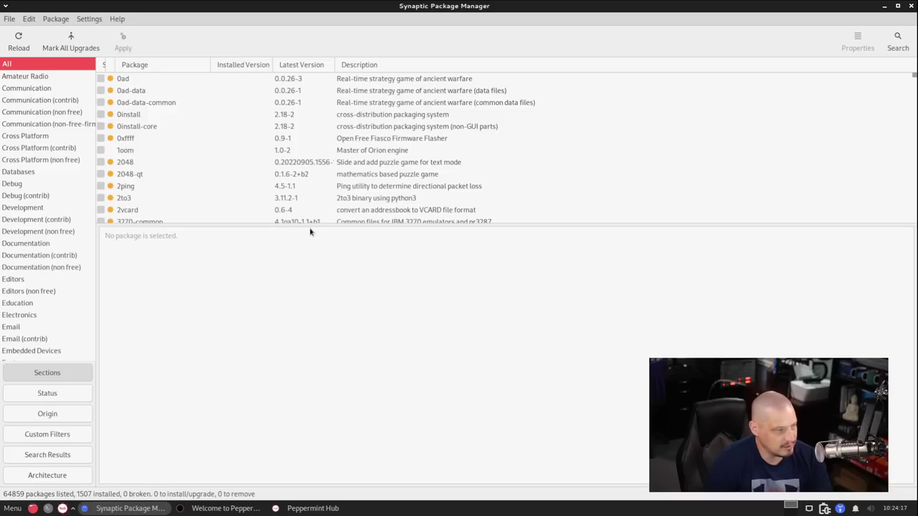
drag(311, 224, 335, 327)
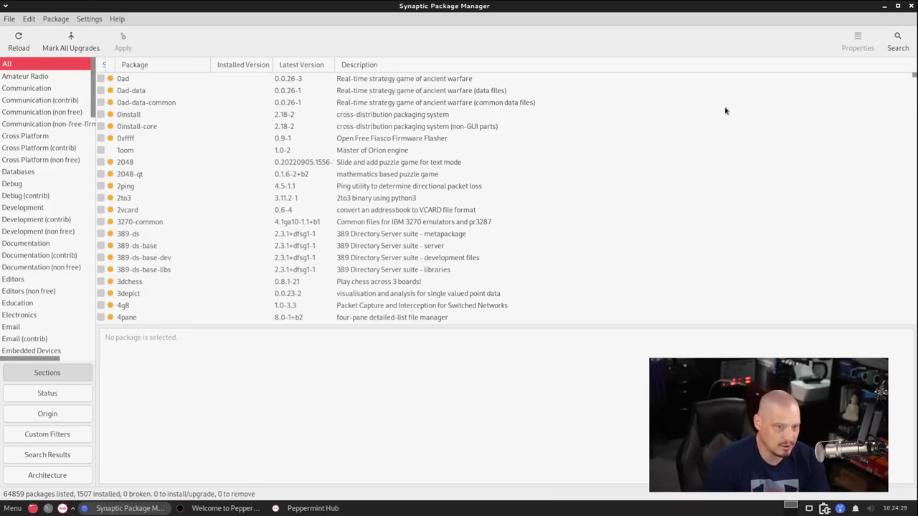
click(897, 42)
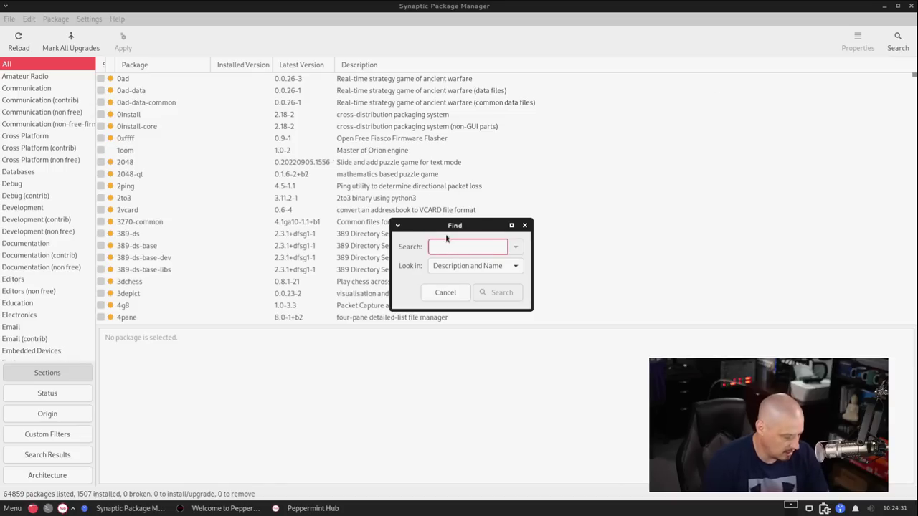
text(gimp)
key(Return)
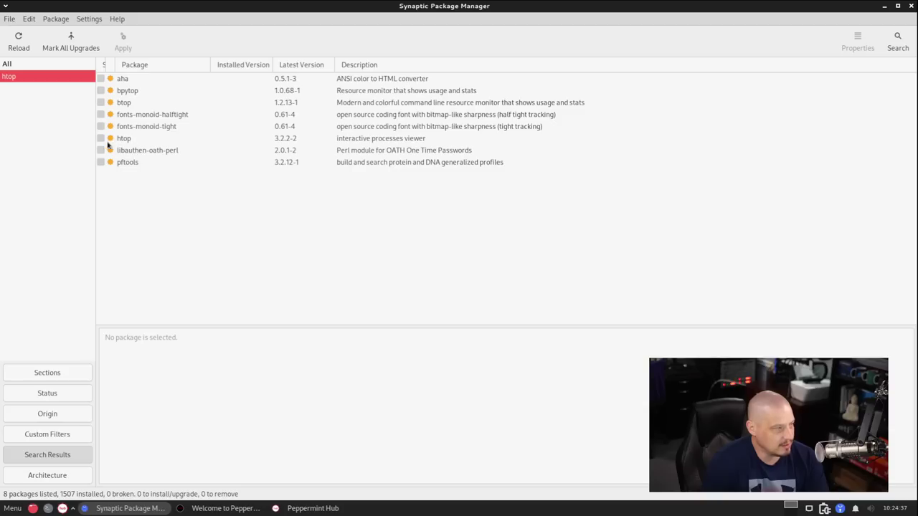
click(101, 139)
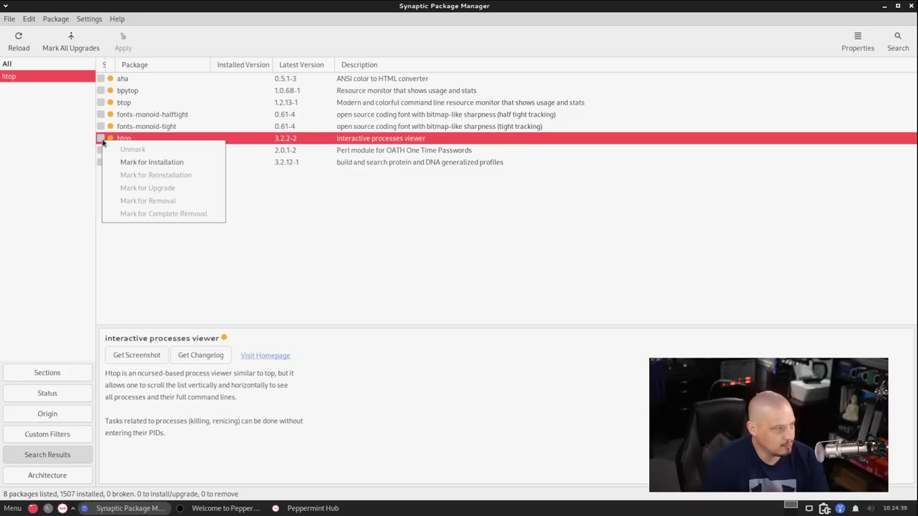
click(151, 162)
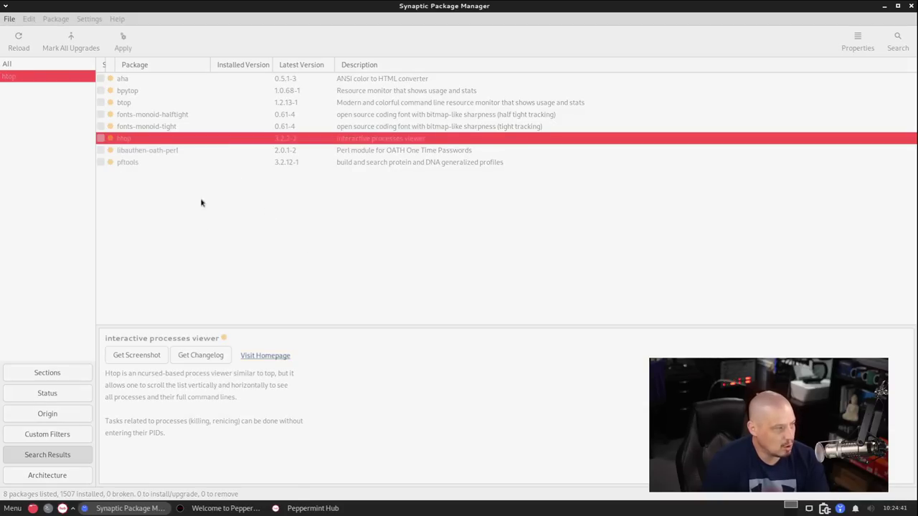
click(101, 139)
click(126, 148)
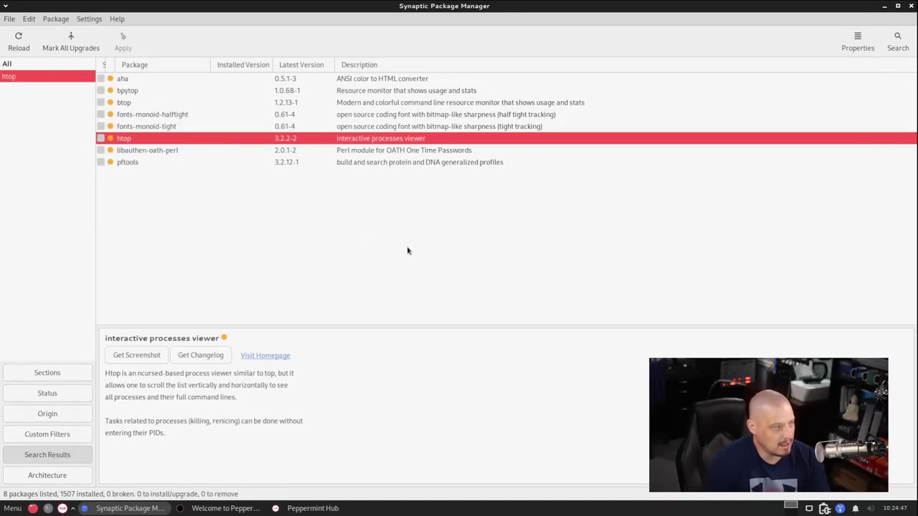
click(910, 5)
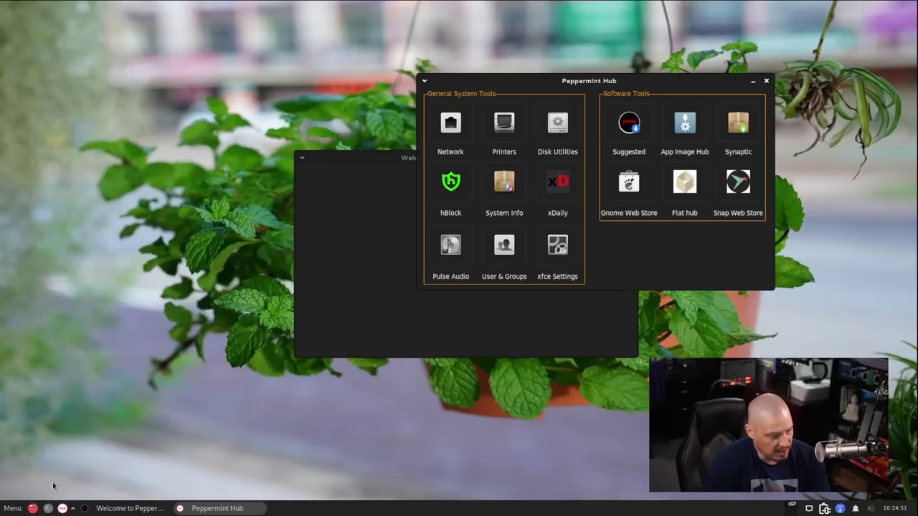
Open a terminal with enlarged text and install htop via 'sudo snap install htop'
click(47, 508)
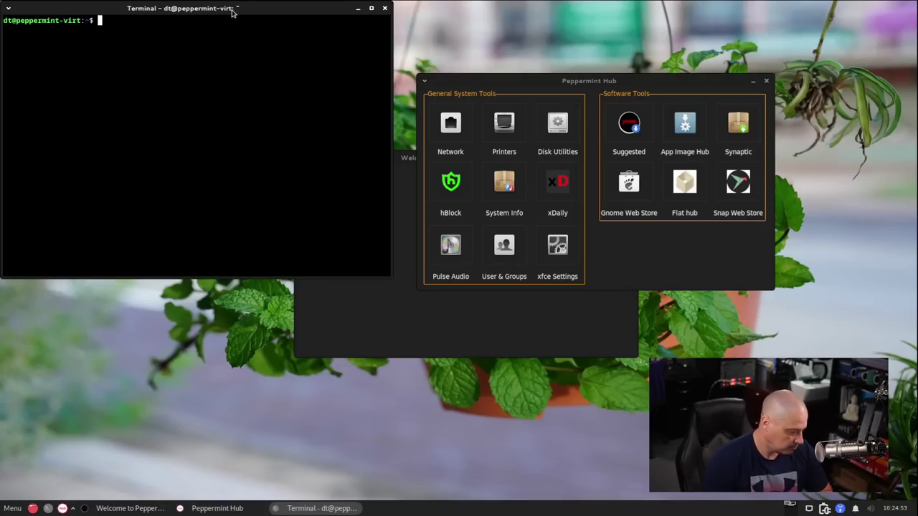
key(ctrl+plus)
key(ctrl+plus)
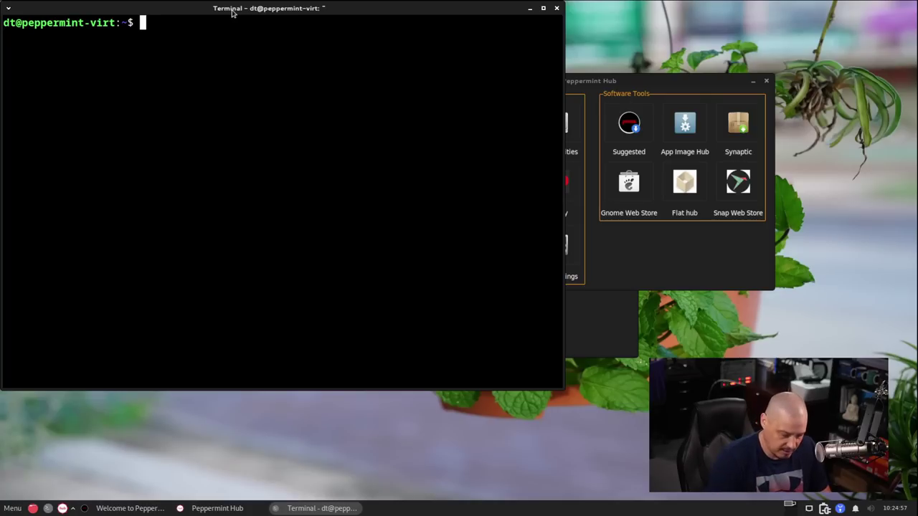
text(sudo snap install htop)
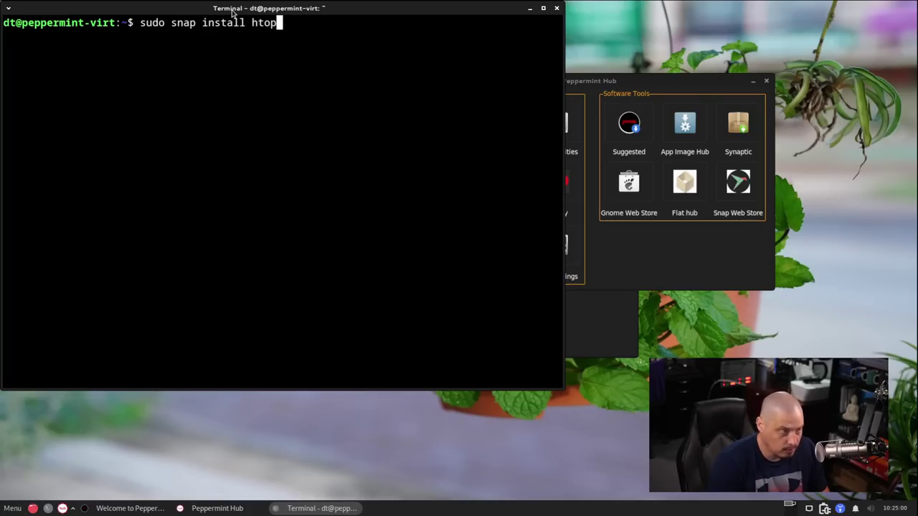
key(Return)
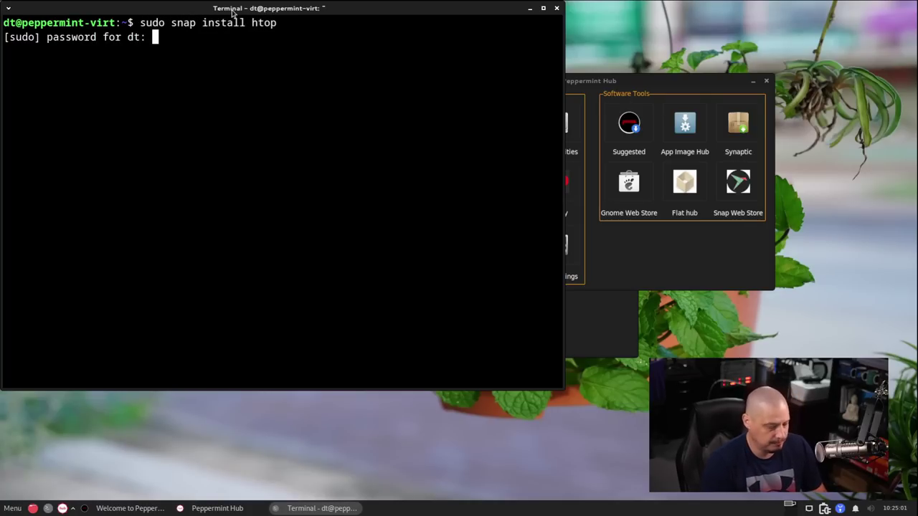
key(Return)
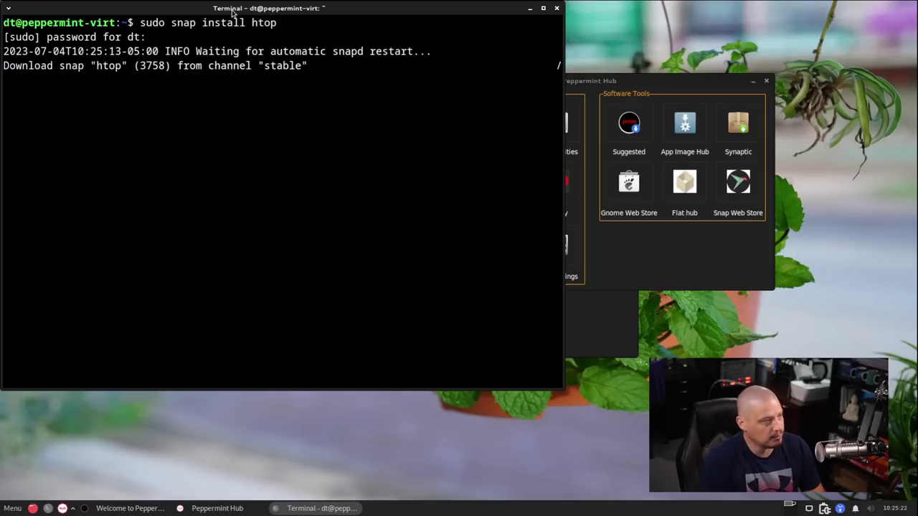
Try running htop, then run 'snap list' to confirm htop 3.2.2 beside core22 and snapd
text(htop)
key(Return)
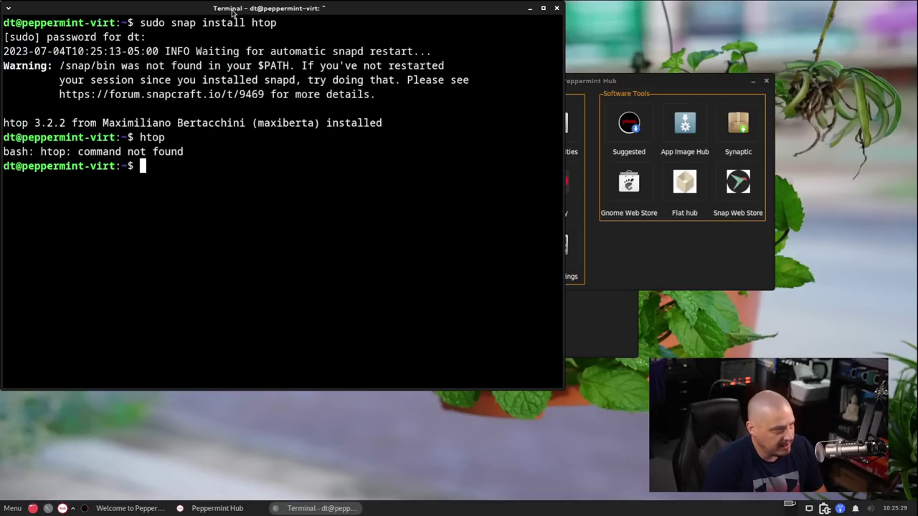
text(snap list)
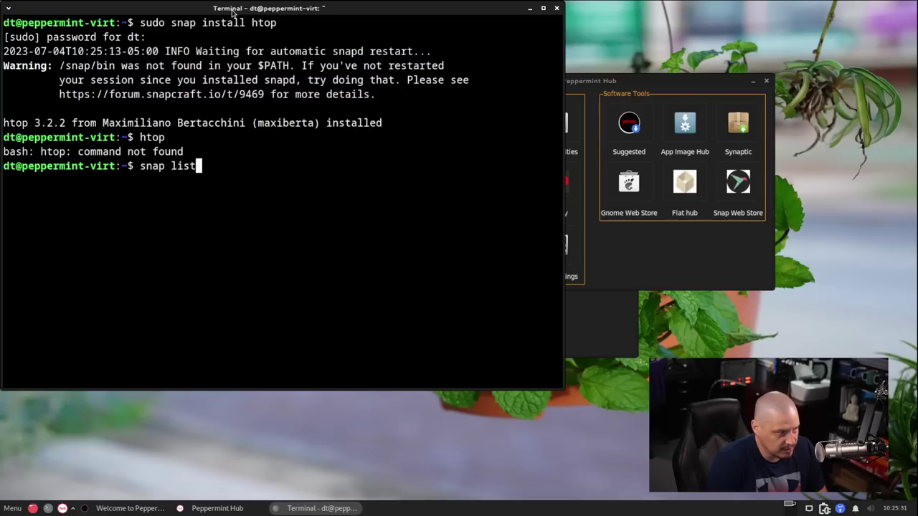
key(Return)
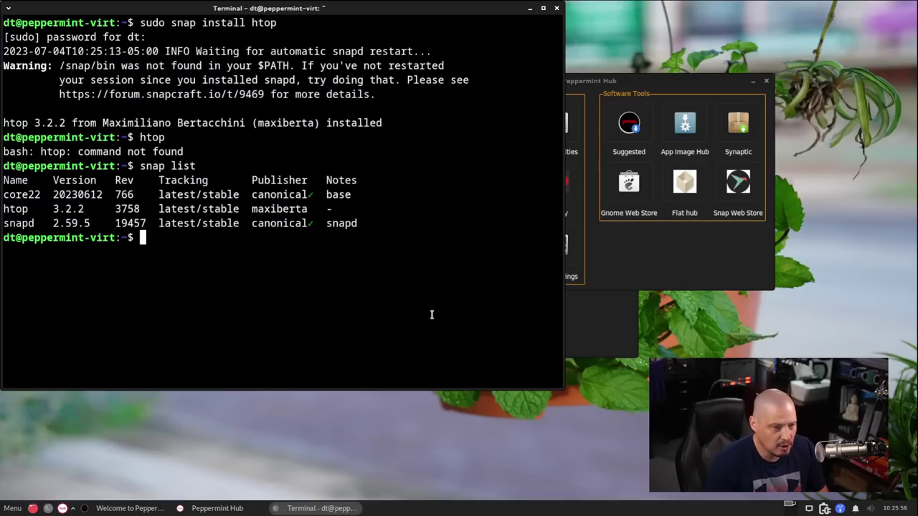
Run 'flatpak install gimp' and 'reboot', both failing, then close the terminal with Ctrl+D
text(flatpak install gimp)
key(Return)
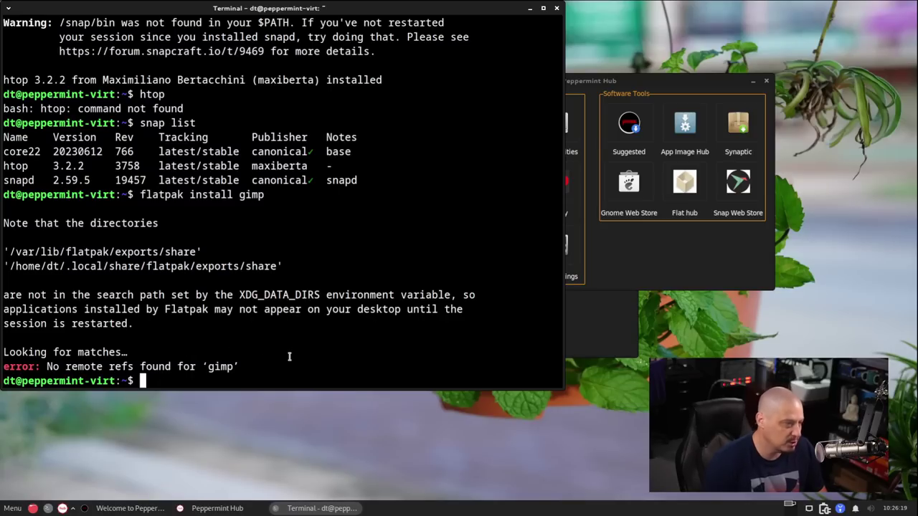
text(rebo)
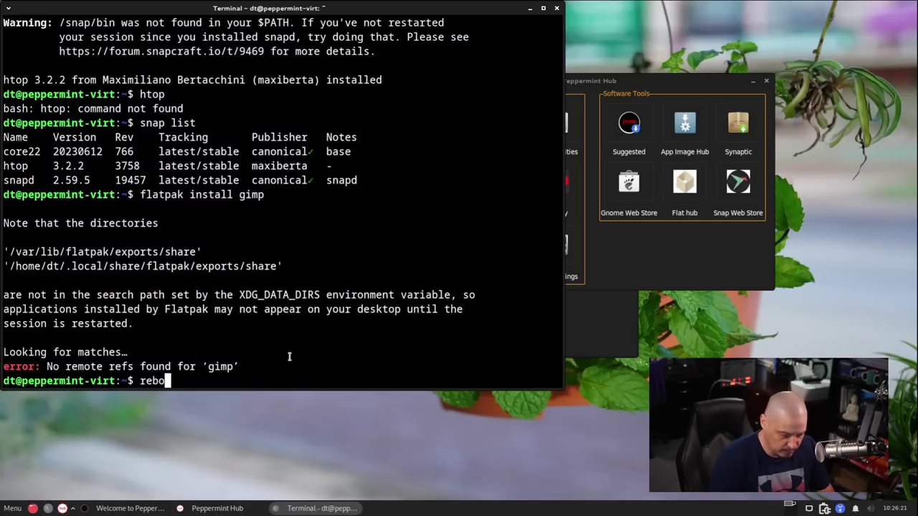
text(ot)
key(Return)
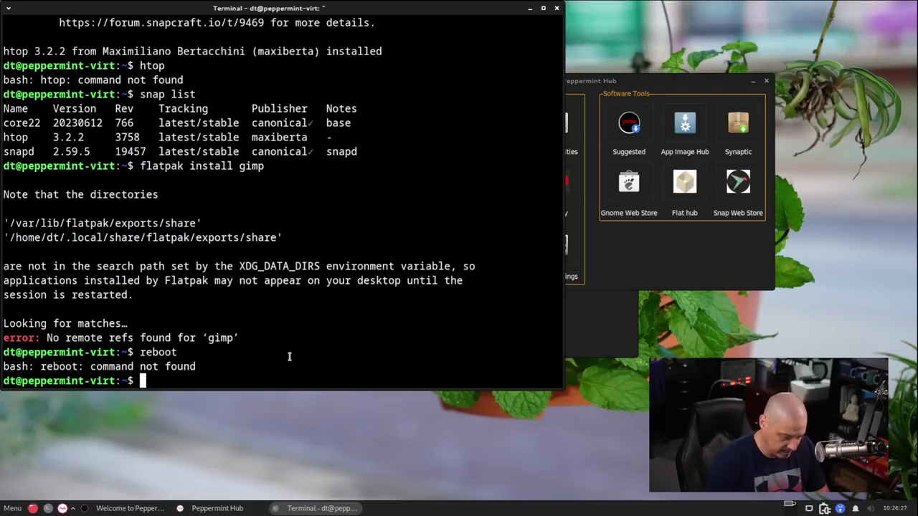
key(ctrl+d)
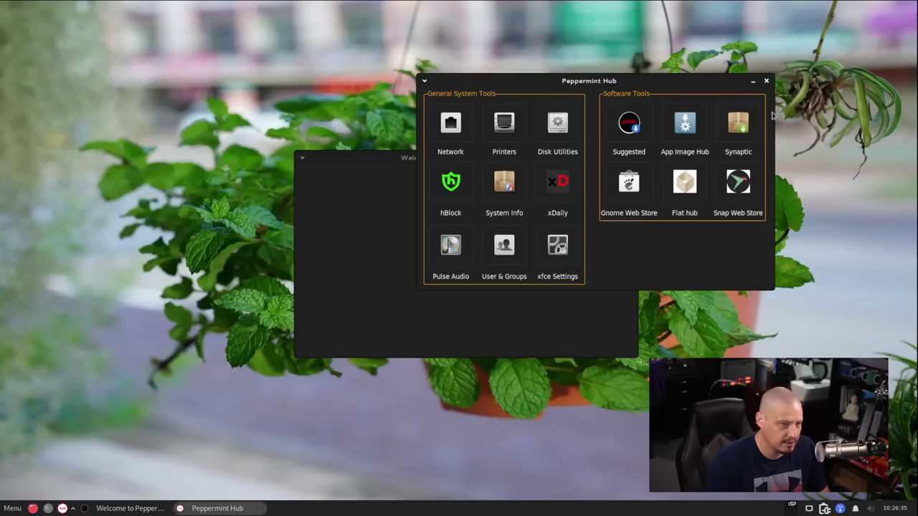
Close Peppermint Hub and choose shut down from the menu's log out options
click(765, 81)
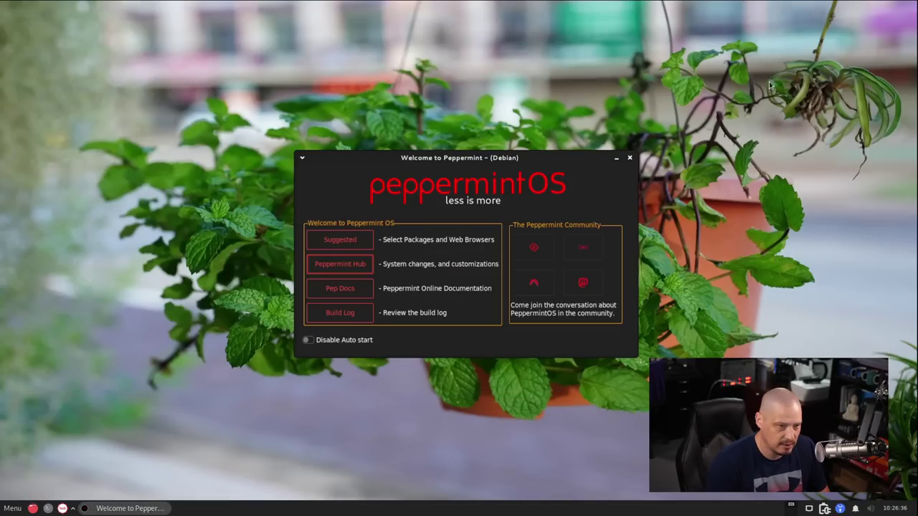
click(22, 508)
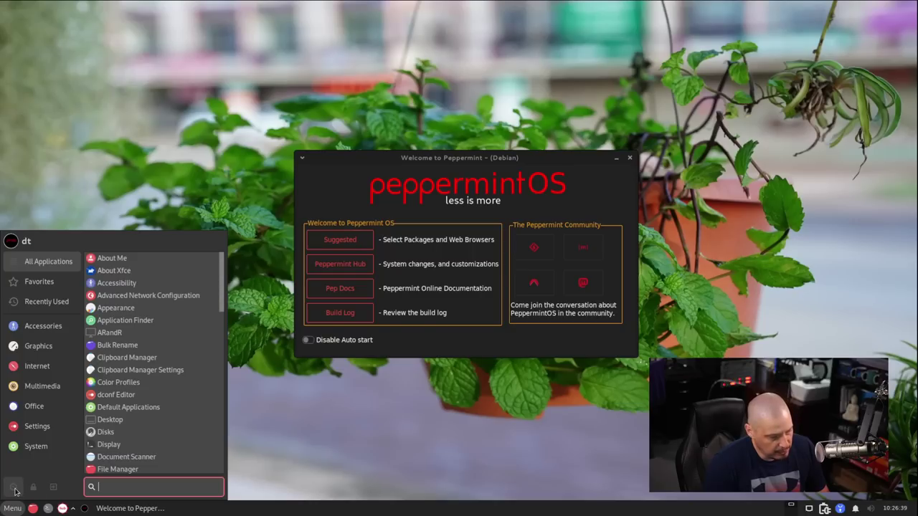
click(53, 487)
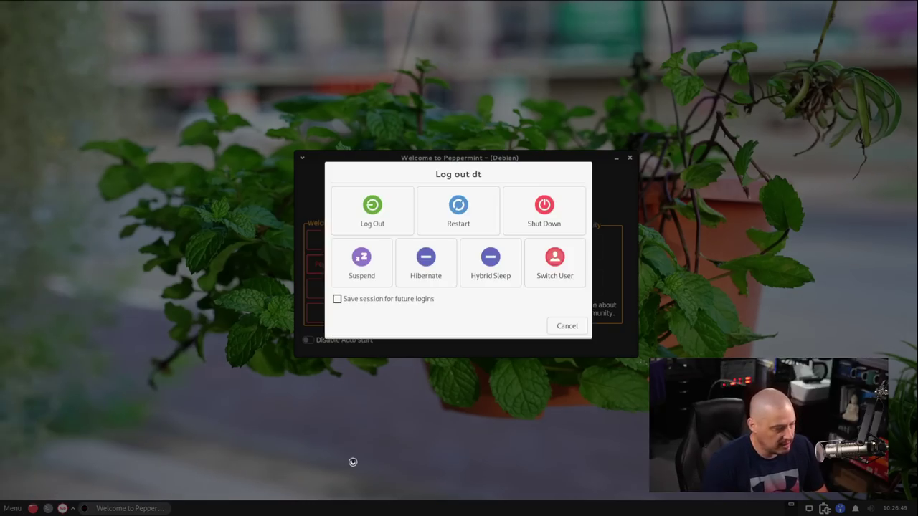
click(542, 224)
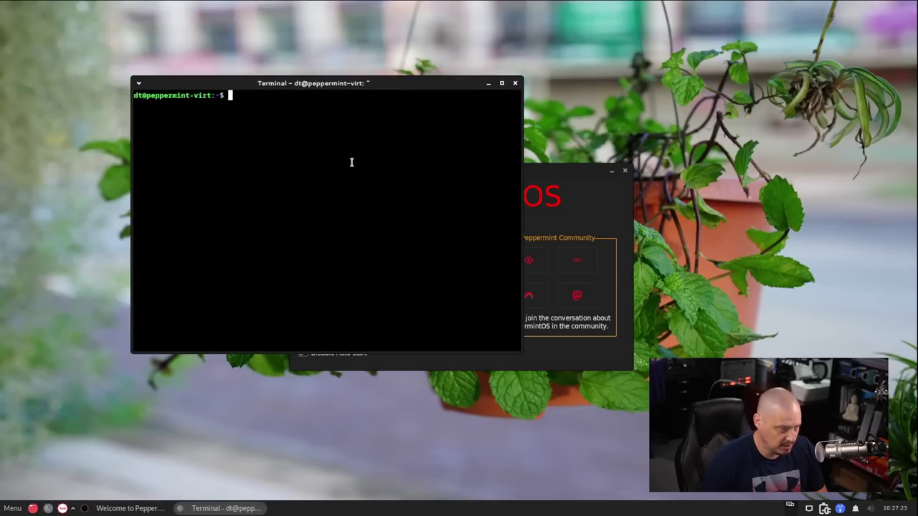
Try running htop again in the terminal and search the applications menu for htop
text(htop)
key(Return)
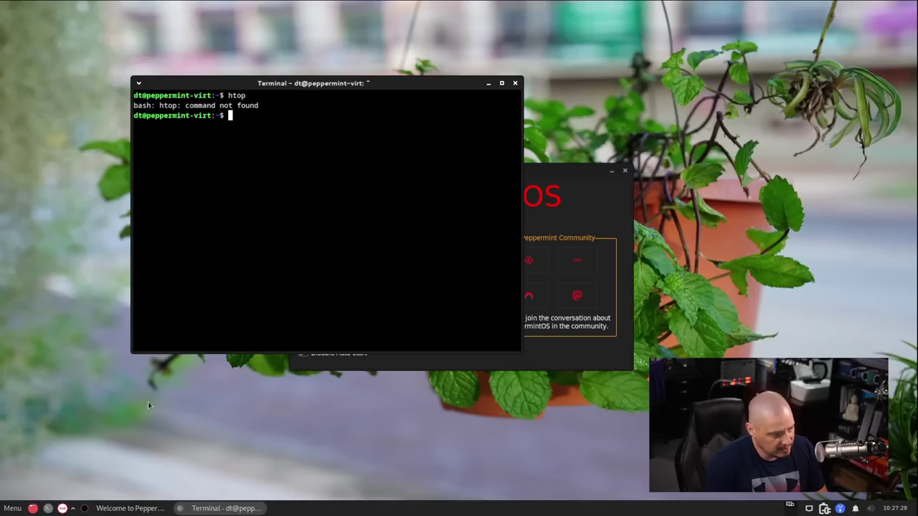
click(13, 508)
text(htop)
key(Escape)
key(Escape)
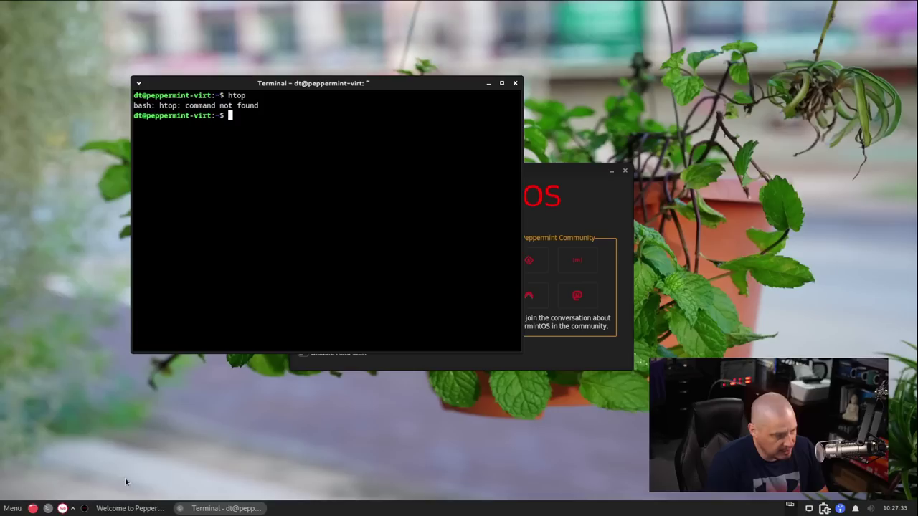
Run 'flatpak install gimp', then edit the recalled command to 'flatpak install discord'; both fail
text(flatpak install gimp)
key(Return)
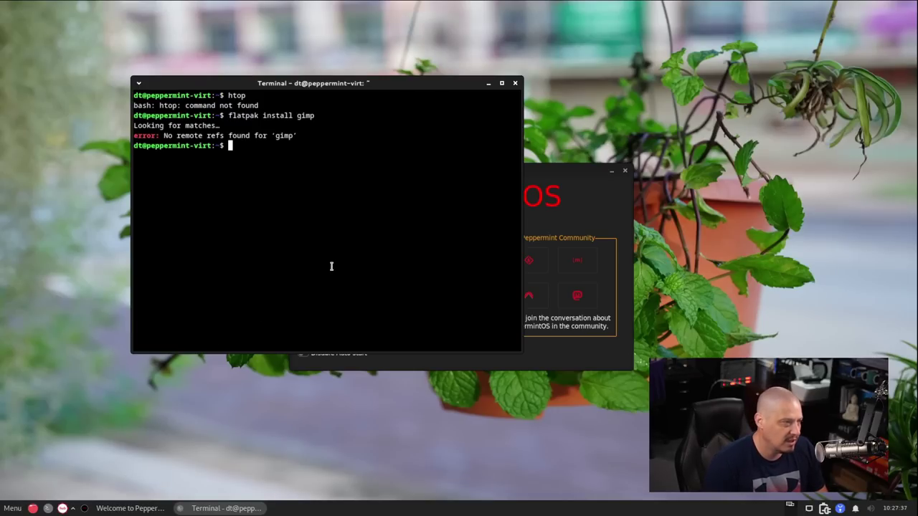
key(Up)
key(BackSpace)
key(BackSpace)
key(BackSpace)
key(BackSpace)
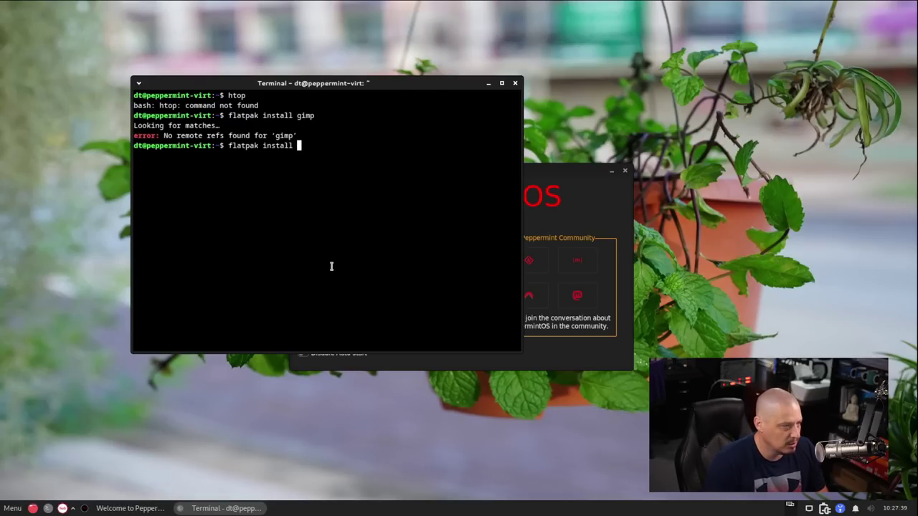
text(discord)
key(Return)
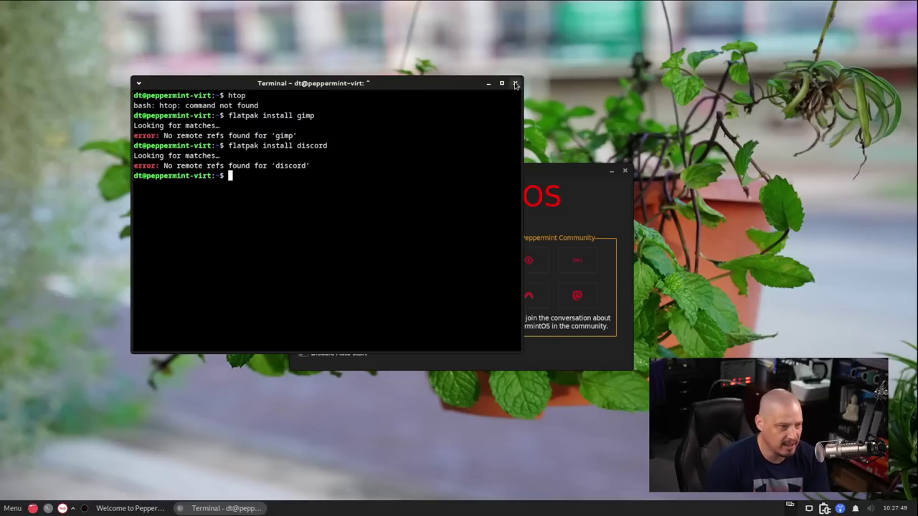
Close the terminal, then open the Suggested Packages list, review it and close it
click(516, 84)
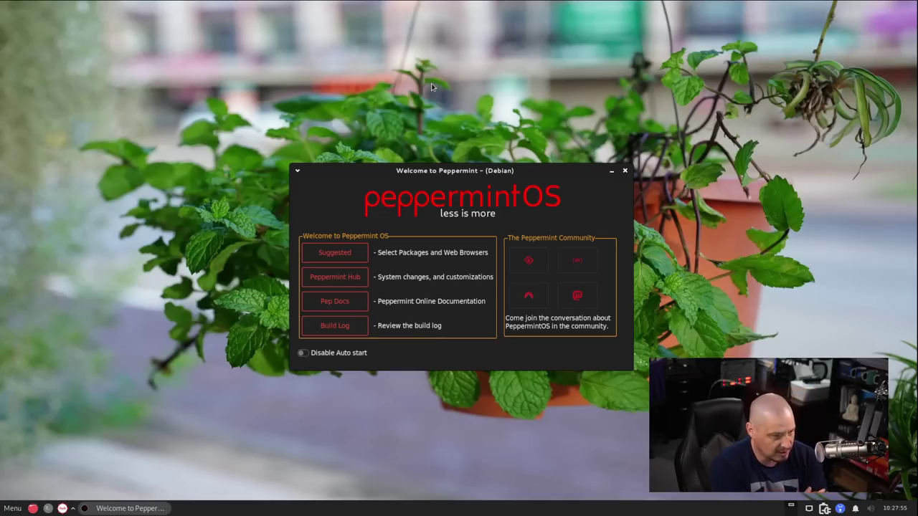
click(315, 254)
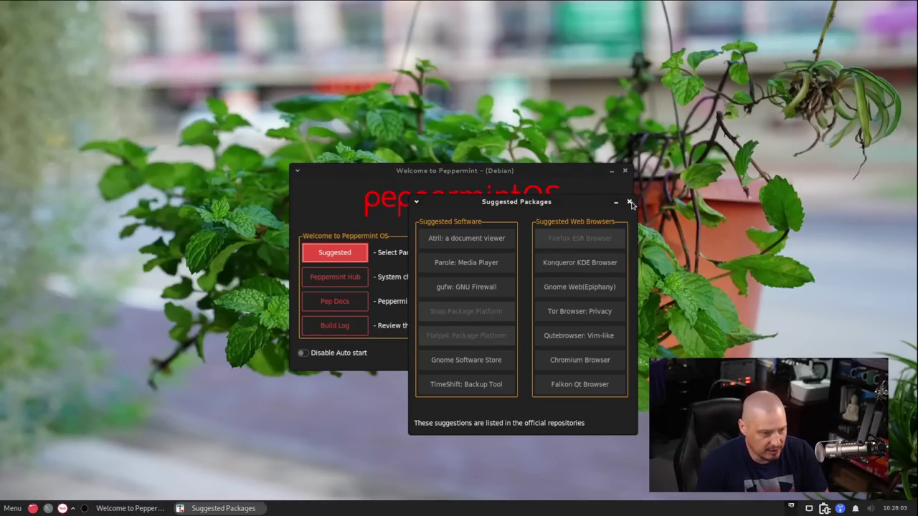
click(629, 201)
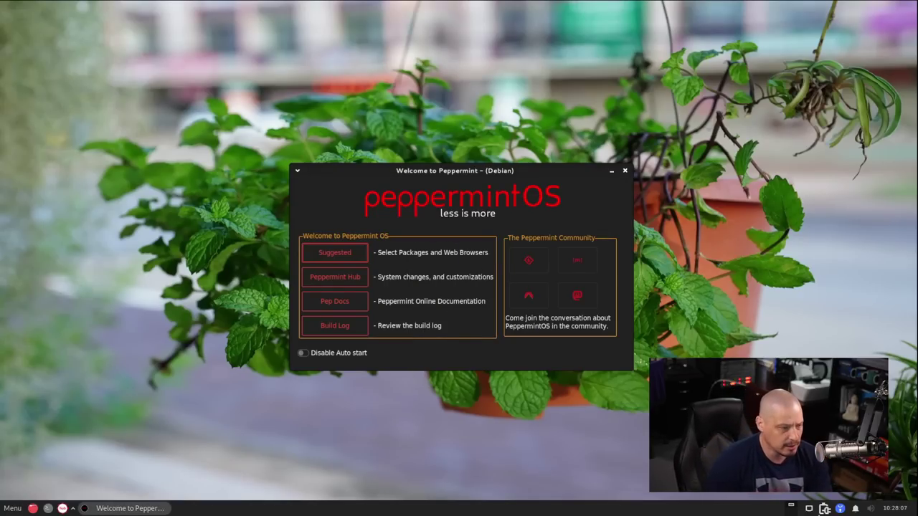
Open the PepDocs online documentation and briefly search the application menu for 'quteb'
click(335, 302)
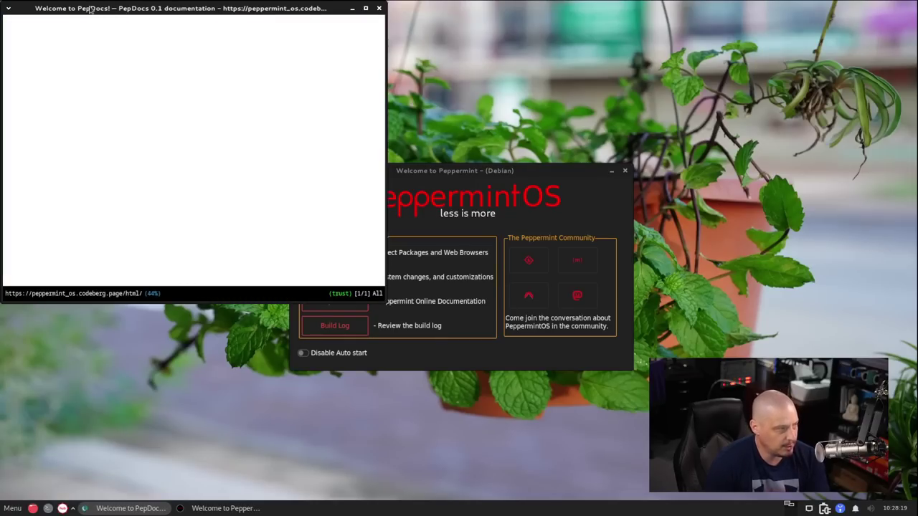
drag(75, 6, 145, 36)
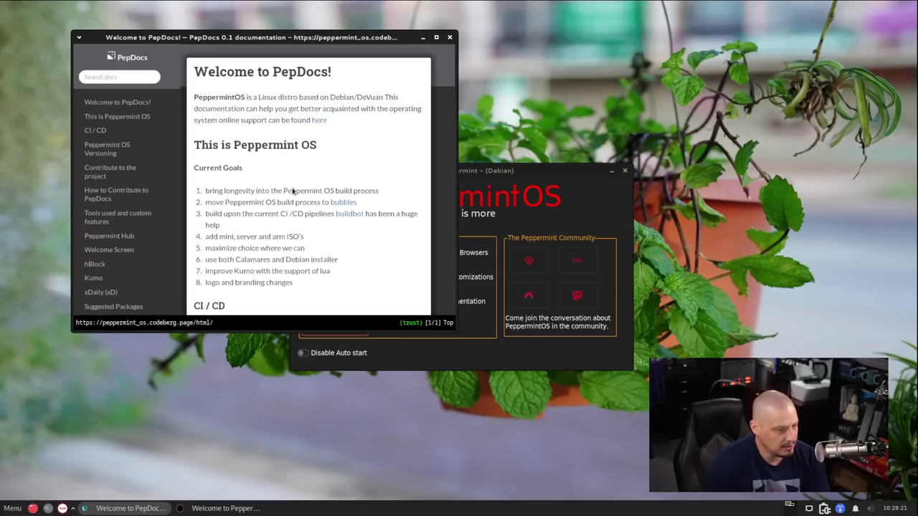
click(20, 512)
text(quteb)
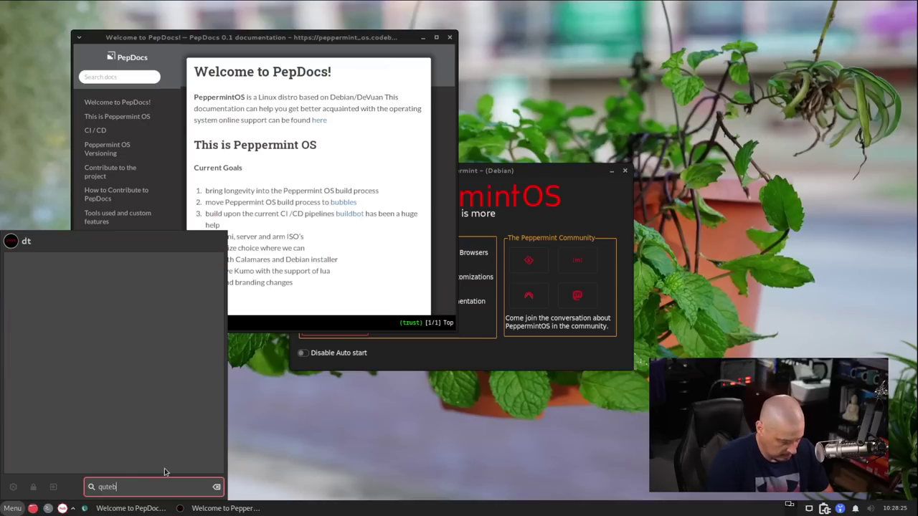
key(BackSpace)
key(BackSpace)
key(BackSpace)
key(BackSpace)
key(BackSpace)
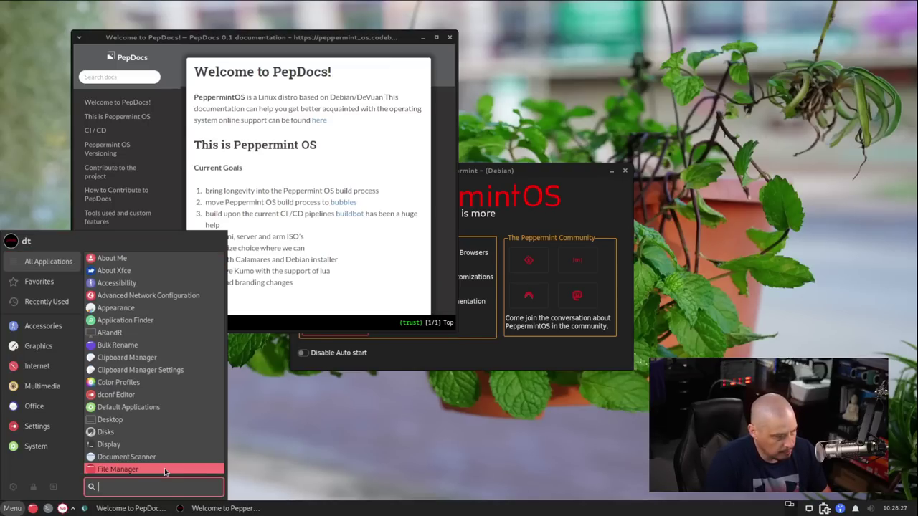
key(Escape)
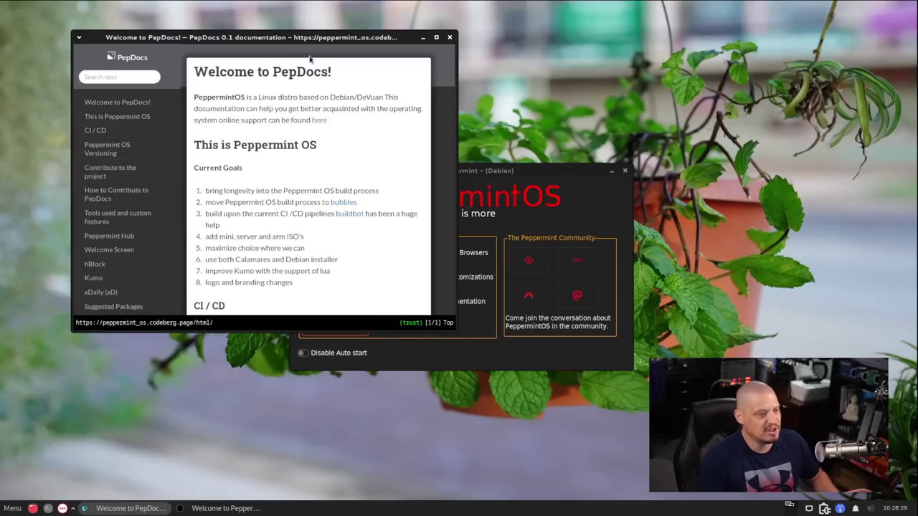
Centre the PepDocs window, scroll through its Current Goals, then close it
drag(334, 39, 334, 63)
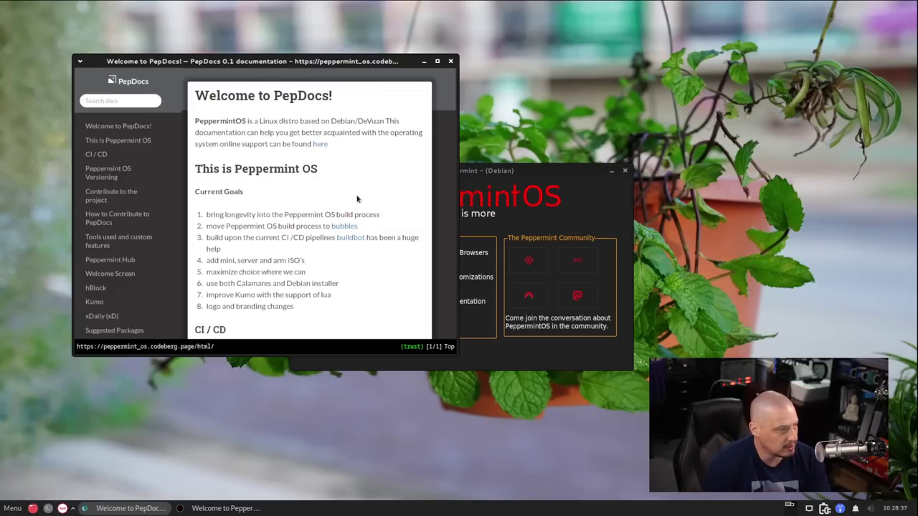
scroll(435, 171, down, 5)
scroll(442, 119, up, 3)
scroll(429, 131, up, 4)
key(ctrl+w)
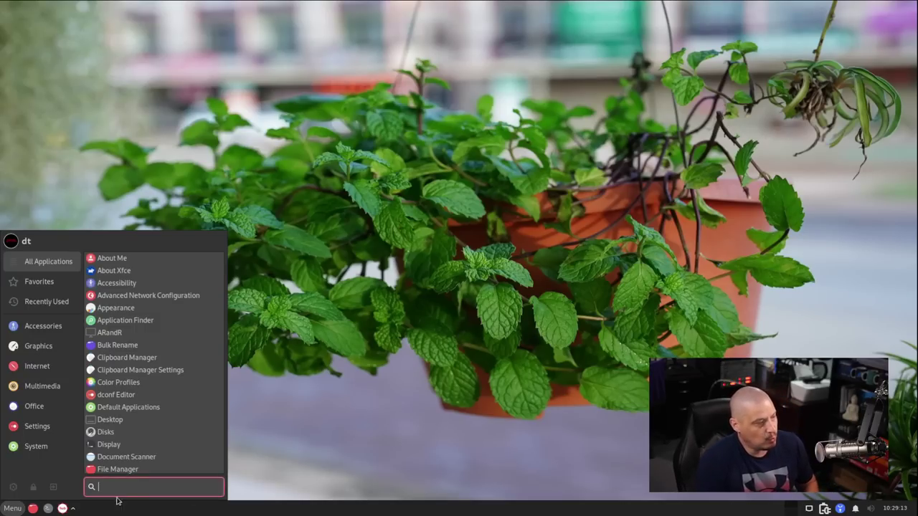
Open Disks from Accessories, view its 27 GB disk and About Disks, then close Menu Editor
click(47, 318)
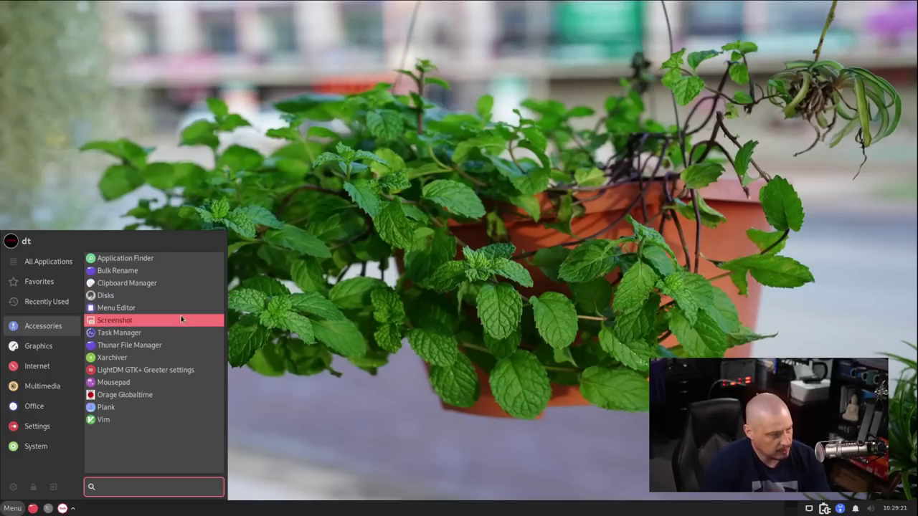
click(184, 294)
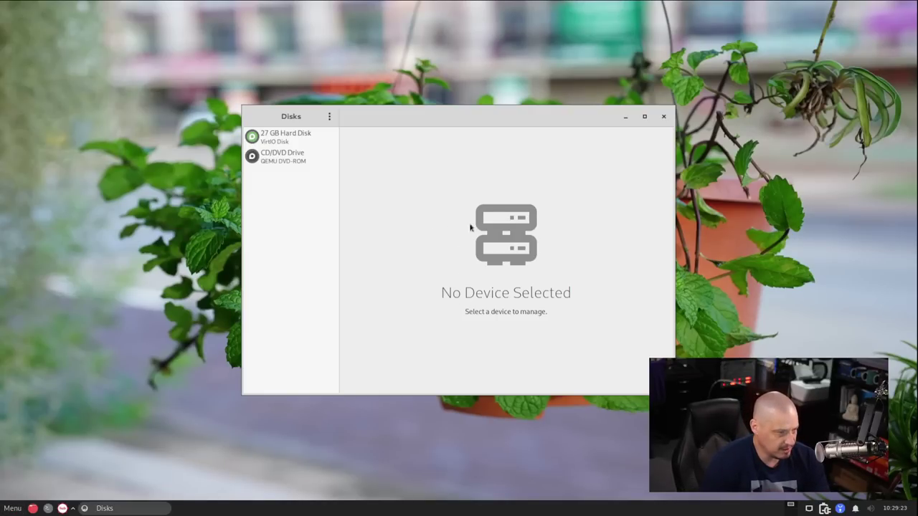
click(329, 116)
click(338, 203)
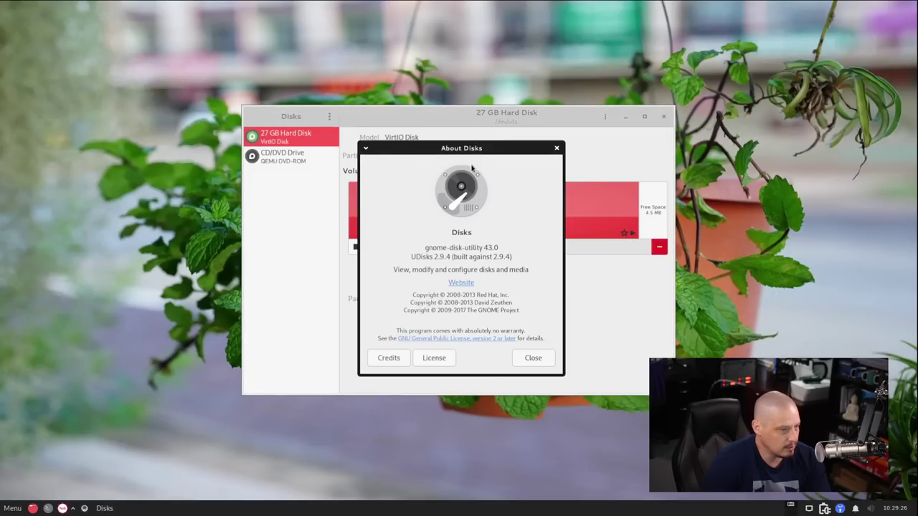
click(556, 148)
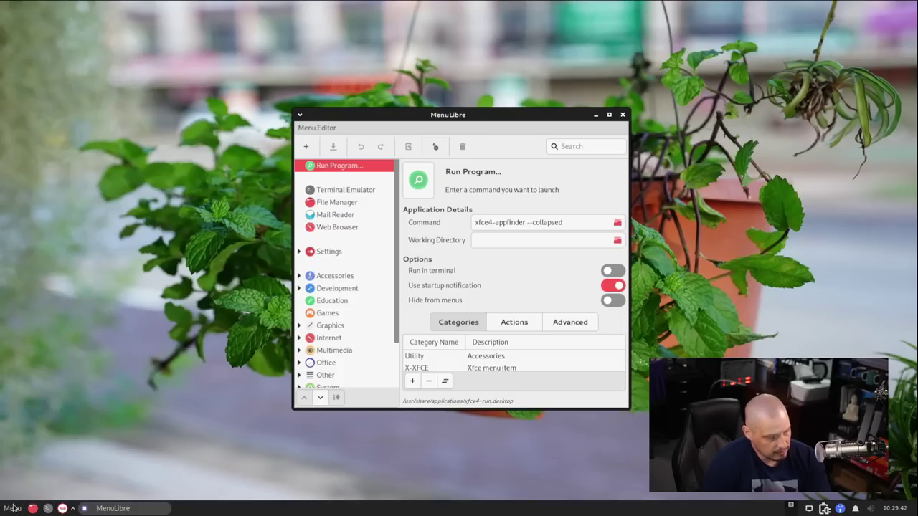
click(12, 508)
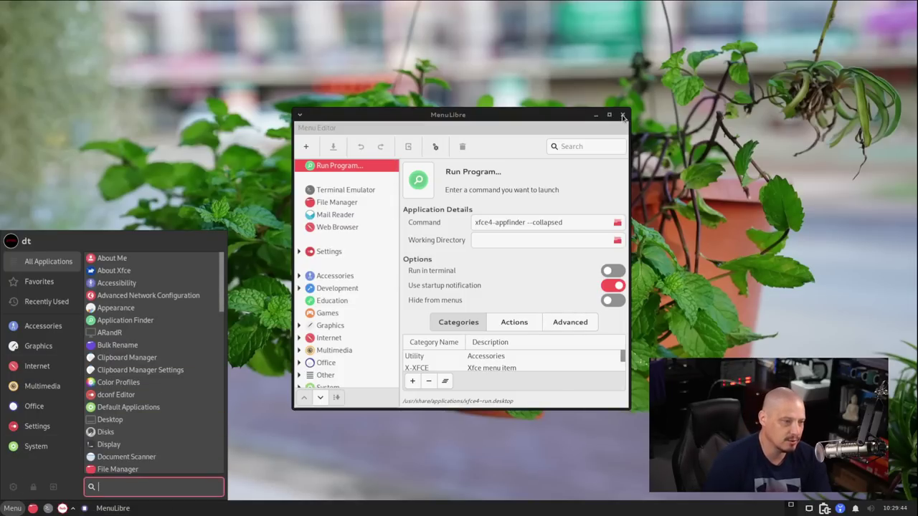
key(ctrl+alt+Right)
Launch Thunar on /home/dt, centre it, and show hidden files such as .config and .bashrc
click(12, 508)
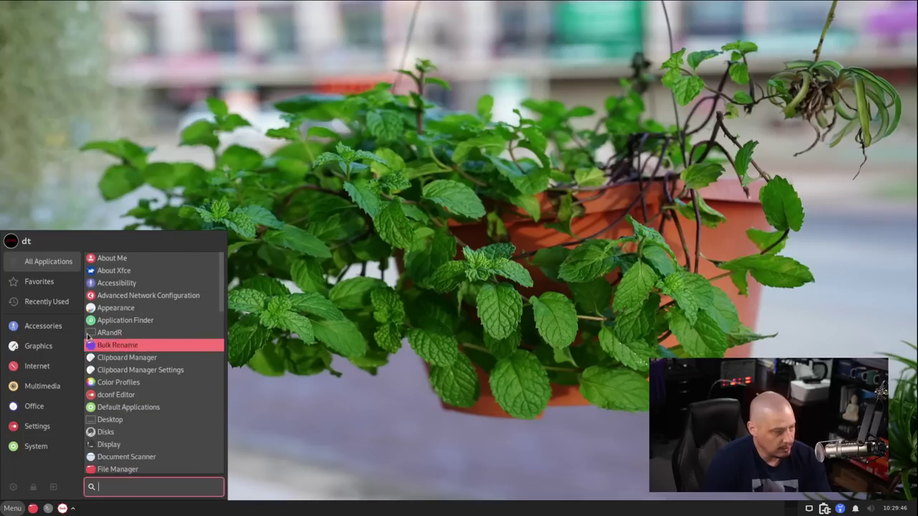
mouse_move(43, 326)
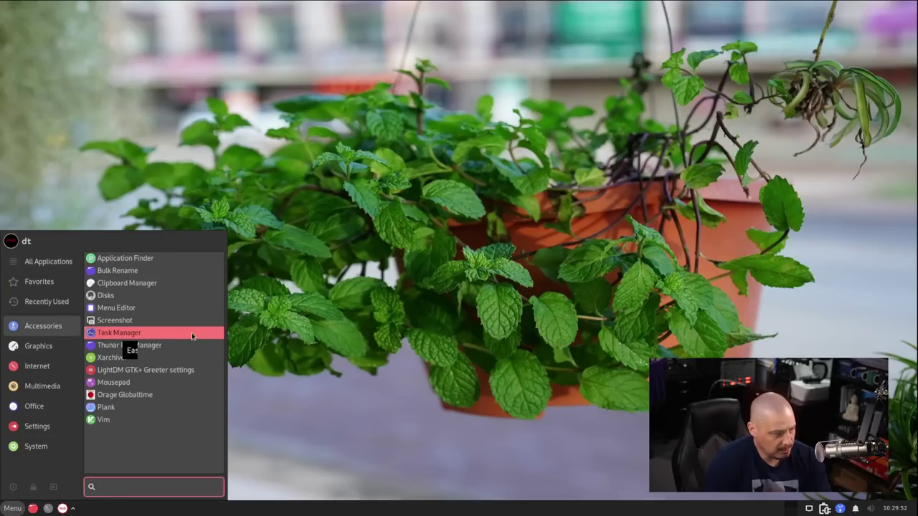
click(141, 344)
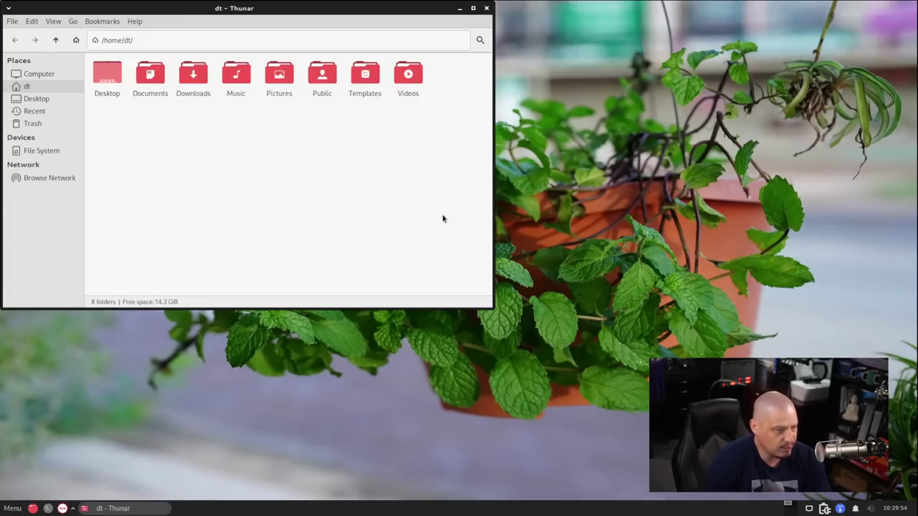
drag(245, 13, 429, 108)
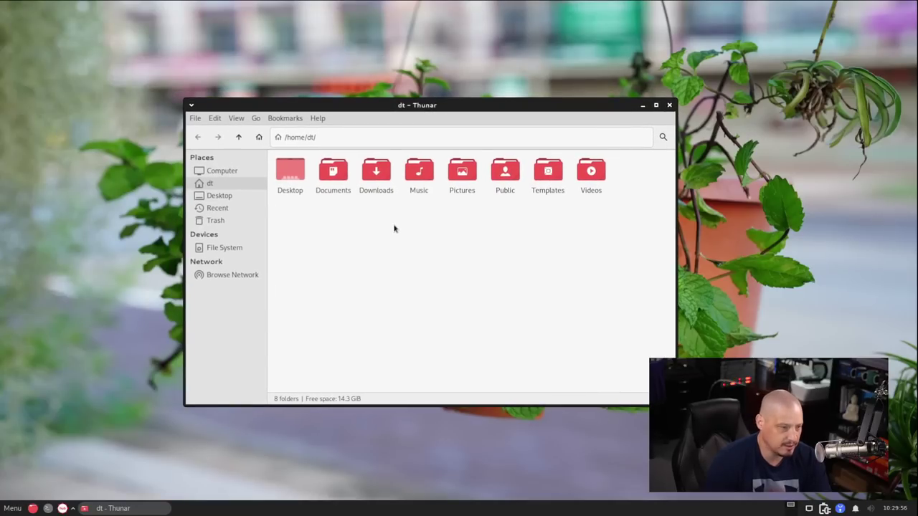
right_click(335, 233)
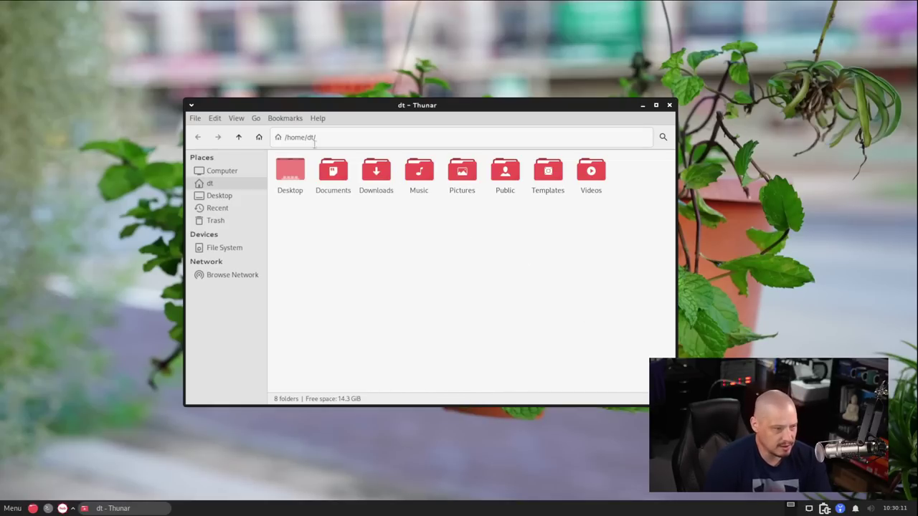
click(236, 119)
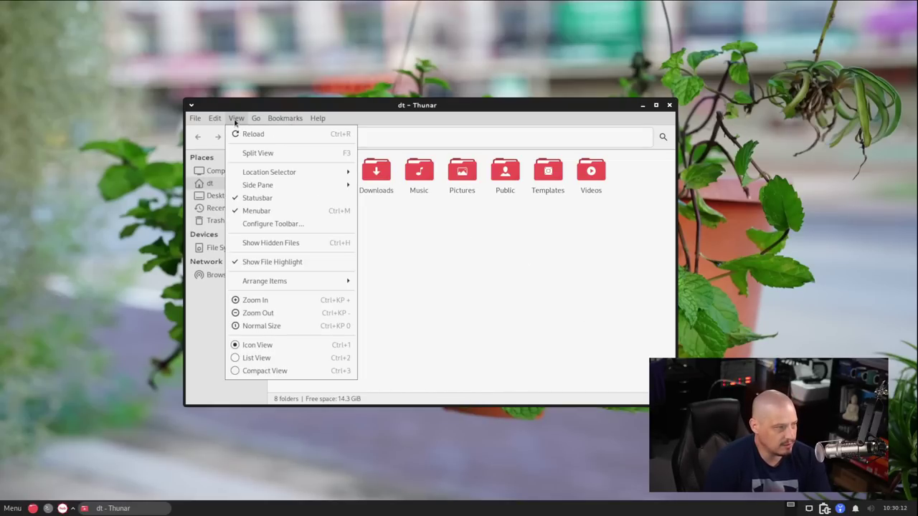
click(268, 243)
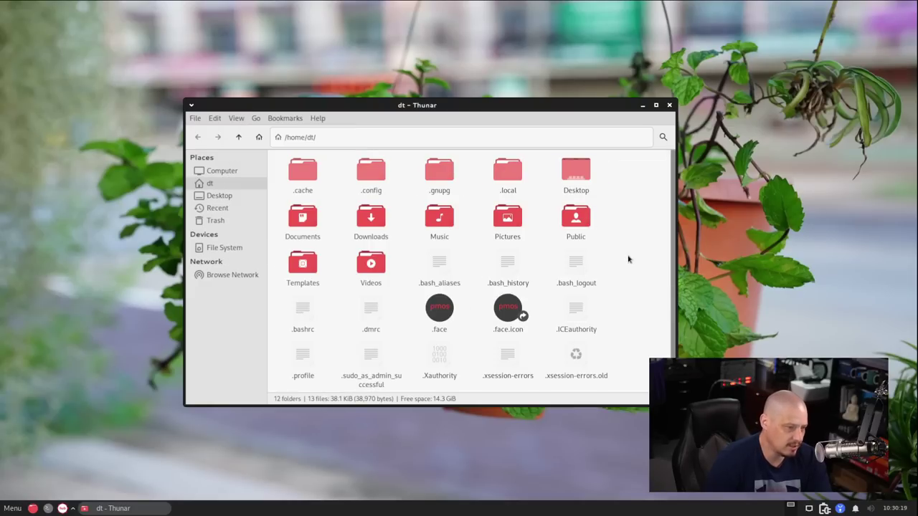
scroll(630, 249, down, 2)
scroll(631, 249, up, 2)
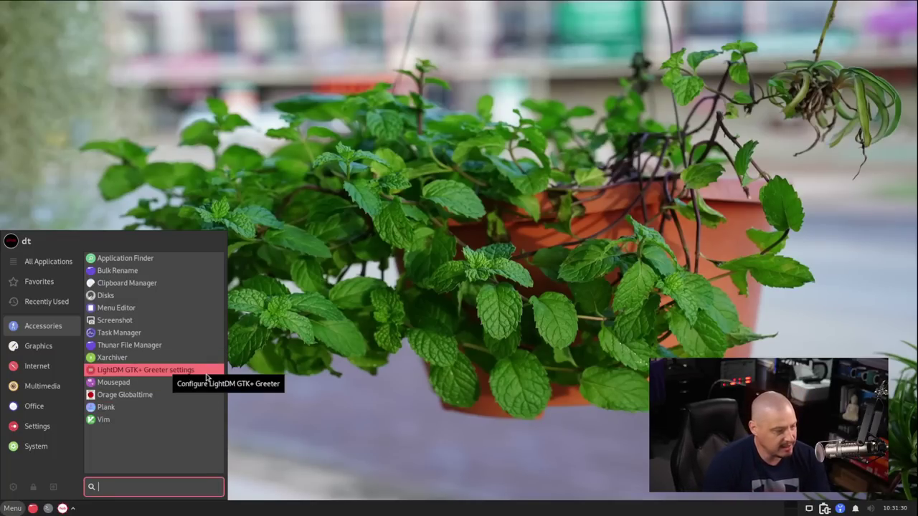
Open LightDM GTK+ Greeter settings, authenticating with the account password
click(205, 372)
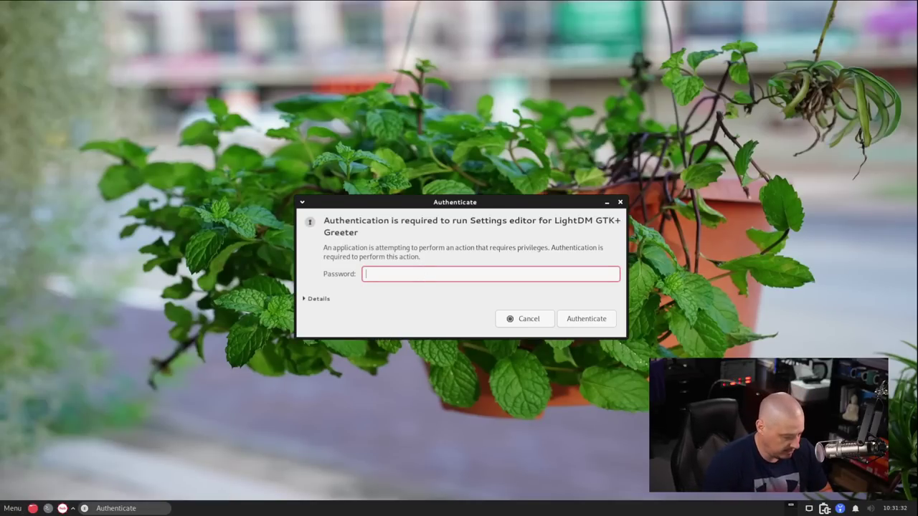
text(••••)
key(Return)
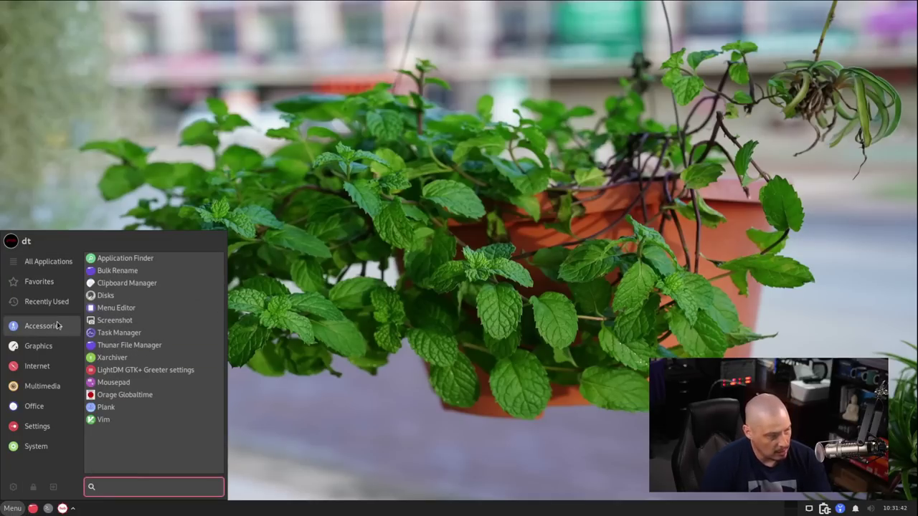
Start a blank Mousepad document and view its About information from Help
click(208, 382)
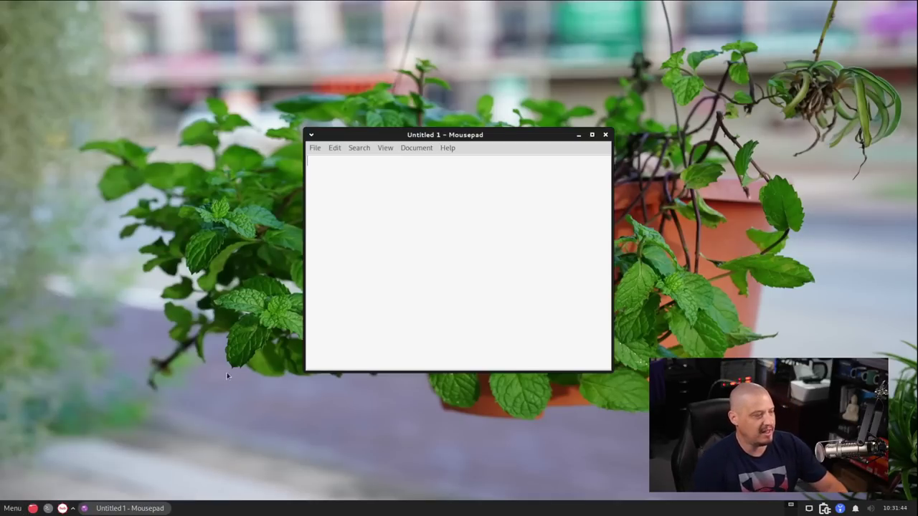
click(447, 149)
click(472, 181)
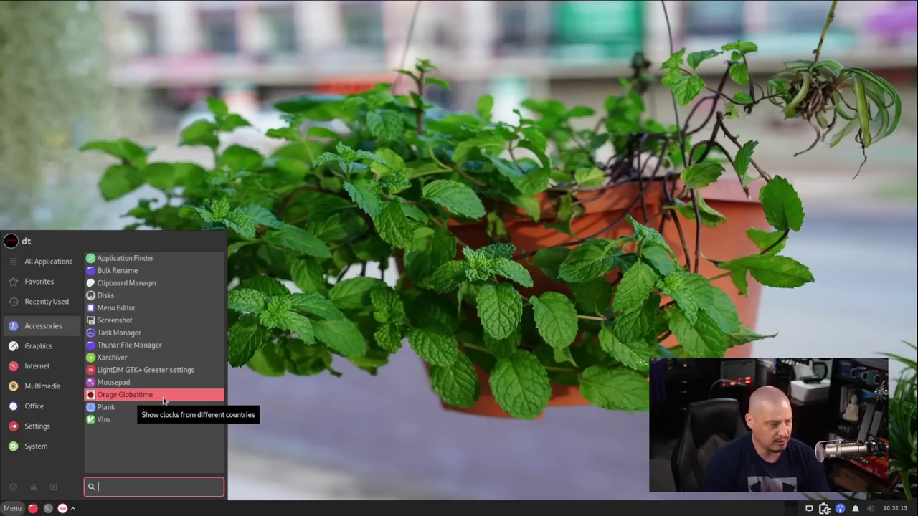
Launch the Orage Globaltime clock and look at its Localtime clock preferences
click(164, 402)
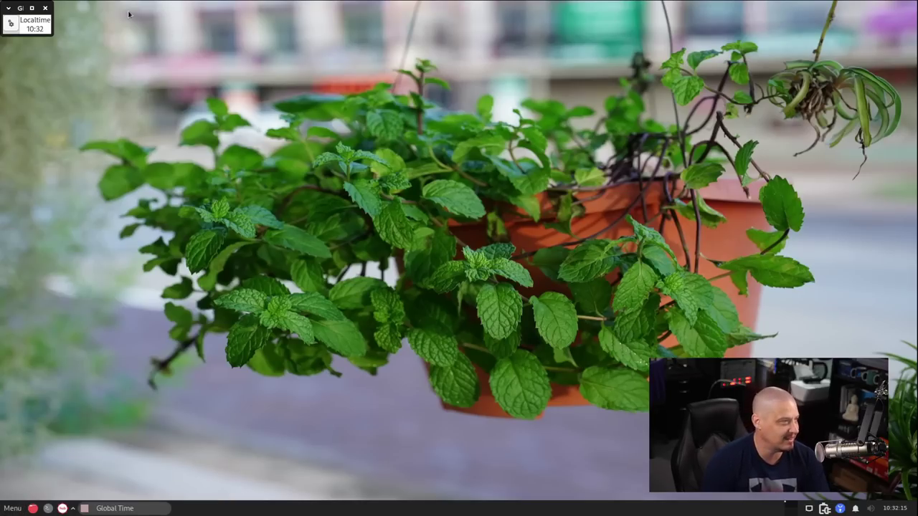
click(42, 29)
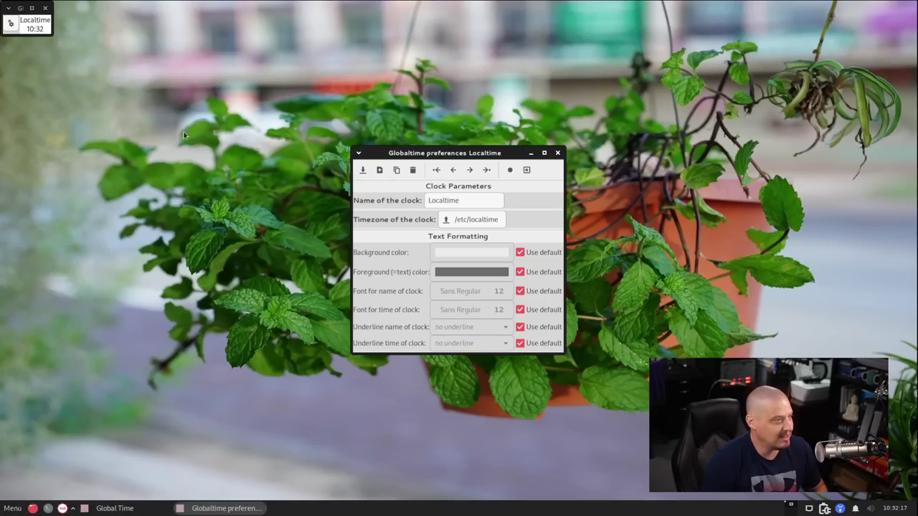
click(32, 8)
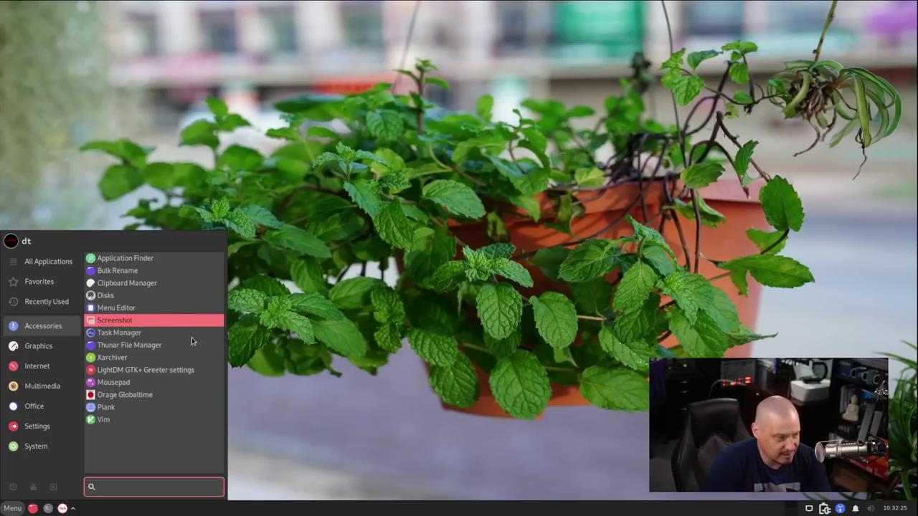
Start the Plank dock from Accessories and bring up the panel's context menu
click(193, 407)
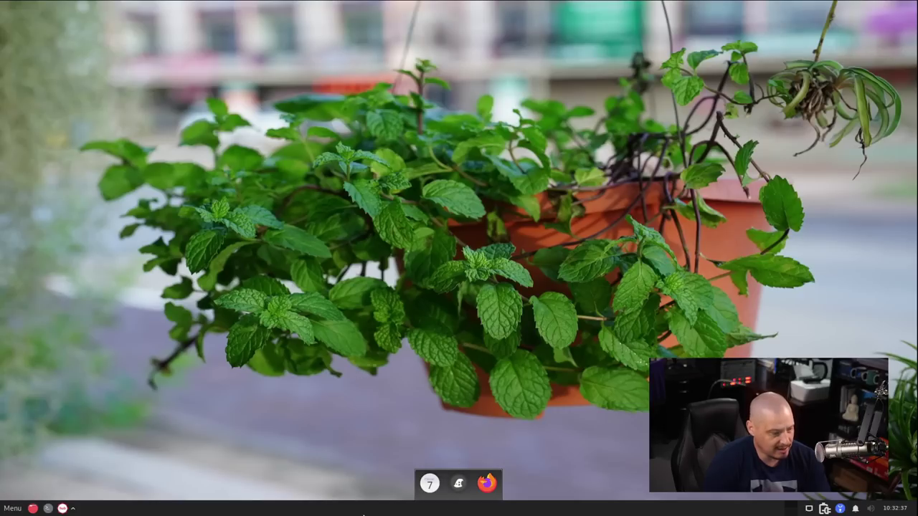
right_click(283, 513)
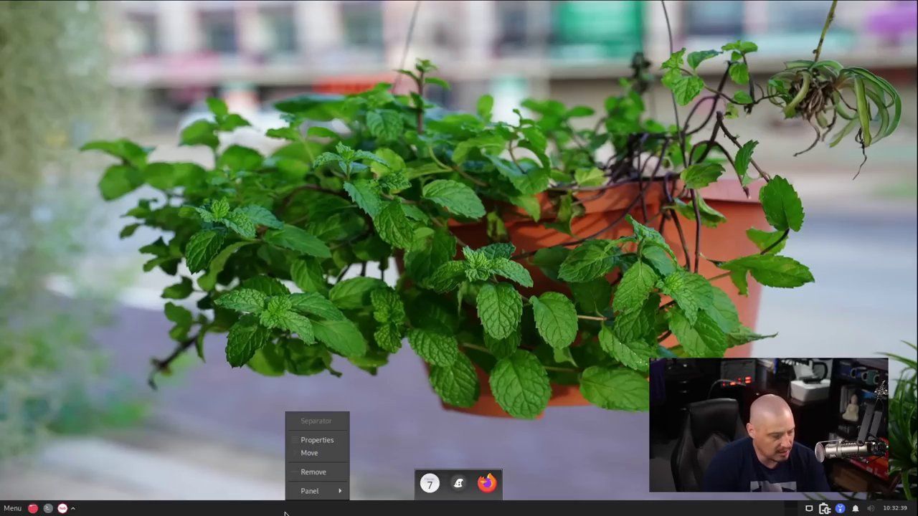
mouse_move(334, 495)
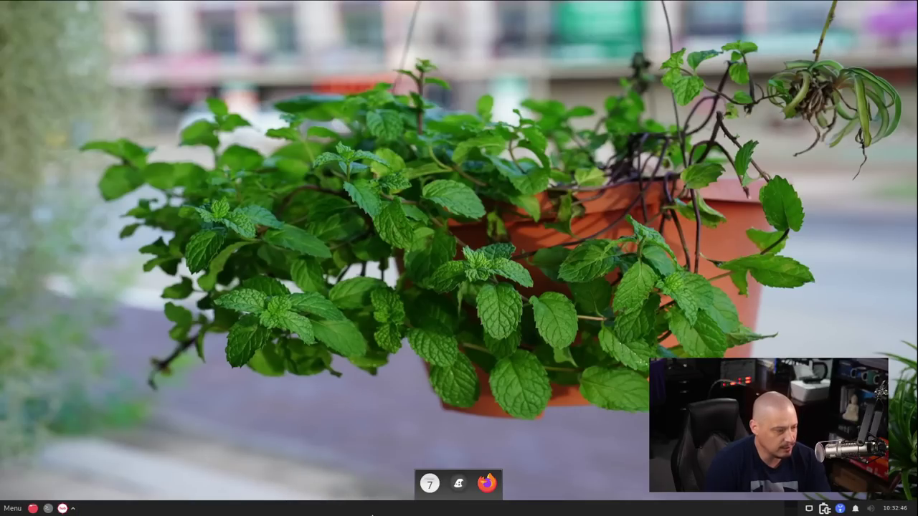
Open Panel Preferences from the panel's right-click menu
right_click(333, 512)
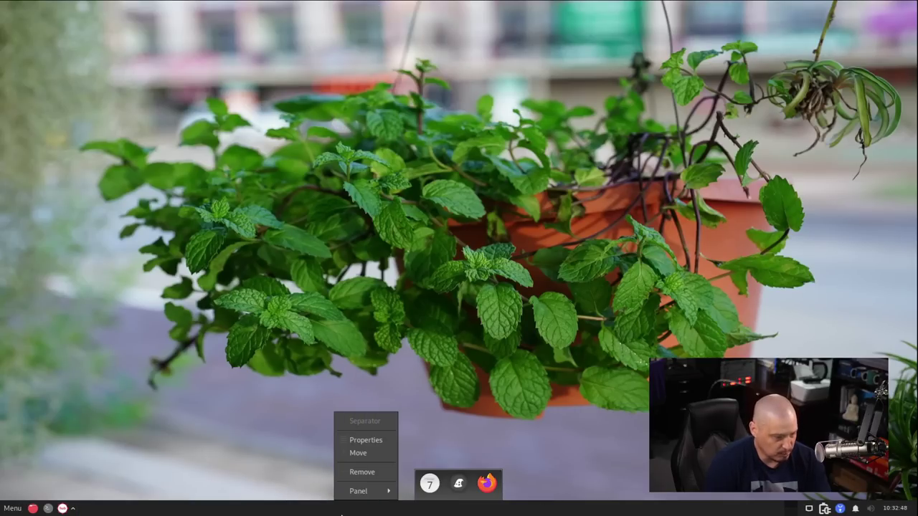
click(267, 512)
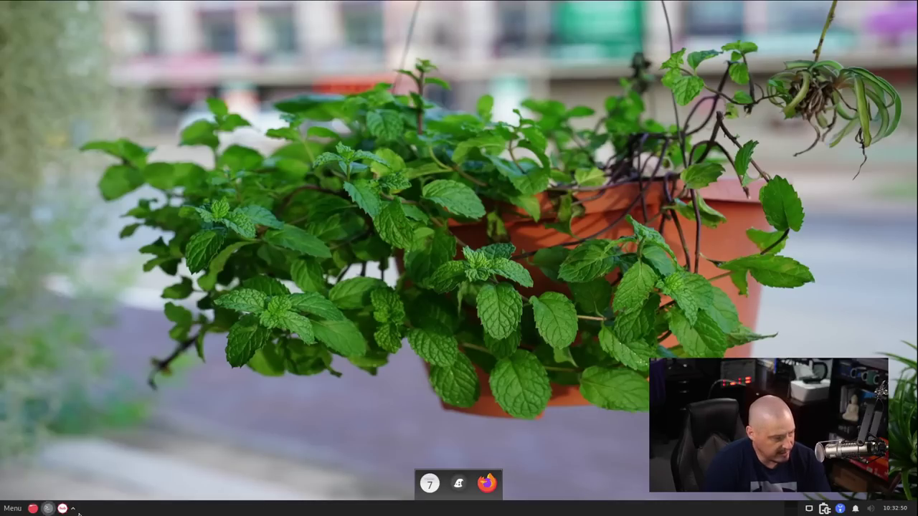
right_click(915, 509)
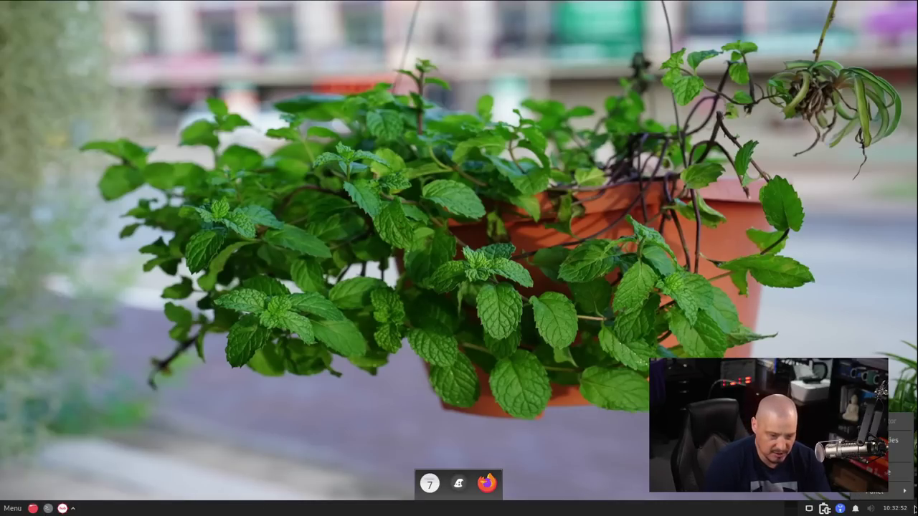
mouse_move(900, 493)
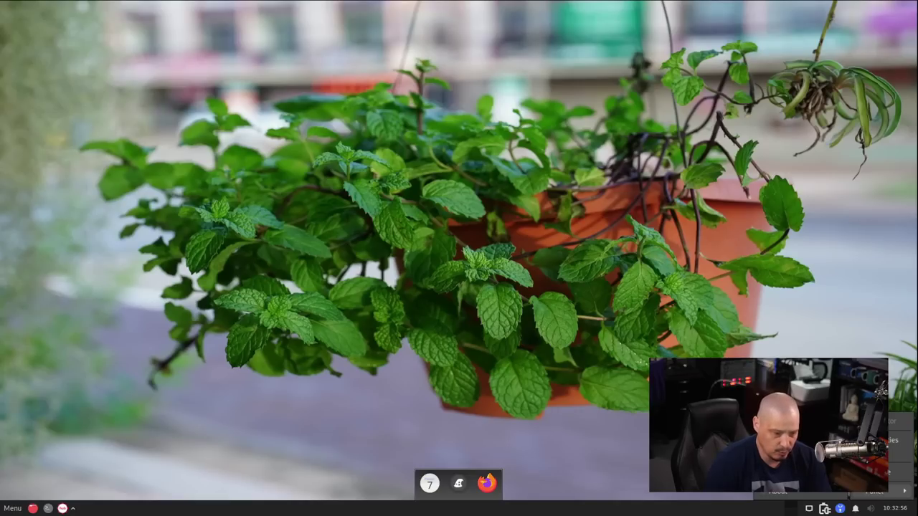
click(803, 420)
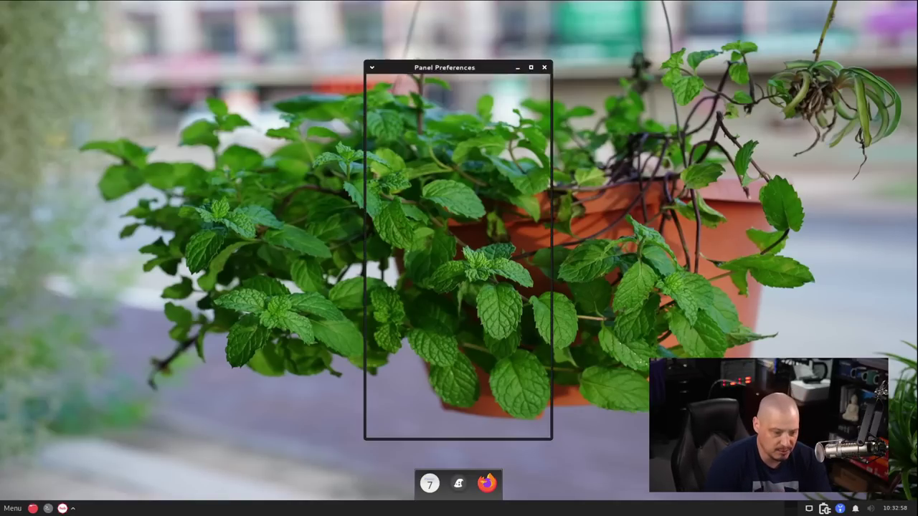
Keep horizontal mode, unlock the panel, drag it to the top edge, then relock it
click(445, 180)
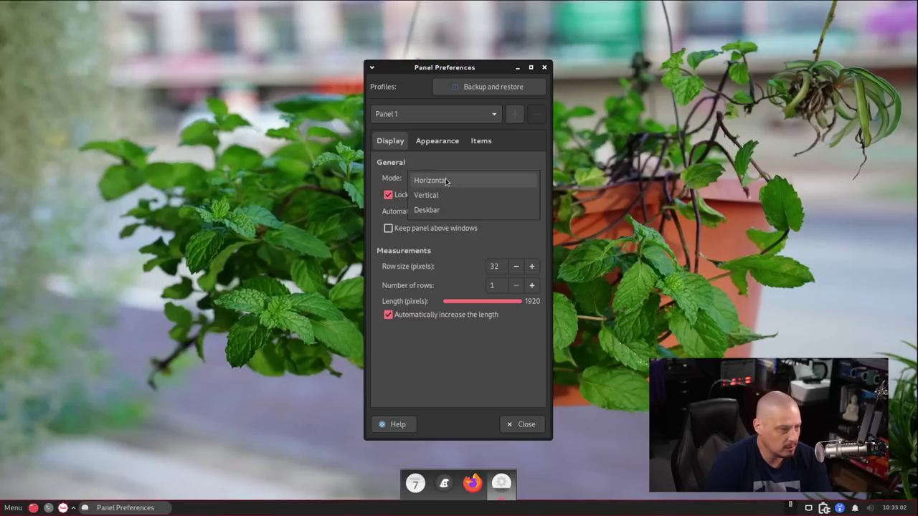
click(445, 181)
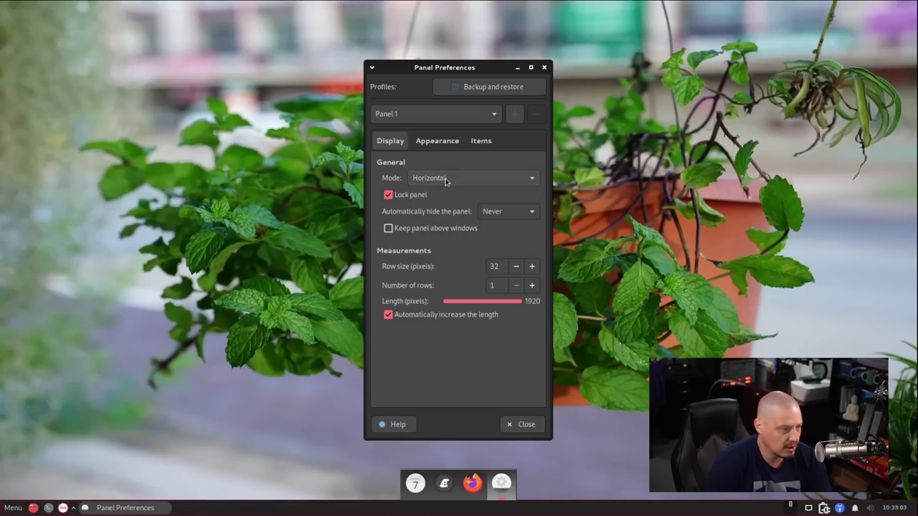
click(390, 195)
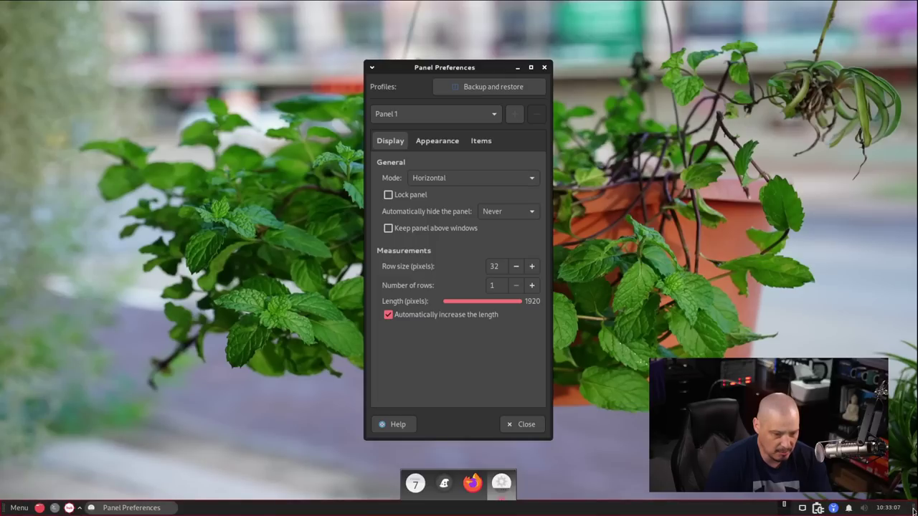
drag(909, 507, 889, 8)
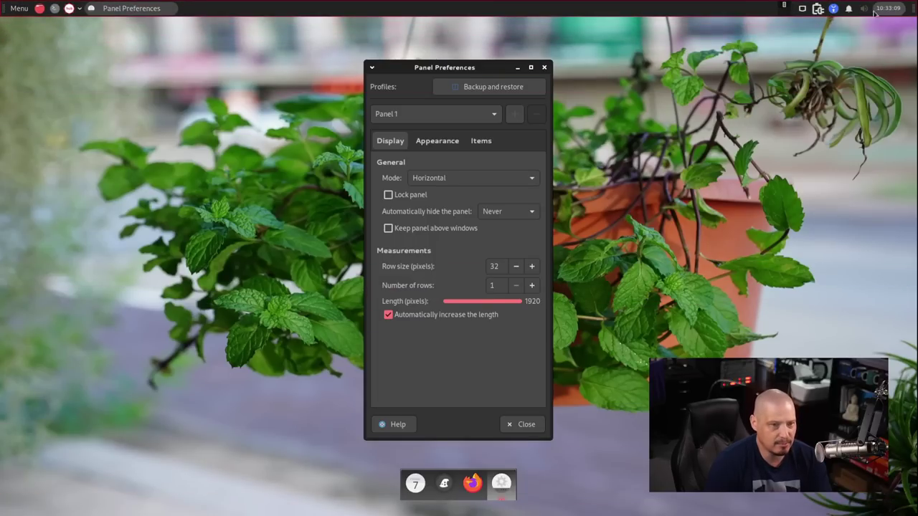
click(389, 195)
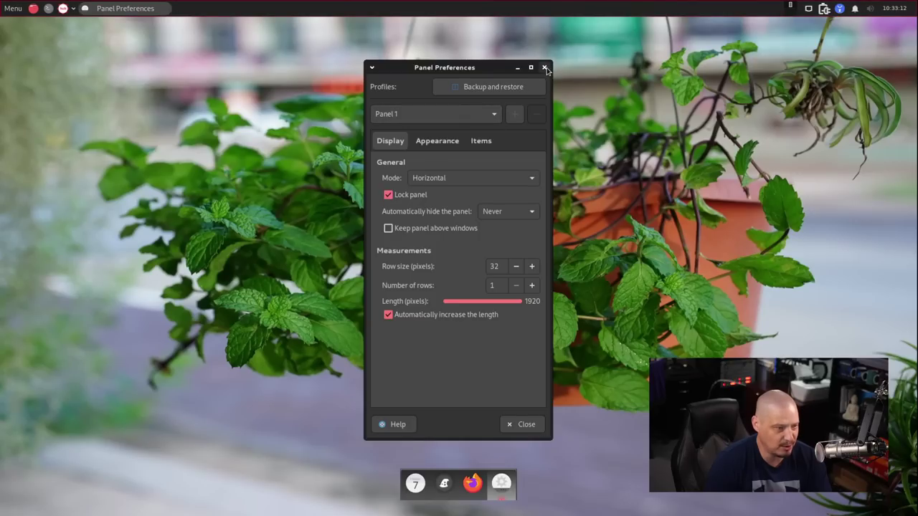
click(544, 67)
Try twice to close the dock's fourth item from its context menu
right_click(501, 485)
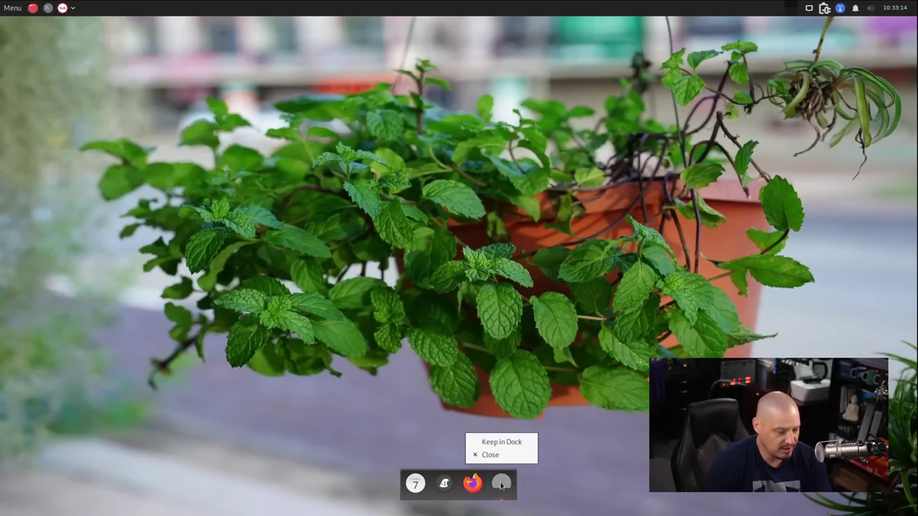
click(502, 454)
right_click(500, 484)
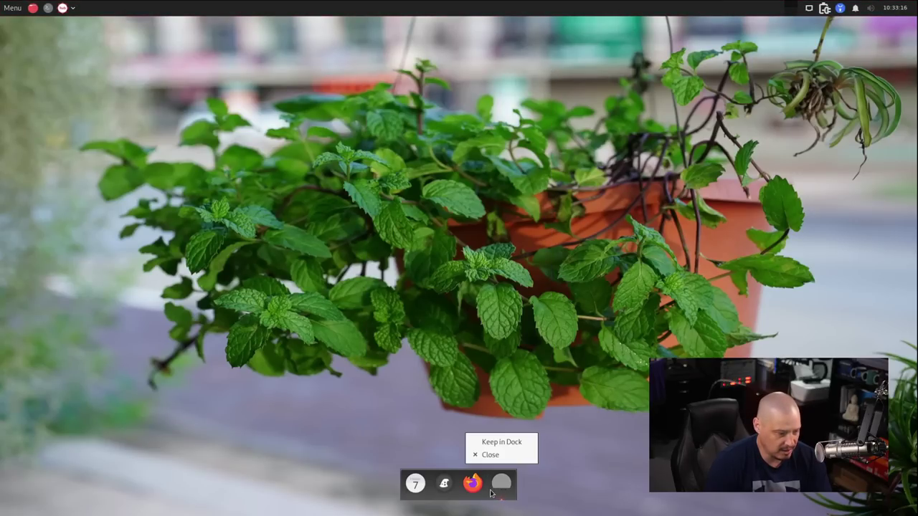
click(492, 455)
Kill the stuck Plank dock with xkill in a terminal, then close the terminal
key(ctrl+alt+t)
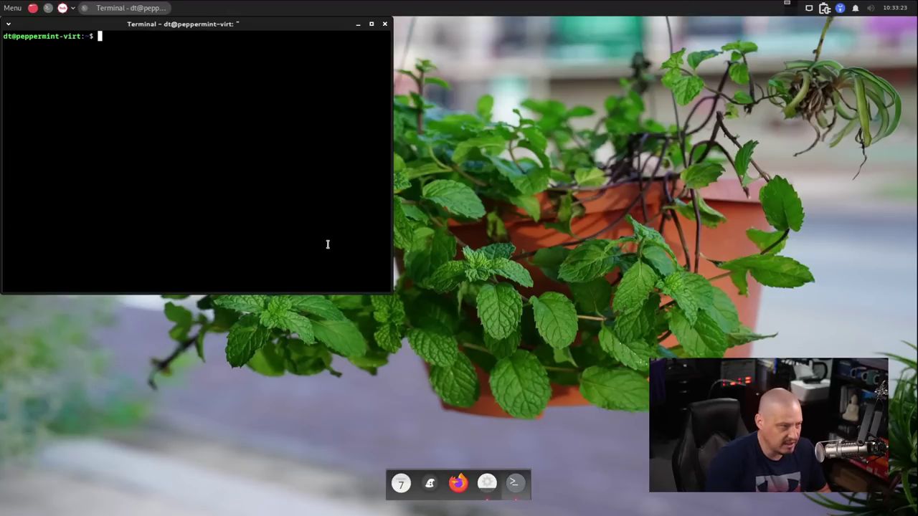
text(xkill)
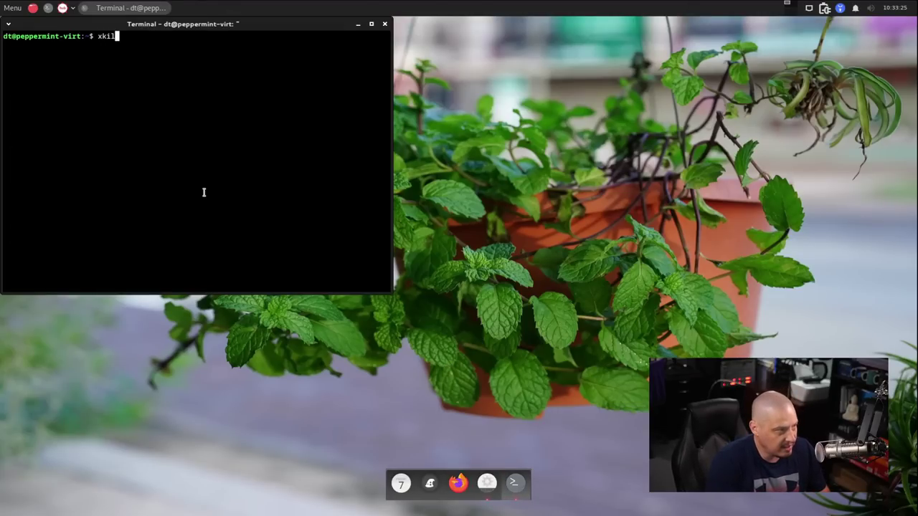
key(Return)
click(447, 484)
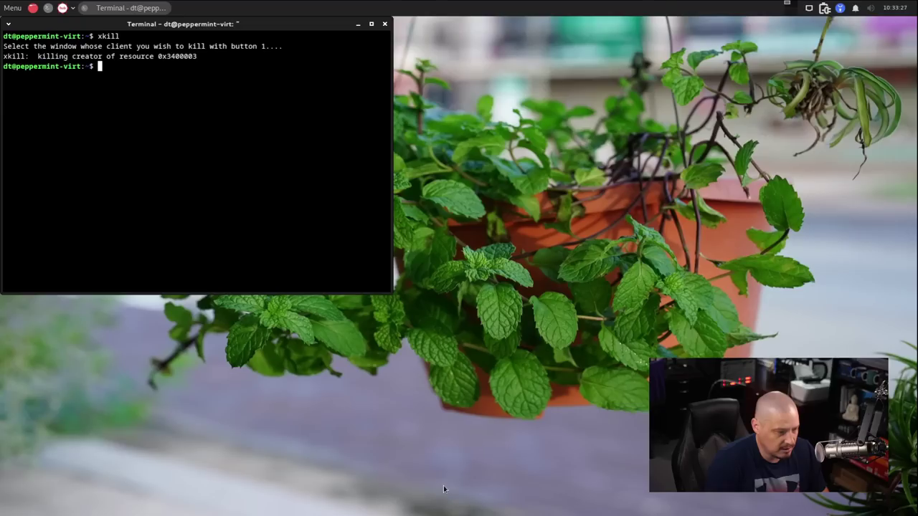
click(384, 23)
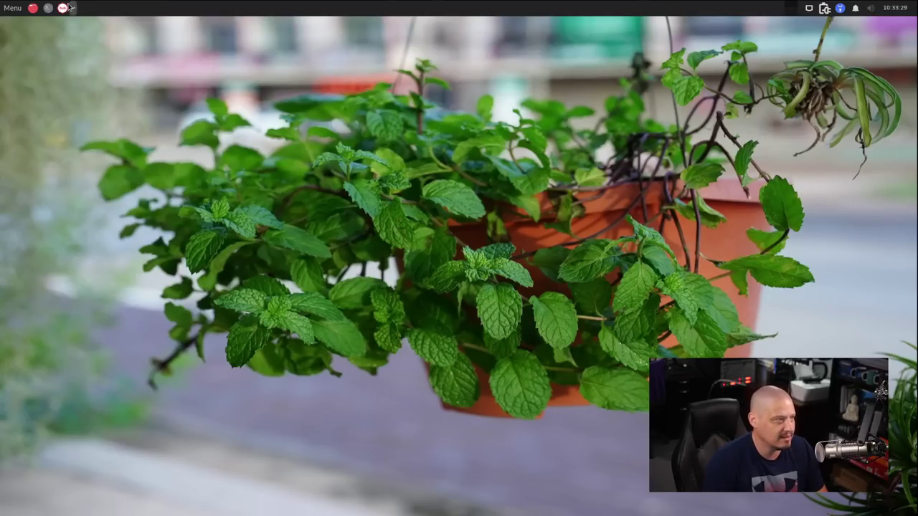
Relaunch Plank from Menu > Accessories
click(10, 8)
click(42, 117)
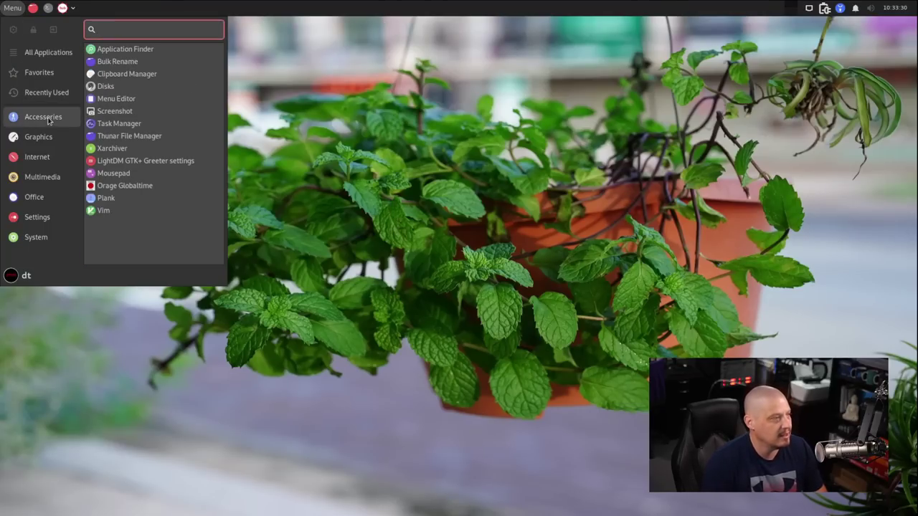
click(187, 200)
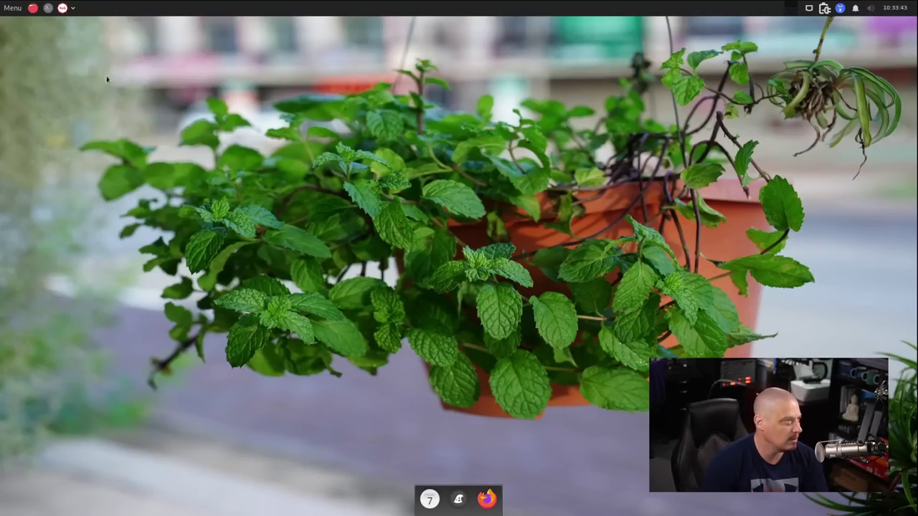
Launch Vim from Accessories and move its terminal window toward the screen centre
click(13, 8)
click(62, 119)
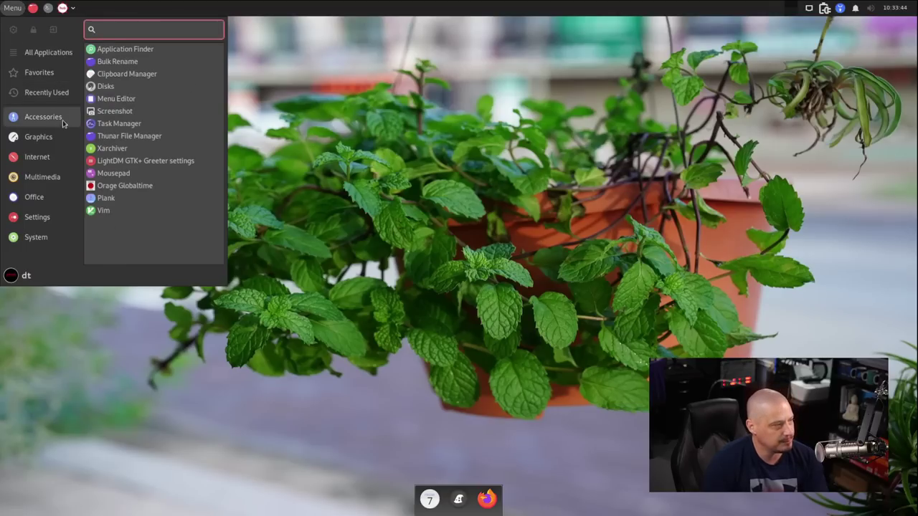
click(161, 213)
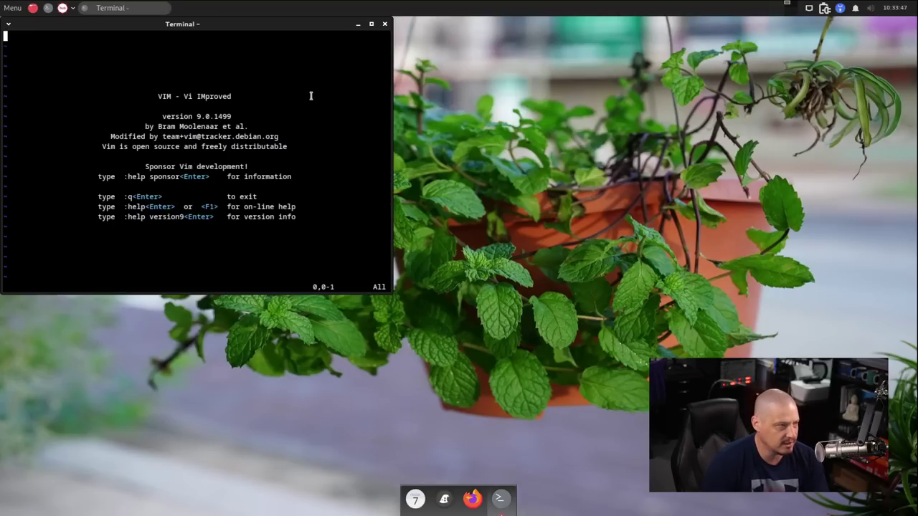
drag(272, 16, 524, 85)
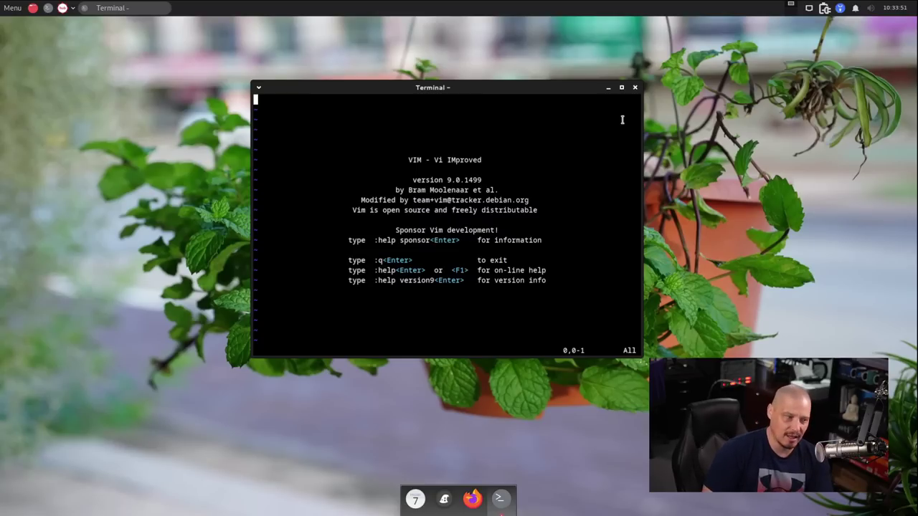
Close the Vim window and launch Kumo from the Internet menu
click(634, 87)
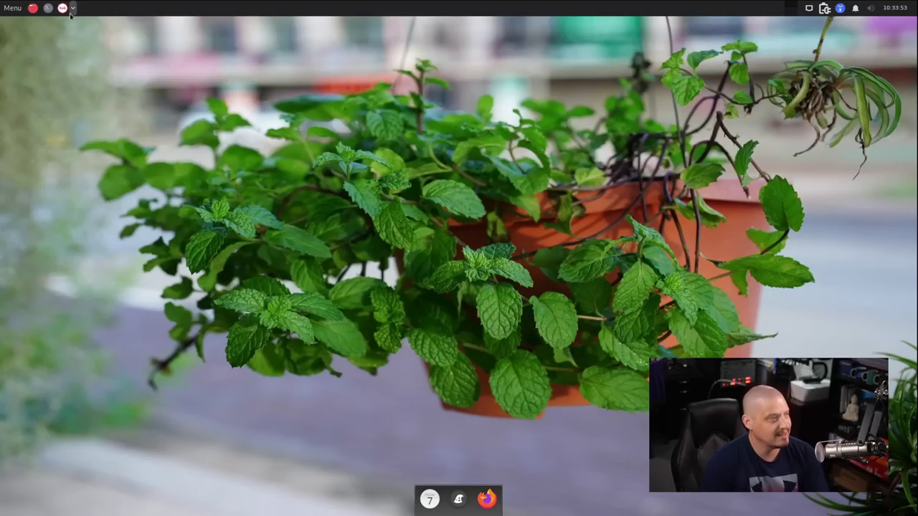
click(12, 8)
mouse_move(43, 136)
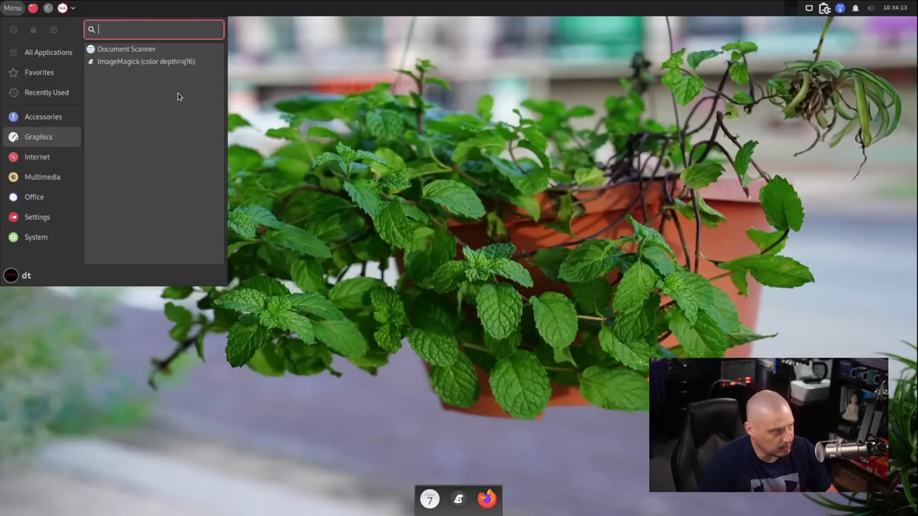
mouse_move(62, 161)
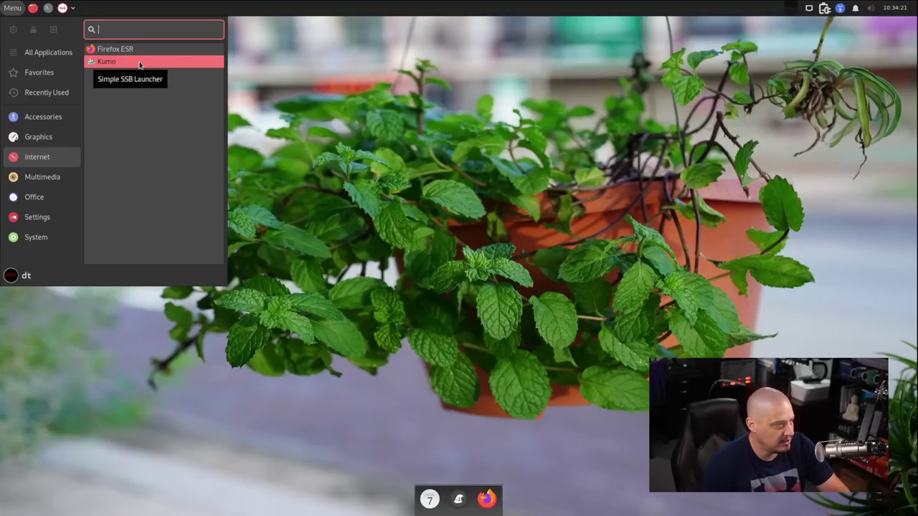
click(140, 62)
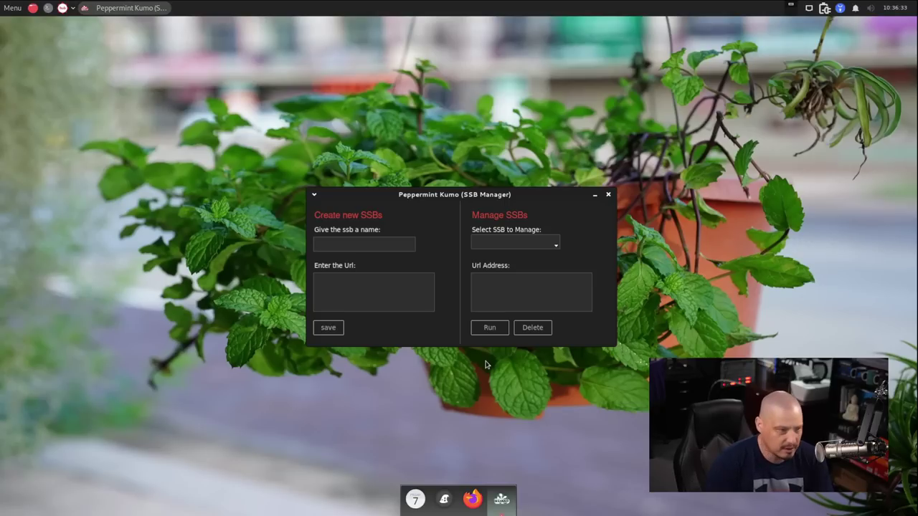
click(369, 244)
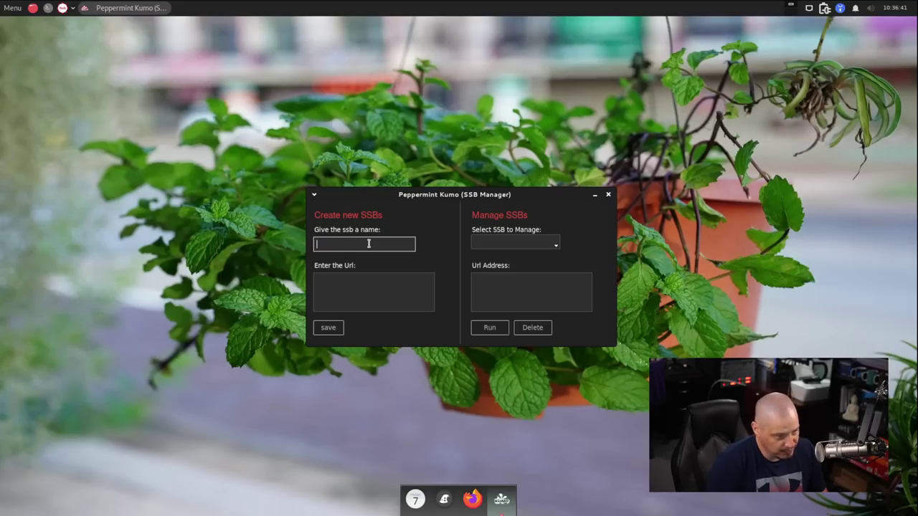
text(Distro.Tube)
click(359, 286)
text(https://distro.tube)
click(328, 328)
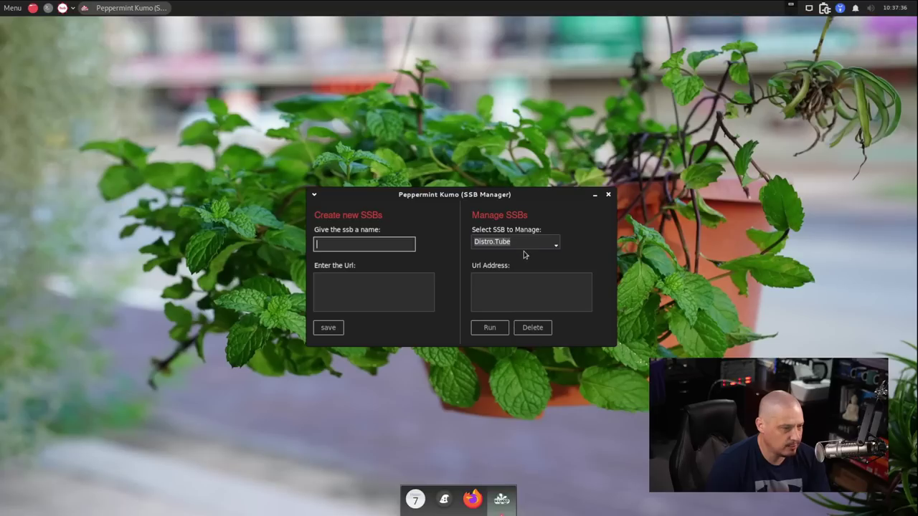
click(523, 244)
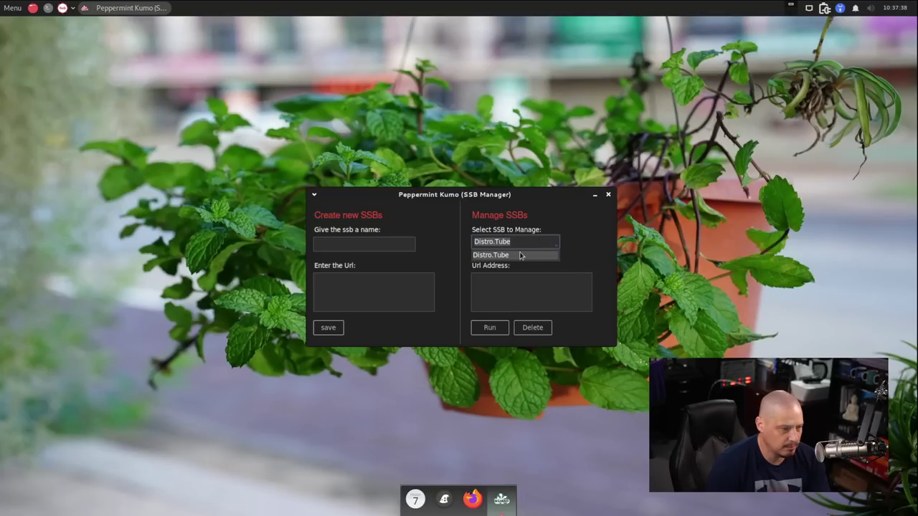
click(507, 256)
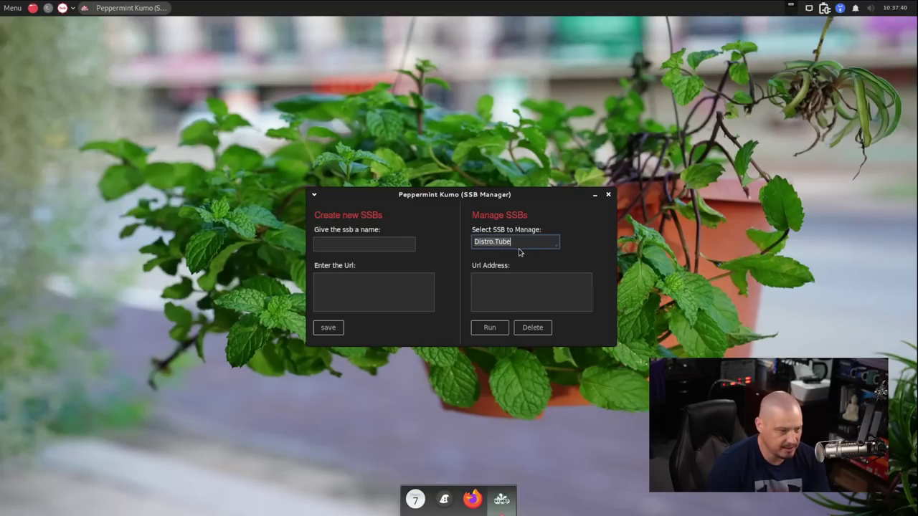
Run the Distro.Tube web app, reposition its window, and visit the DTOS and Other Projects pages
click(490, 328)
drag(189, 25, 302, 44)
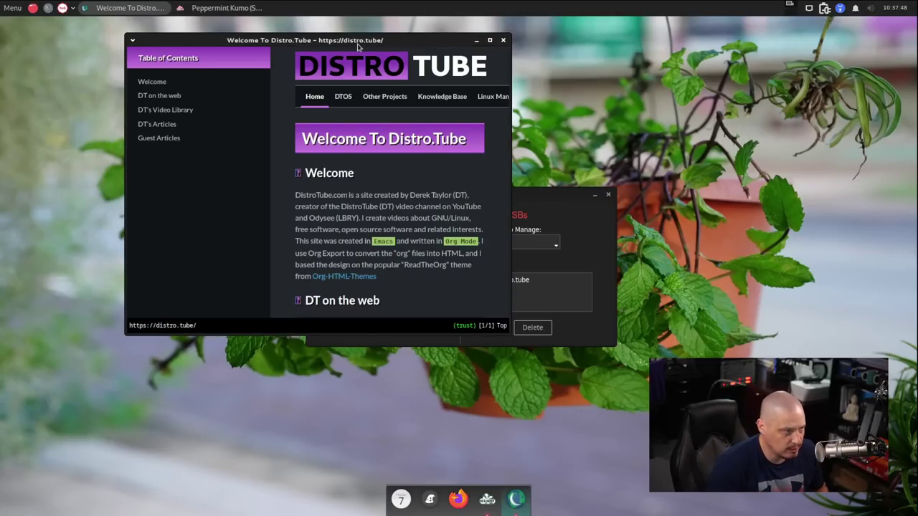
drag(371, 35, 149, 106)
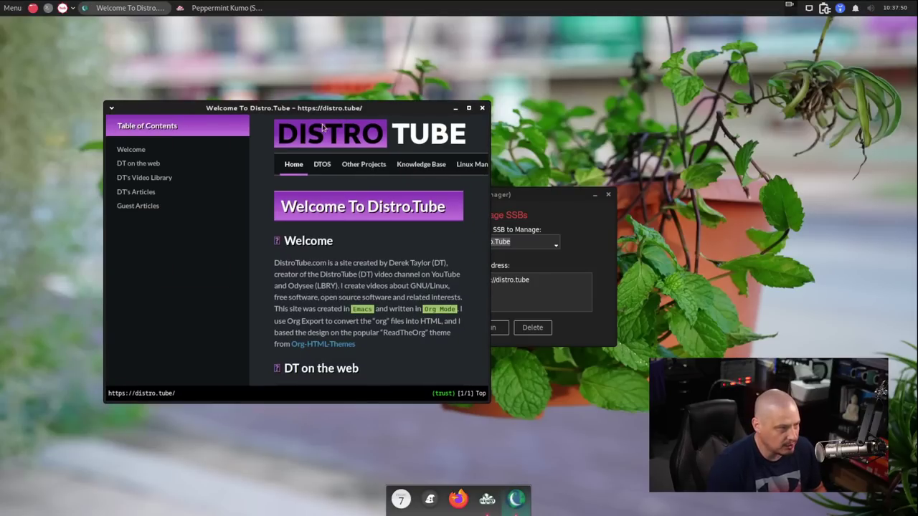
drag(400, 111, 411, 98)
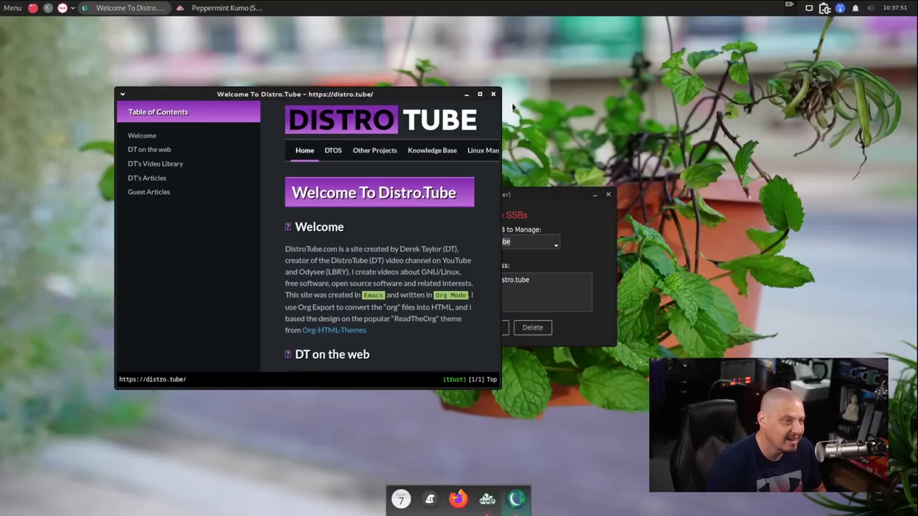
click(338, 152)
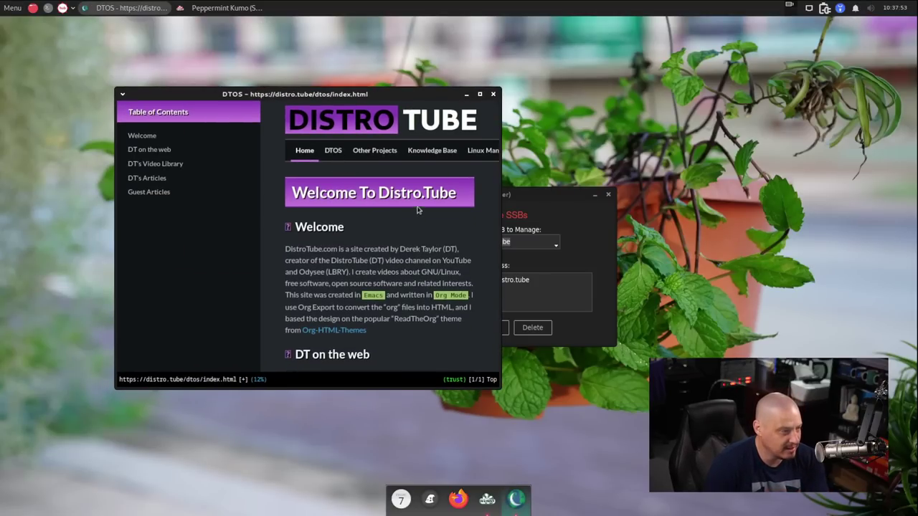
click(377, 152)
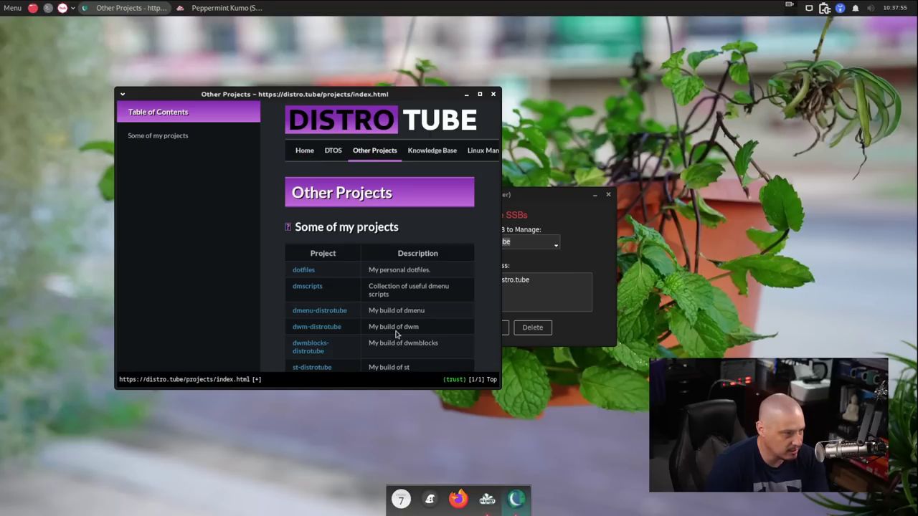
Load google.com in the qutebrowser window, then close it
key(o)
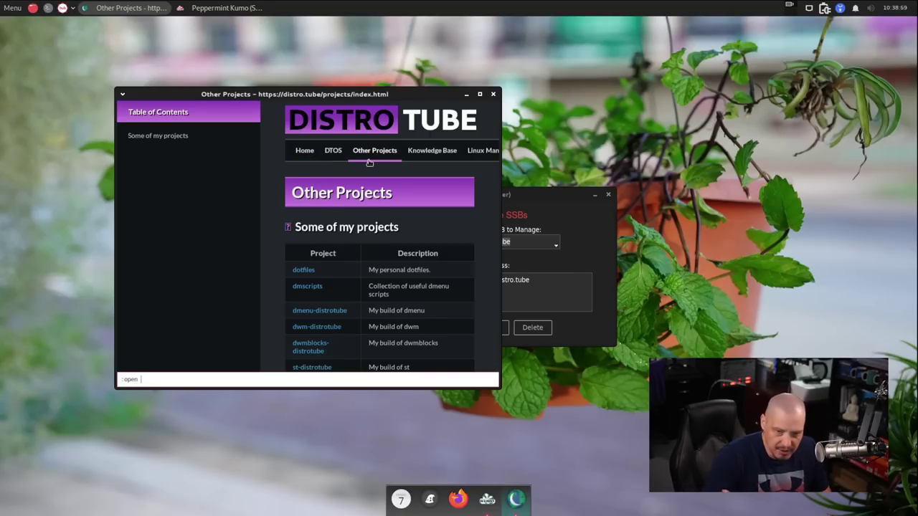
text(google.com)
key(Return)
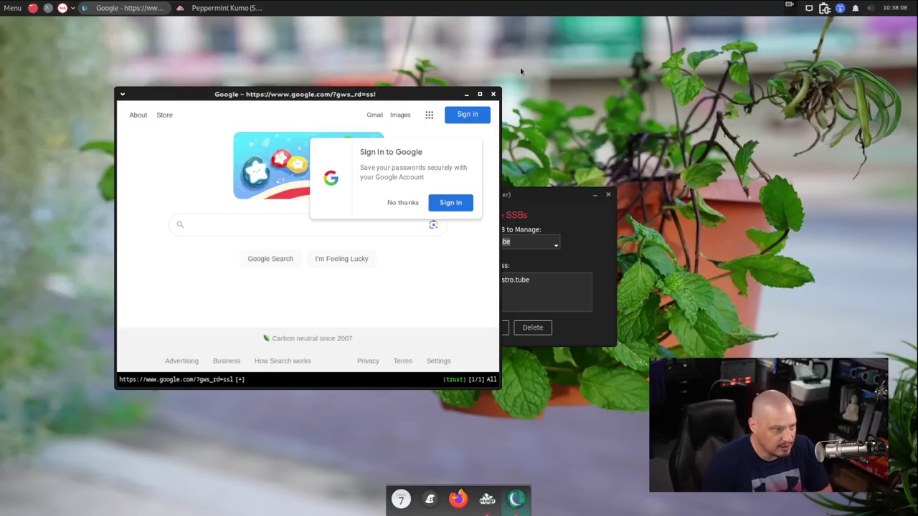
click(494, 95)
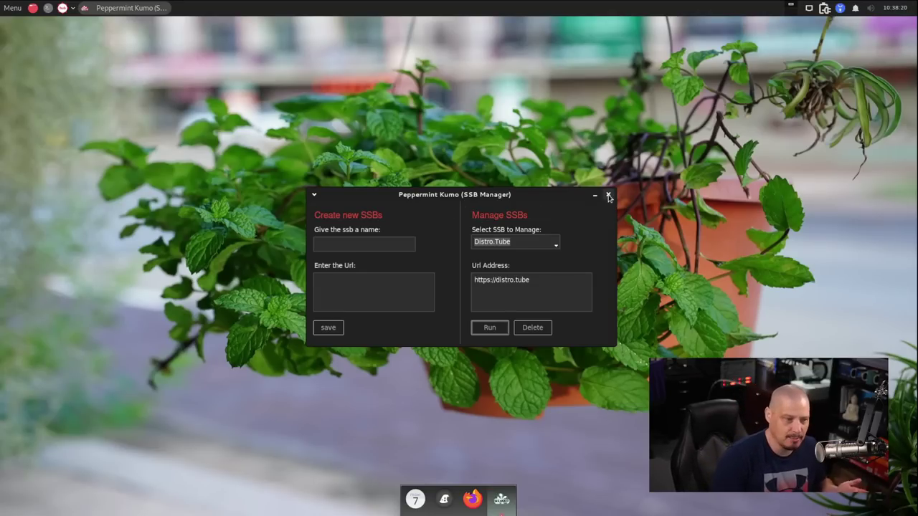
Close Kumo and browse the menu's Multimedia and Office categories before showing Settings
click(607, 195)
click(17, 11)
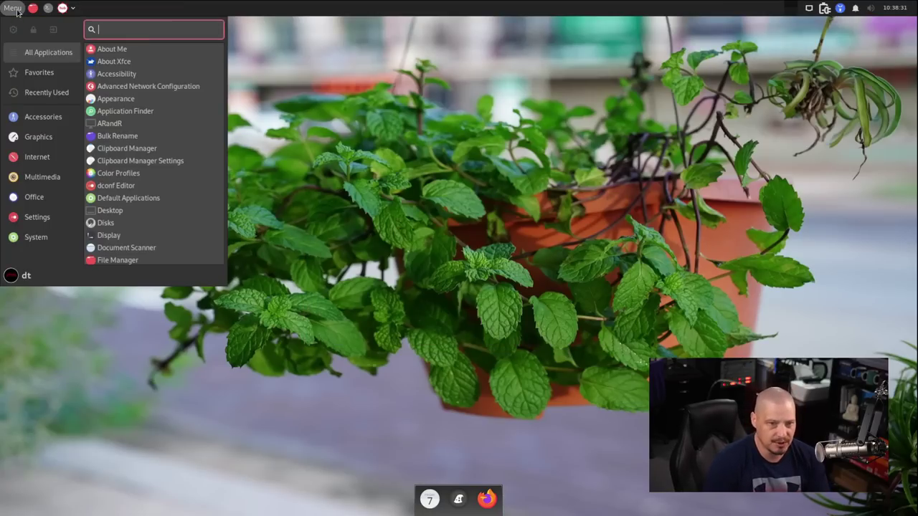
click(52, 177)
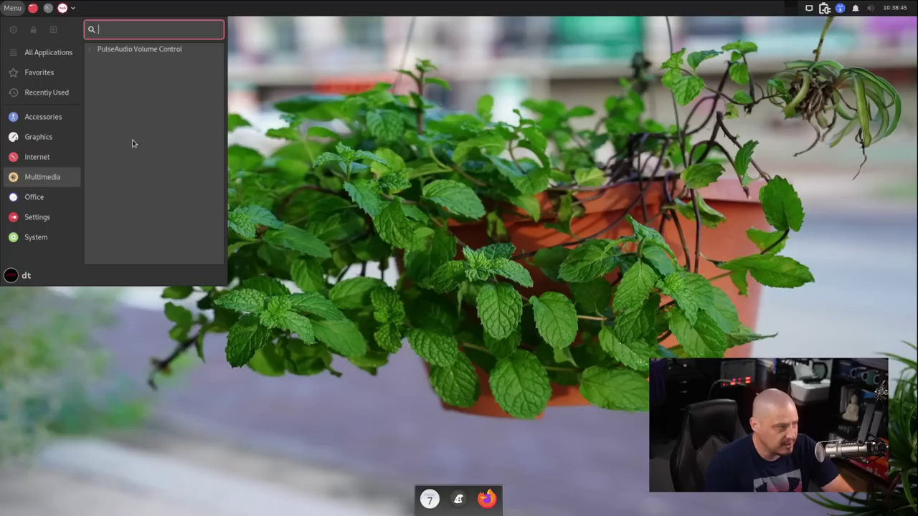
click(52, 197)
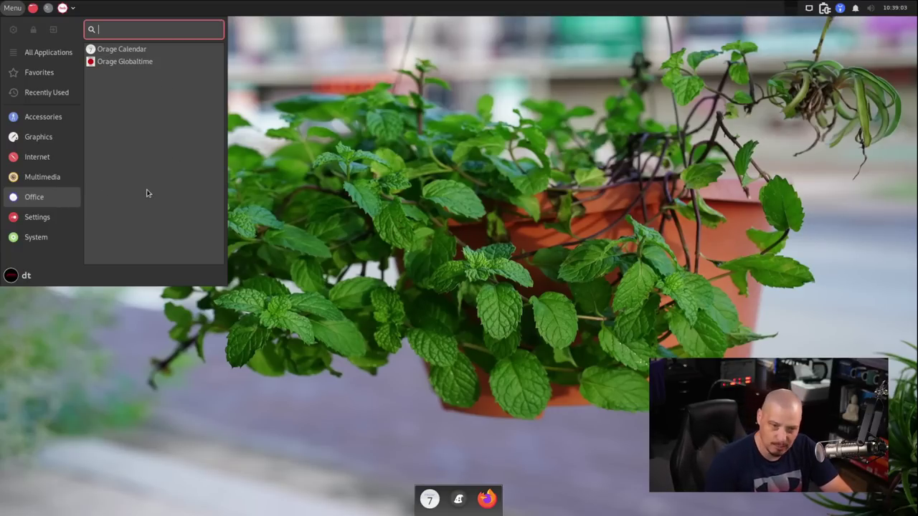
click(66, 217)
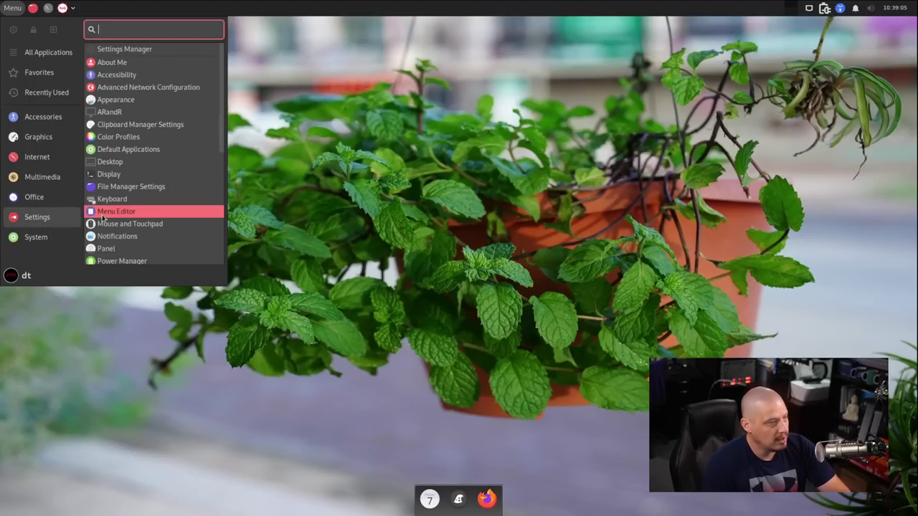
Scroll through the Settings apps, view the System category, then dismiss the menu
scroll(142, 68, down, 1)
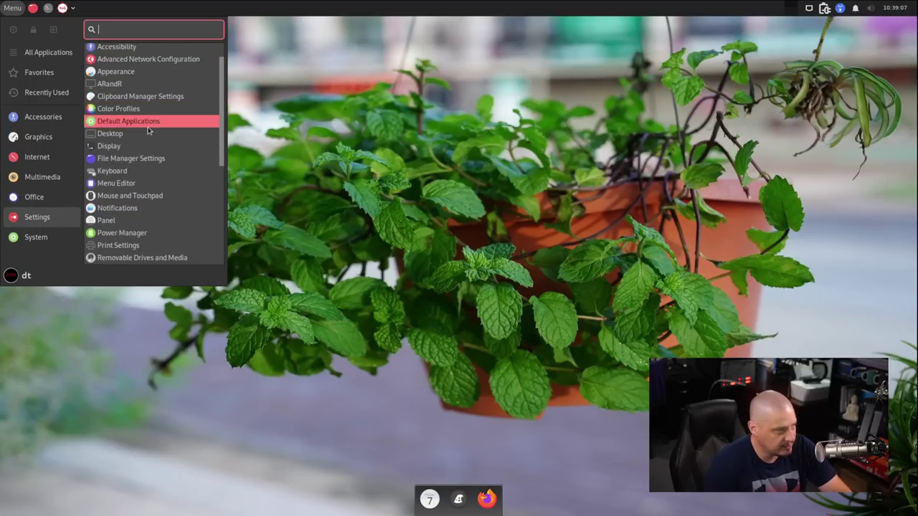
scroll(143, 136, down, 2)
scroll(190, 215, down, 2)
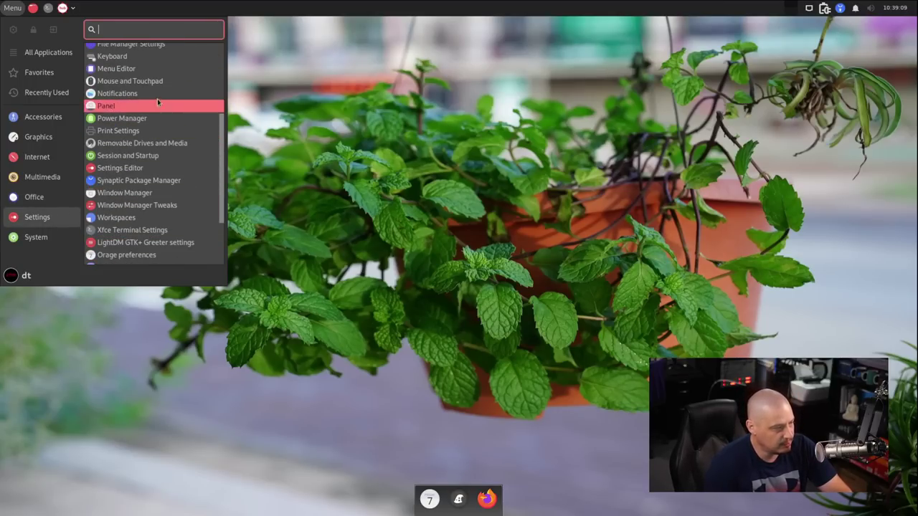
scroll(158, 114, down, 3)
scroll(149, 82, up, 3)
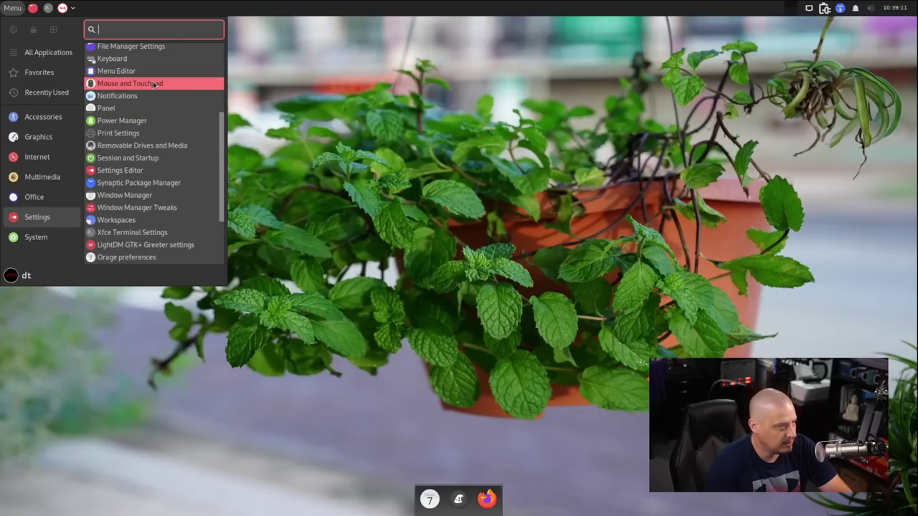
click(51, 241)
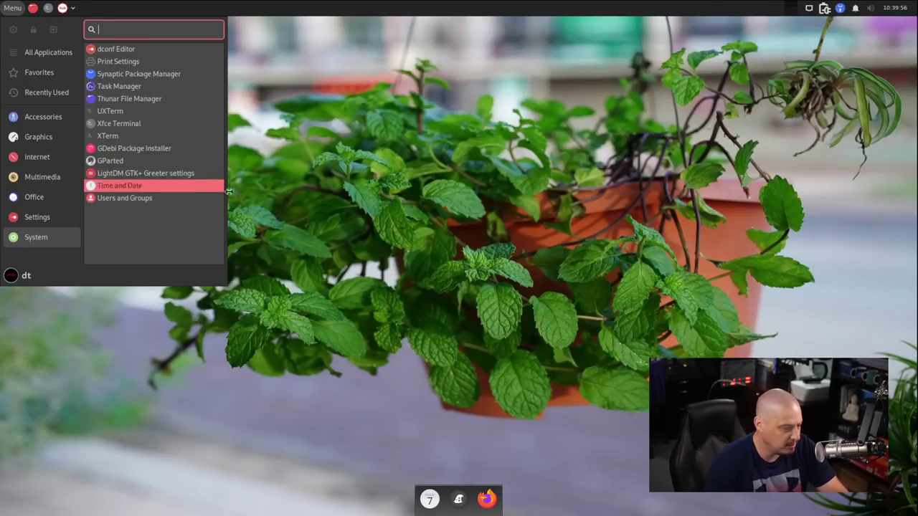
click(274, 205)
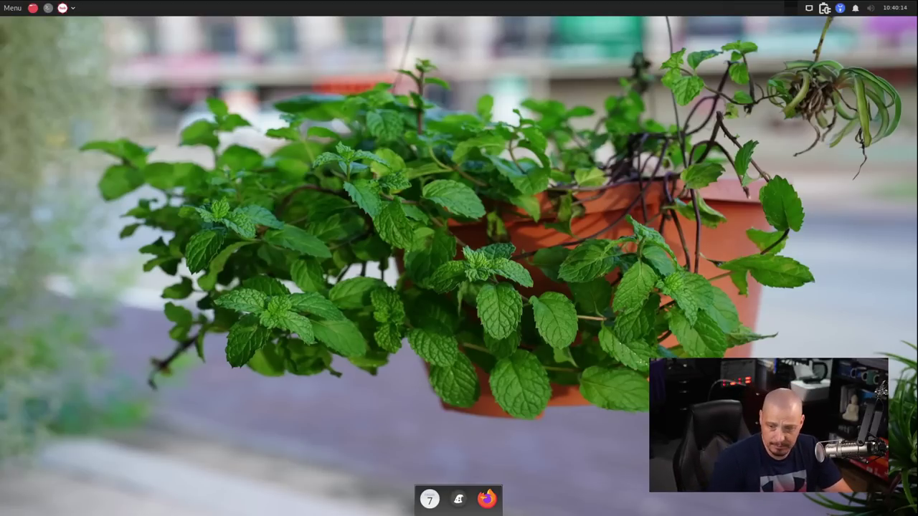
In a new terminal with enlarged text, install htop with 'sudo apt install htop' and launch it
key(ctrl+alt+t)
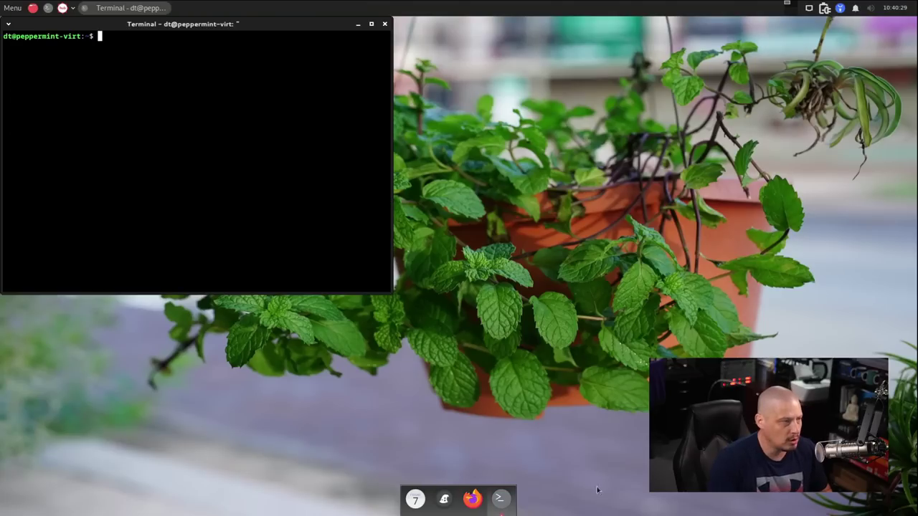
key(ctrl+plus)
key(ctrl+plus)
key(ctrl+plus)
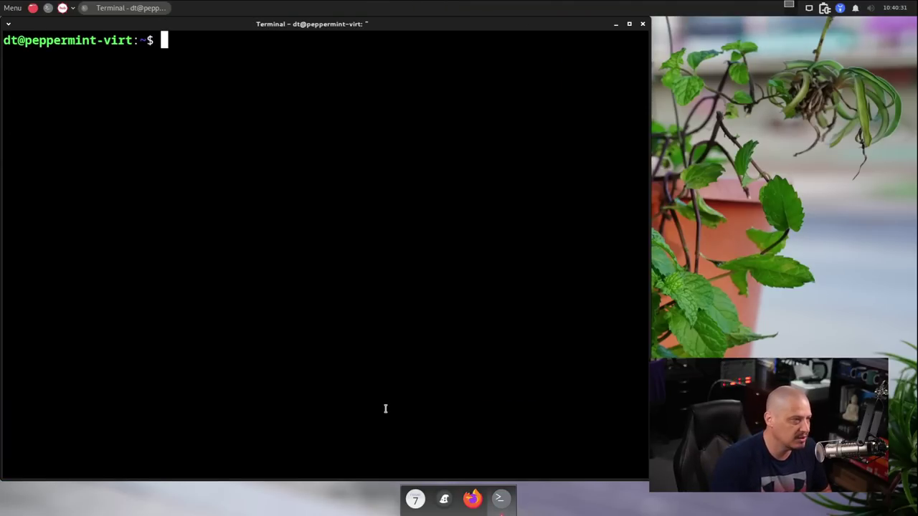
text(sud)
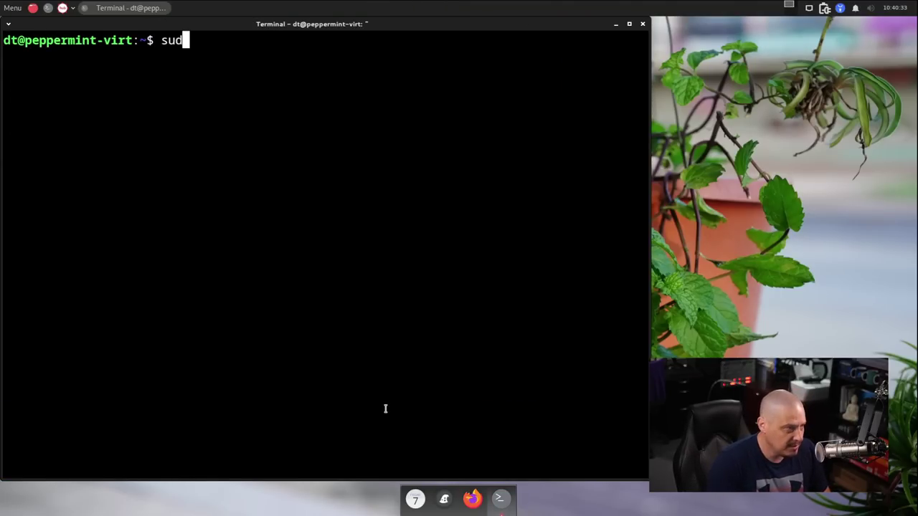
text(o apt install htop)
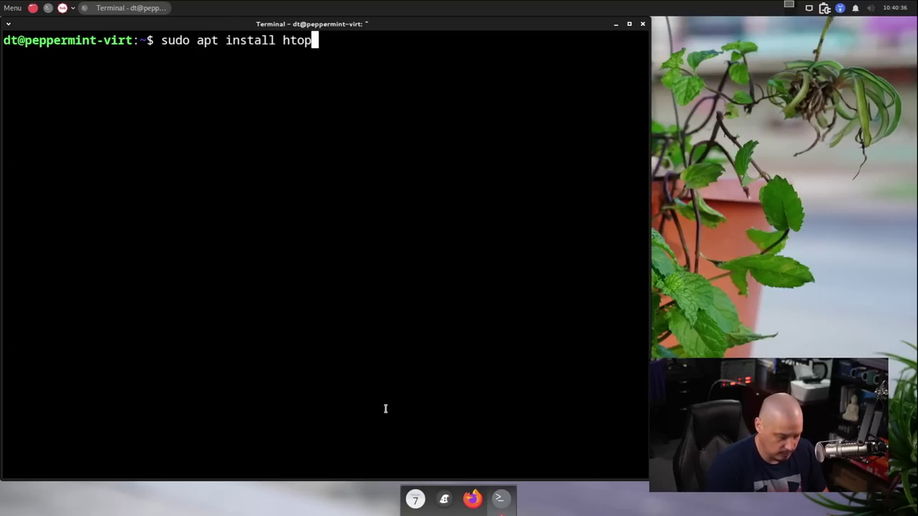
key(Return)
key(Return)
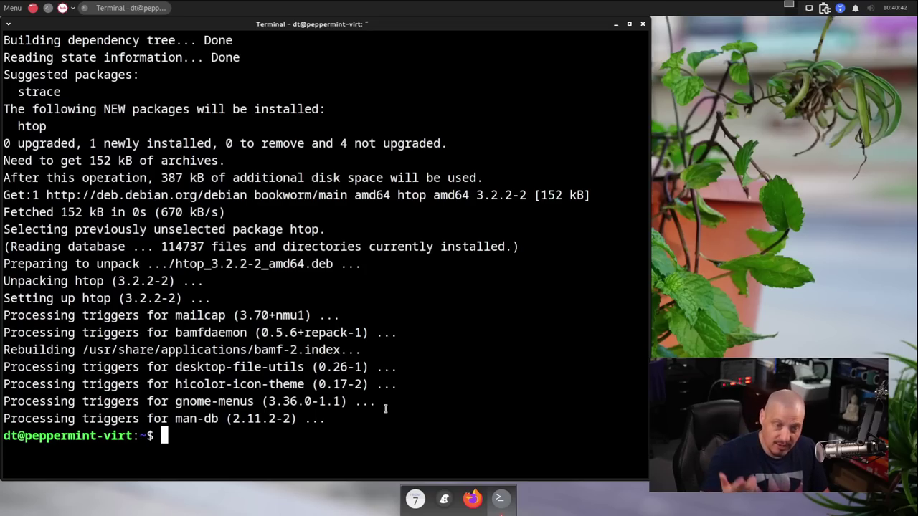
text(h)
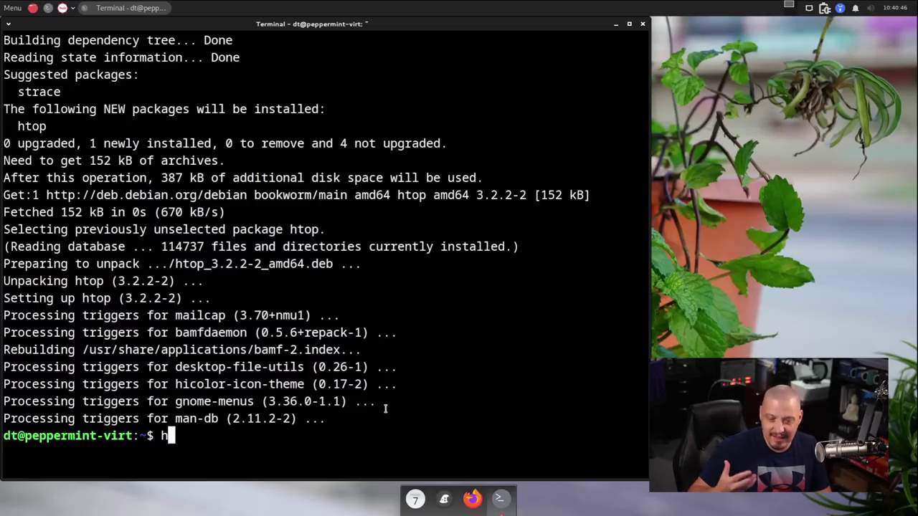
text(top)
key(Return)
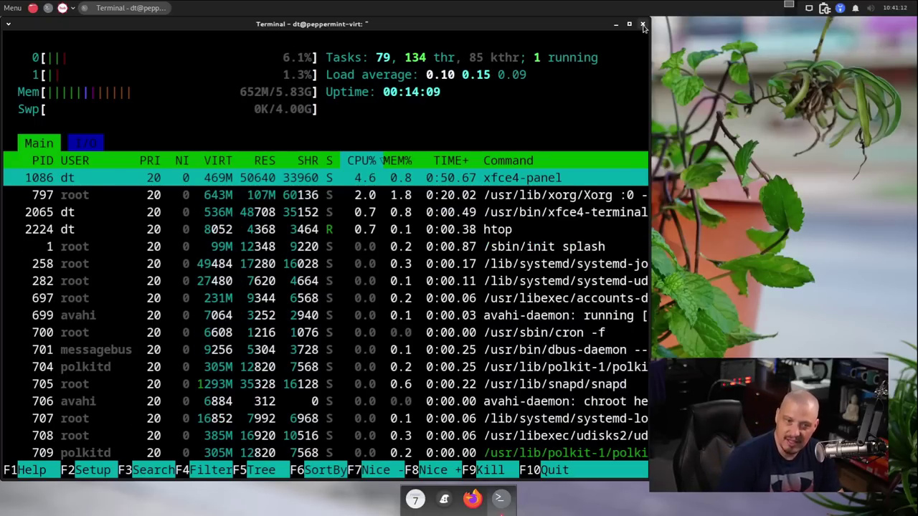
Quit htop, maximize the terminal, clear it and check the kernel version (6.1.0-9-amd64)
key(q)
double_click(504, 24)
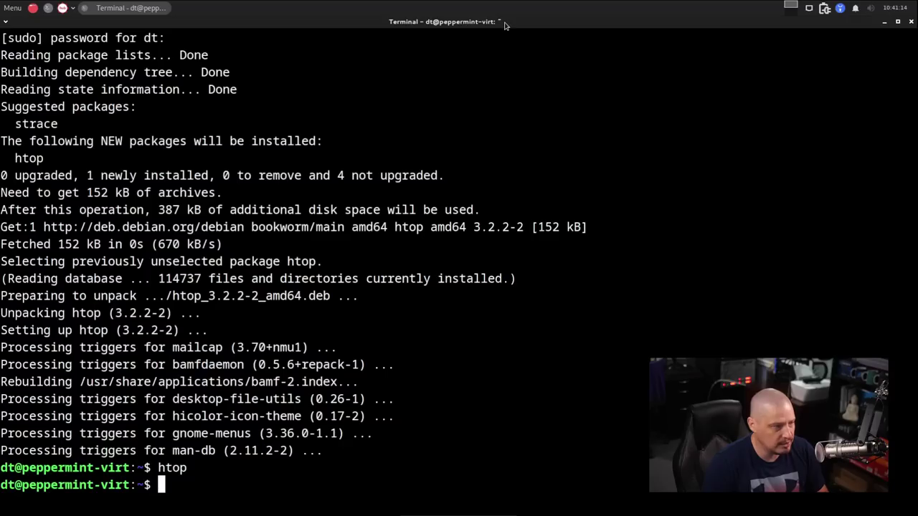
text(clear)
key(Return)
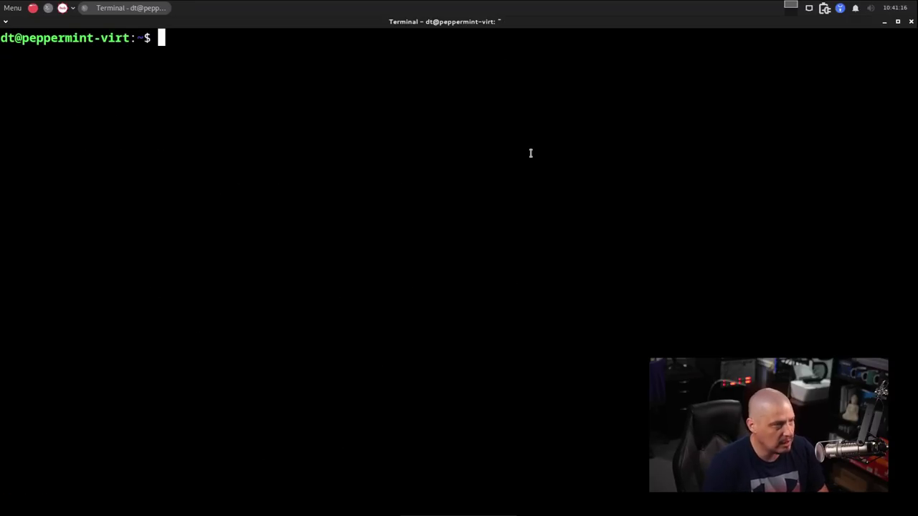
text(uname -r)
key(Return)
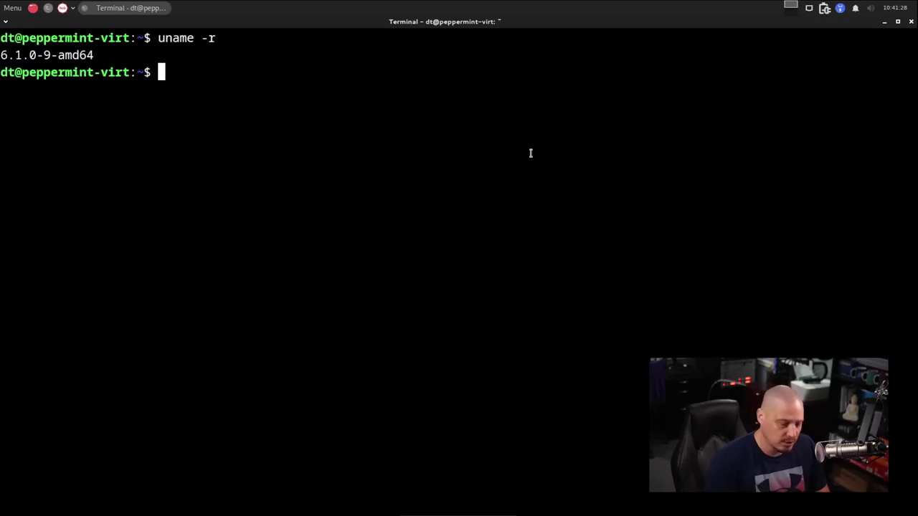
Count installed packages with apt list piped to wc -l (1509), then run whereis pipewire
text(apt list )
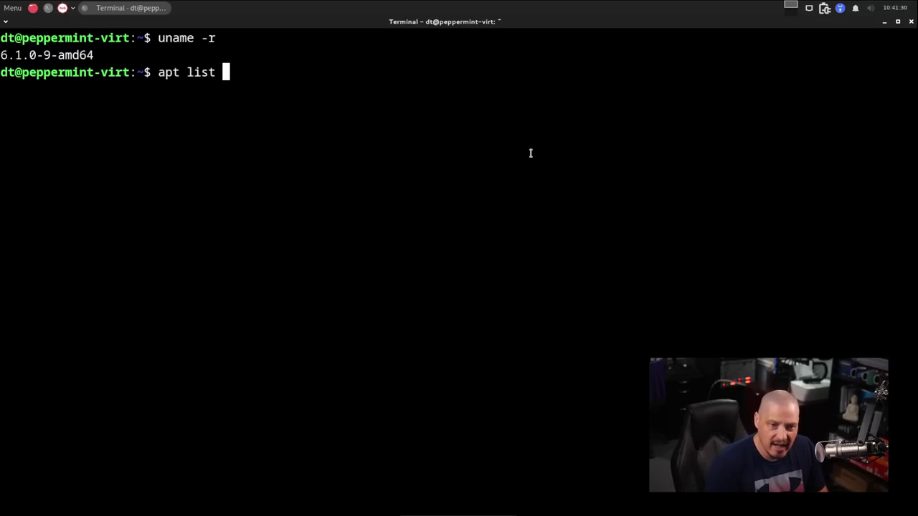
text(--installed)
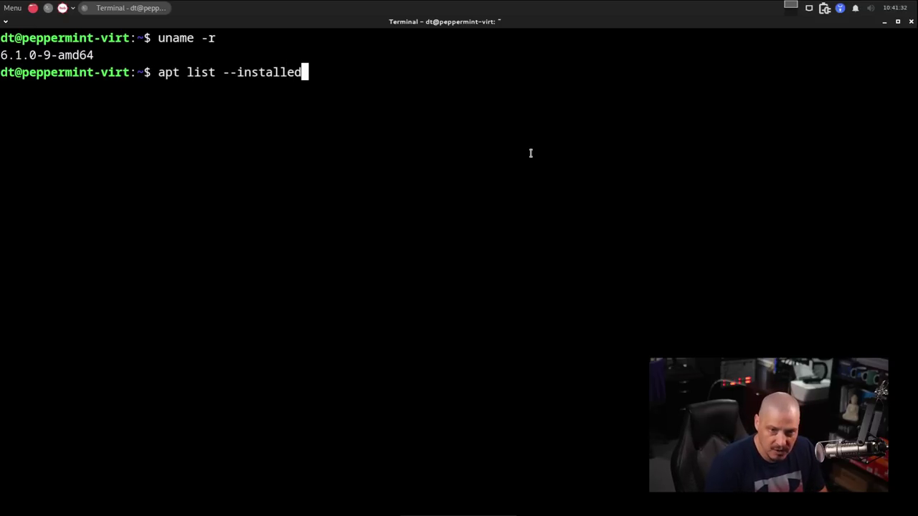
key(Return)
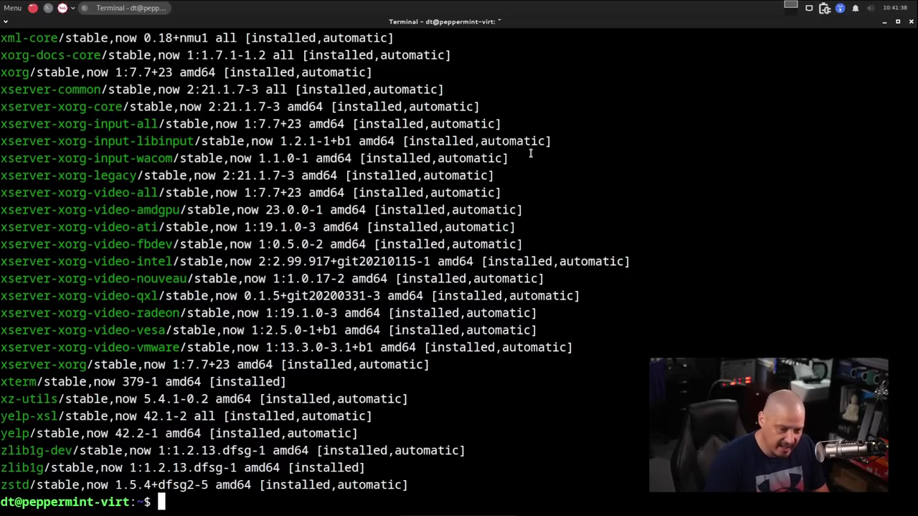
key(Up)
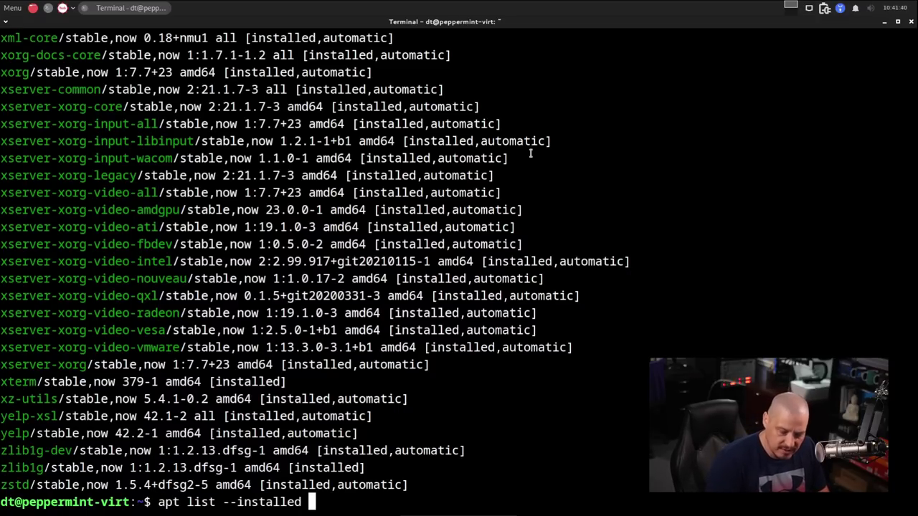
text(|)
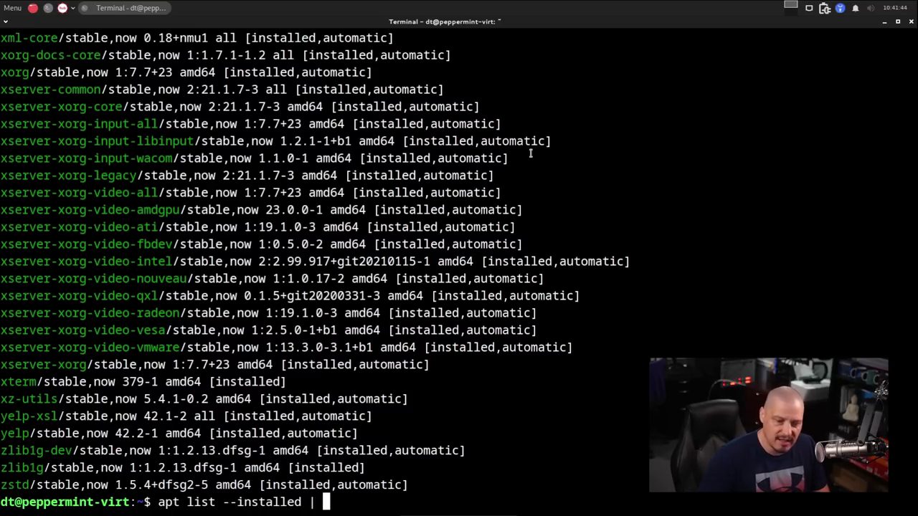
text( wc -l)
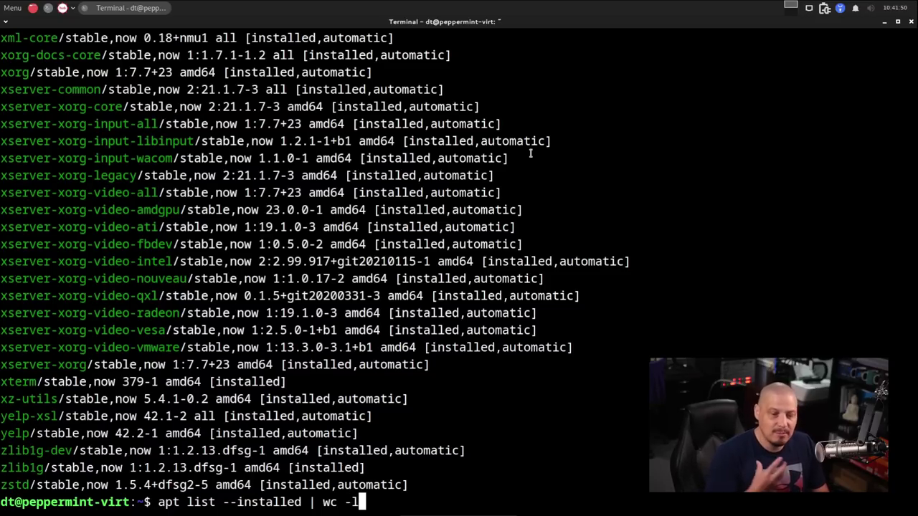
key(Return)
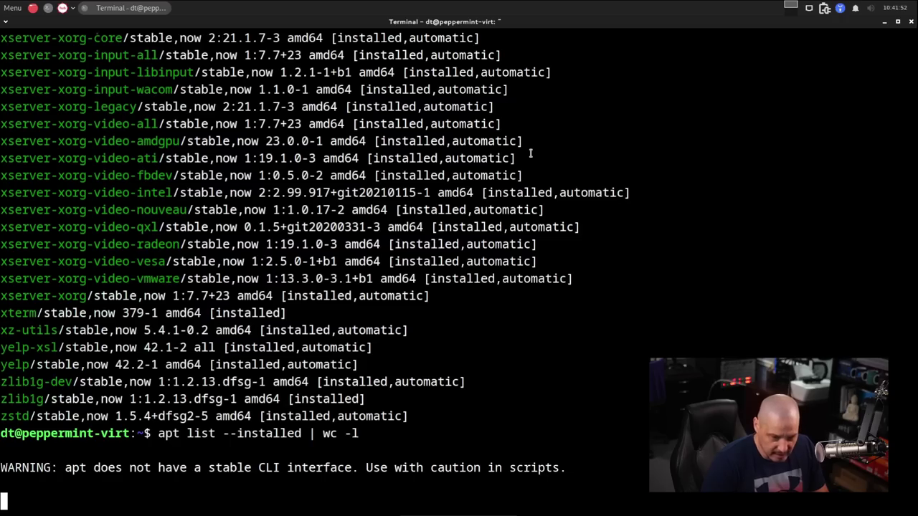
triple_click(7, 485)
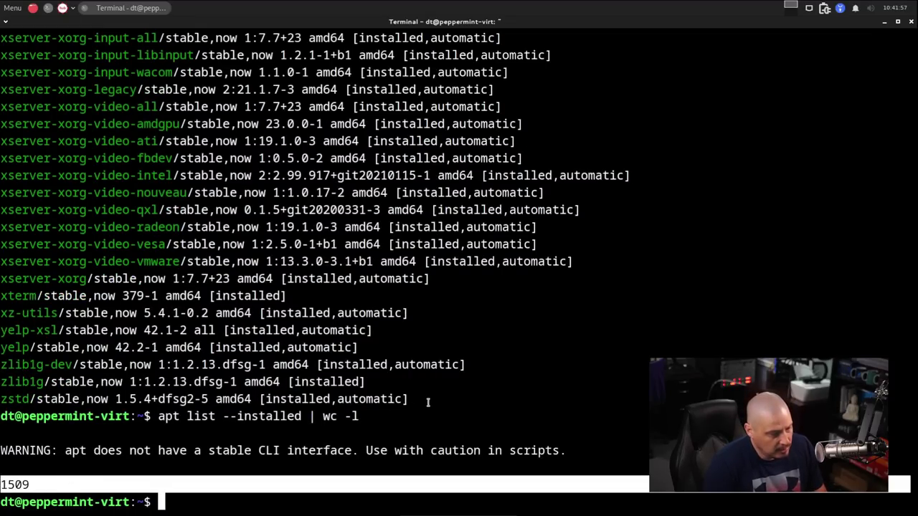
drag(429, 401, 56, 99)
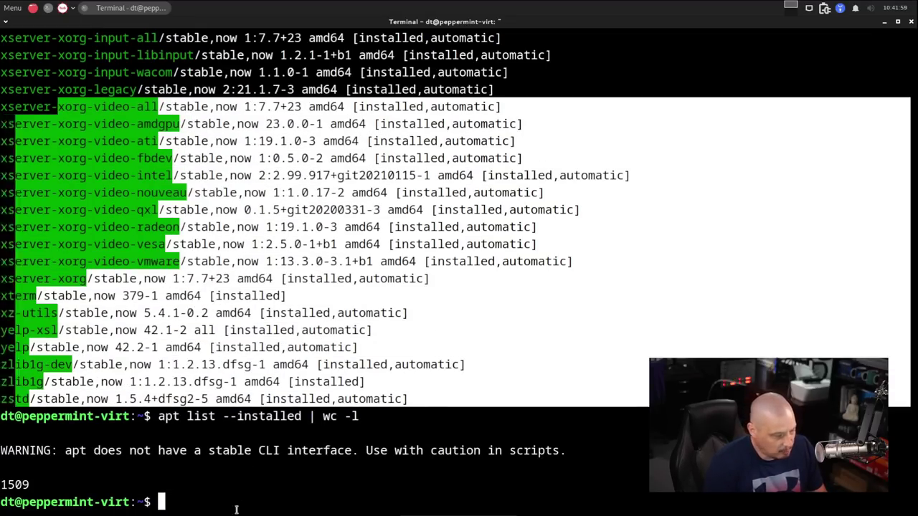
click(241, 501)
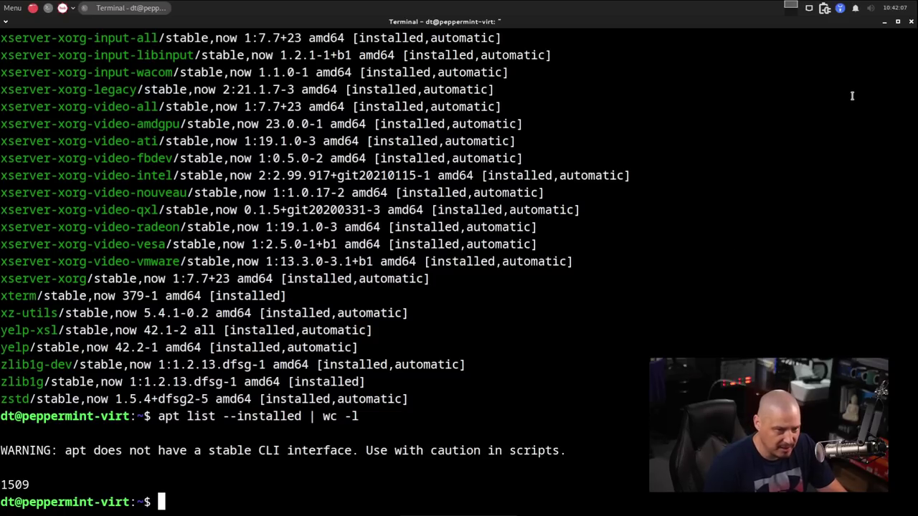
text(whereis )
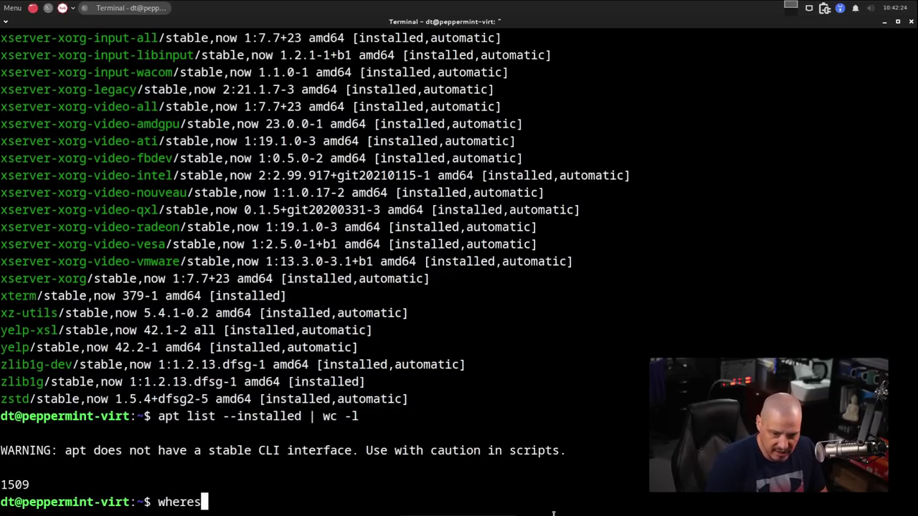
text(pipewire)
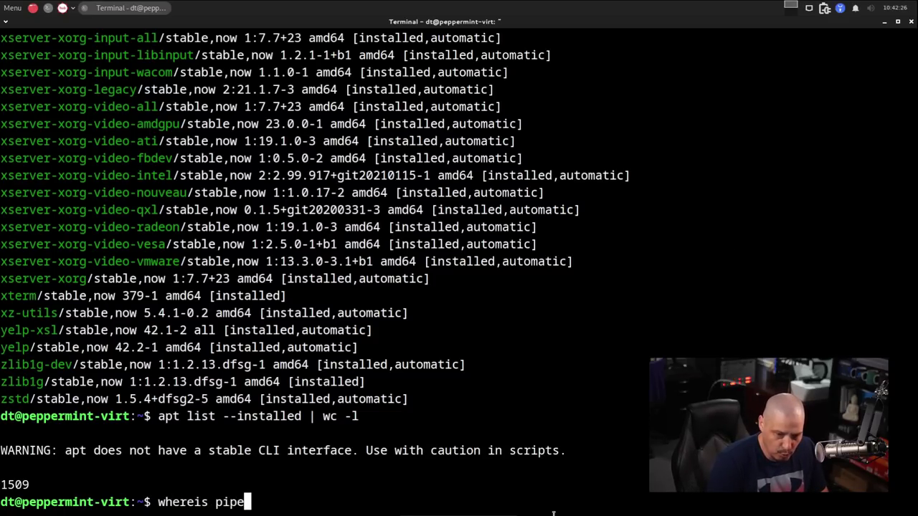
key(Return)
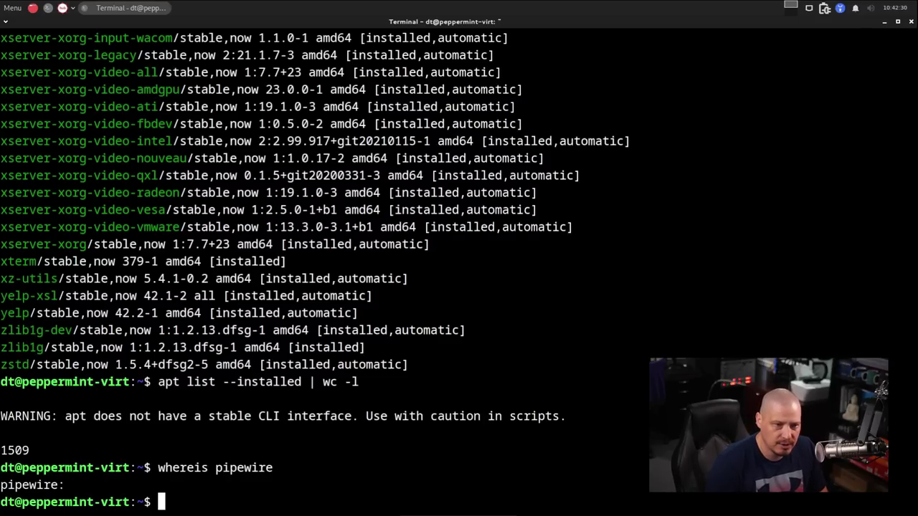
Close the terminal and try the green-hills wallpaper in Desktop Settings
click(911, 22)
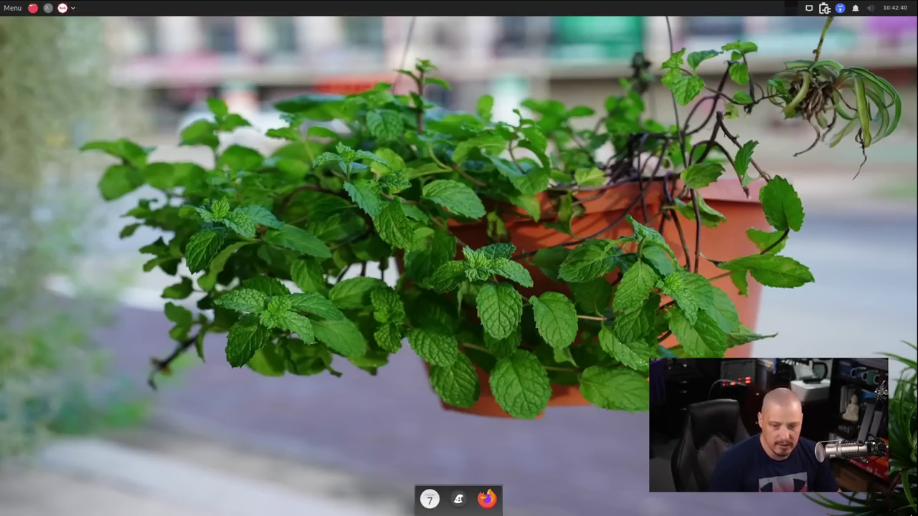
right_click(317, 171)
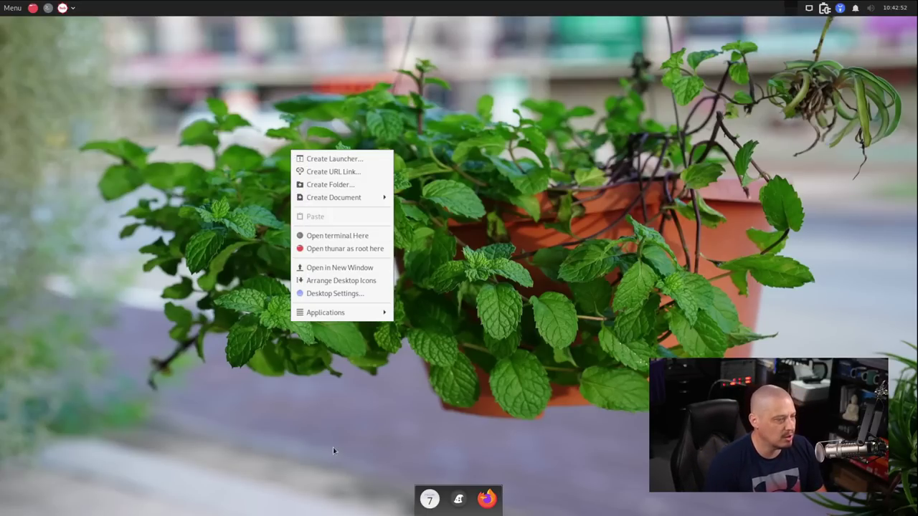
mouse_move(385, 317)
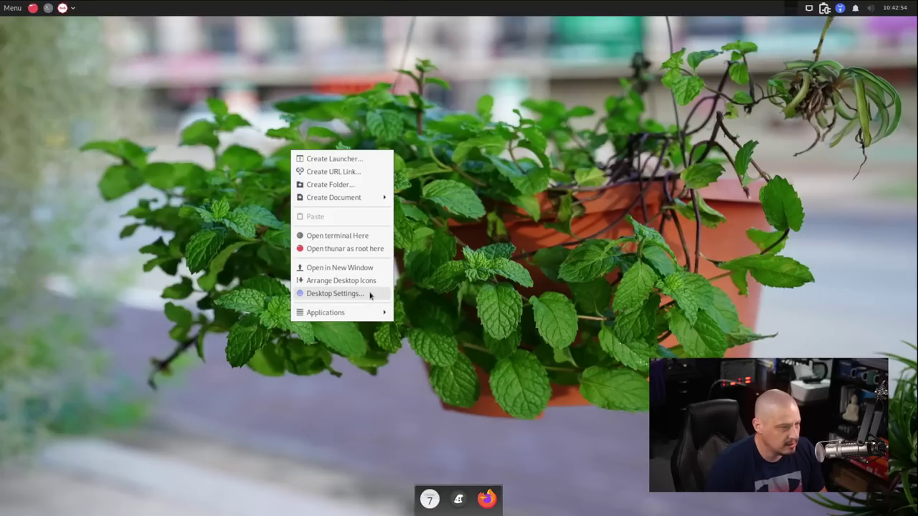
click(362, 293)
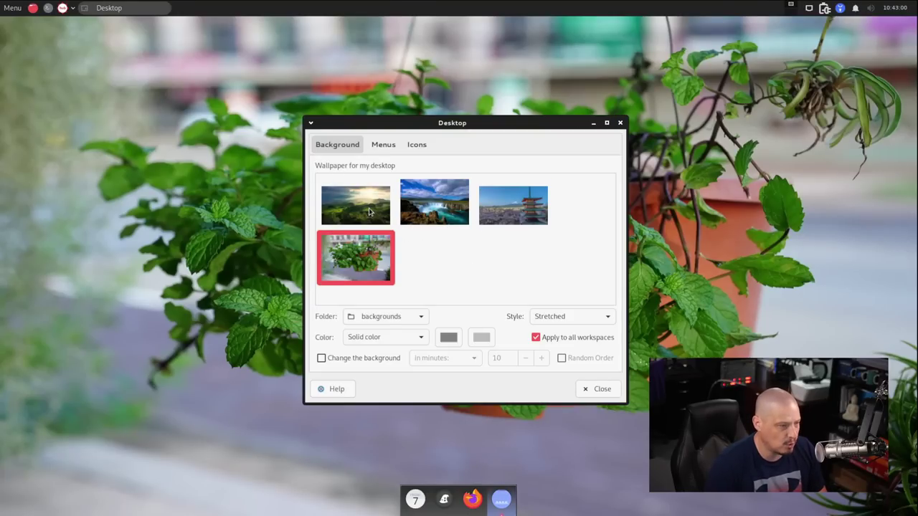
click(373, 213)
drag(462, 125, 149, 79)
Preview the waterfall and pagoda wallpapers, then restore the plant wallpaper and close settings
click(297, 199)
click(302, 183)
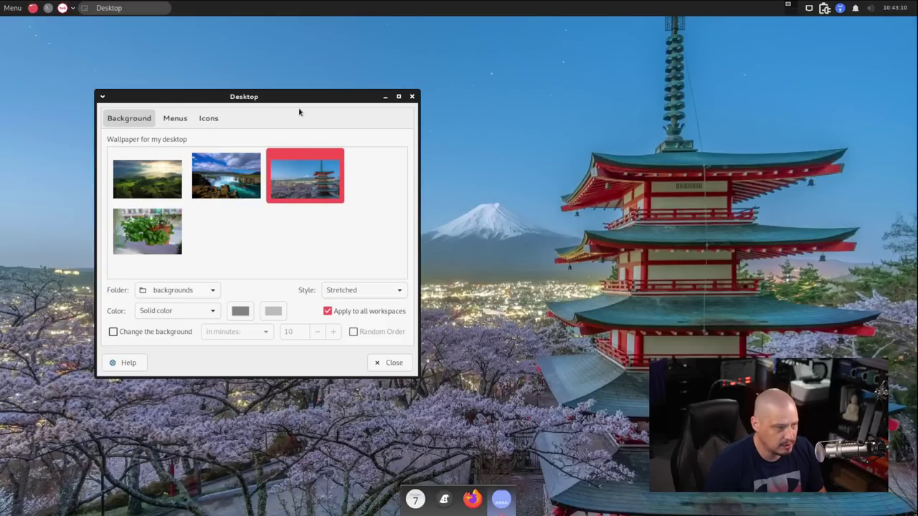
drag(299, 111, 451, 94)
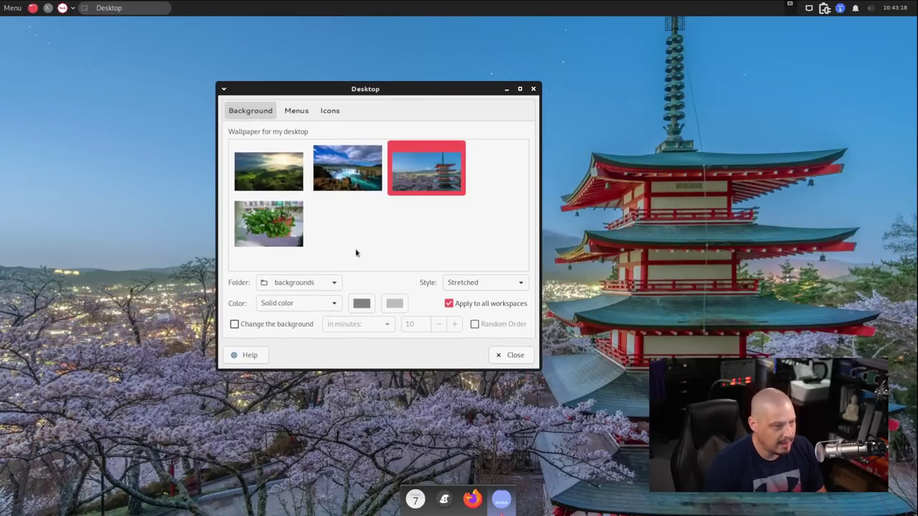
click(261, 223)
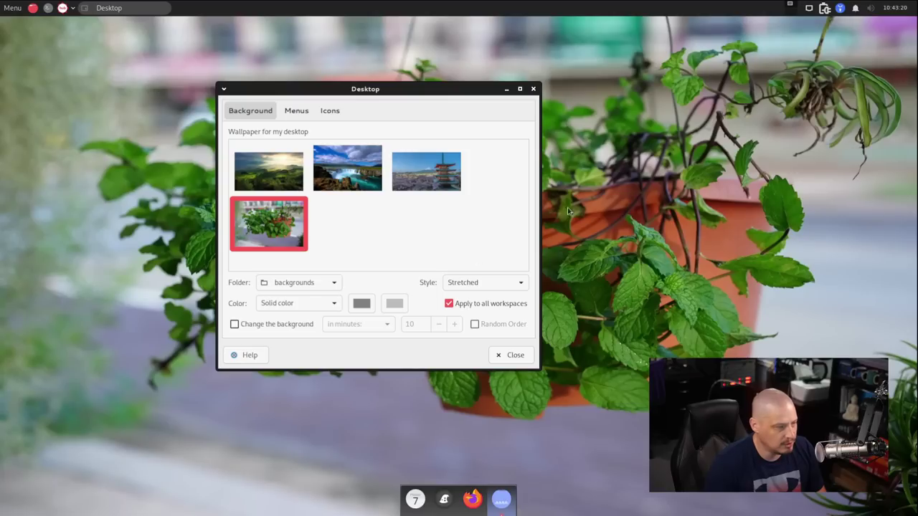
click(534, 89)
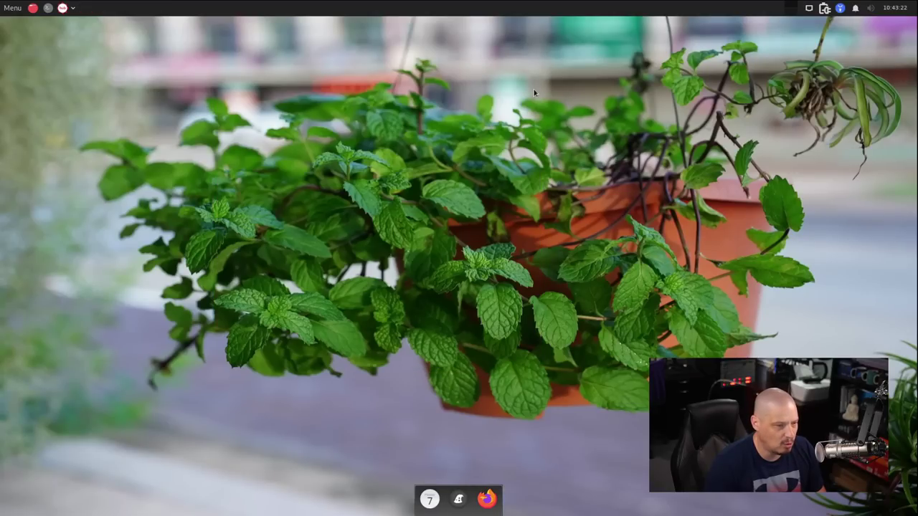